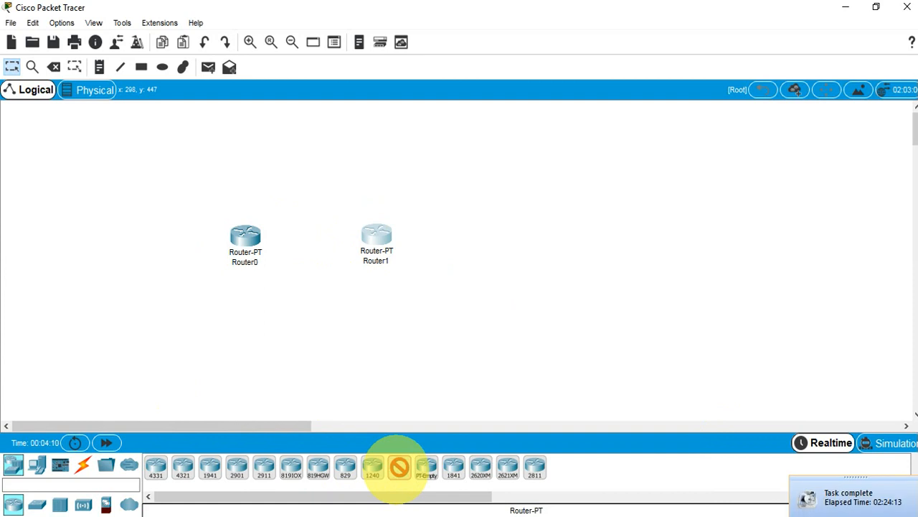
Place a third PT-Router beside Router1, and add one PT-Switch beneath each of the three routers
left_click(512, 235)
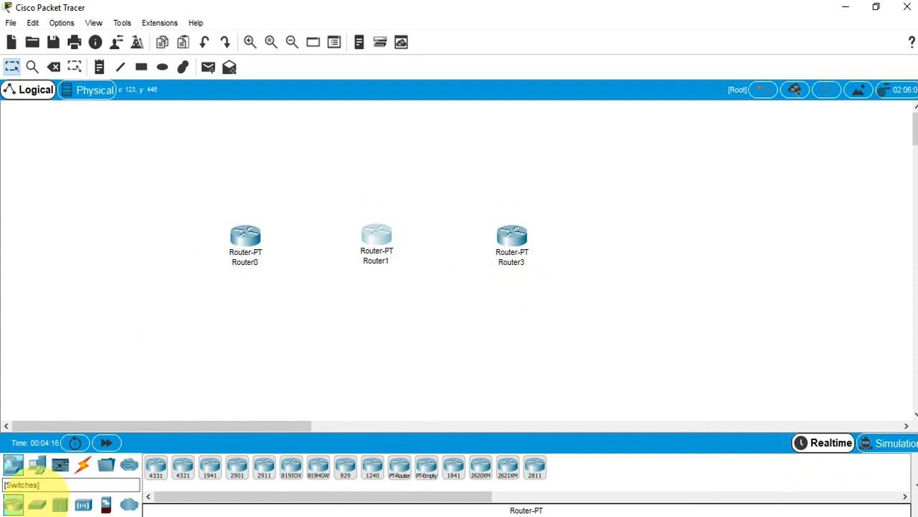
left_click(36, 504)
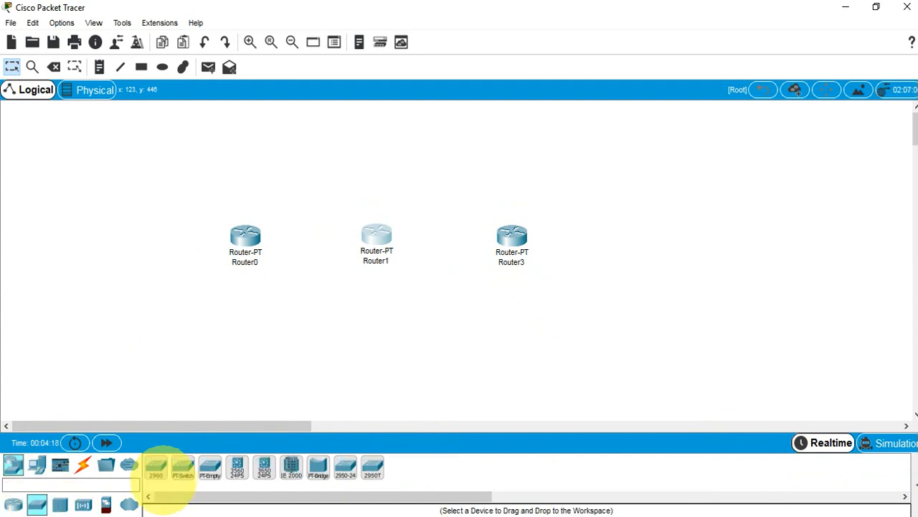
left_click_drag(183, 466, 248, 311)
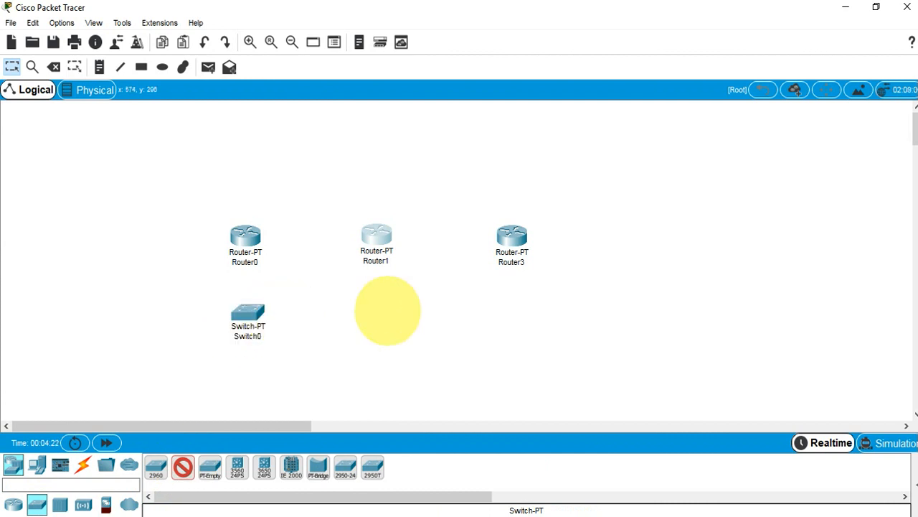
left_click(376, 310)
left_click(499, 303)
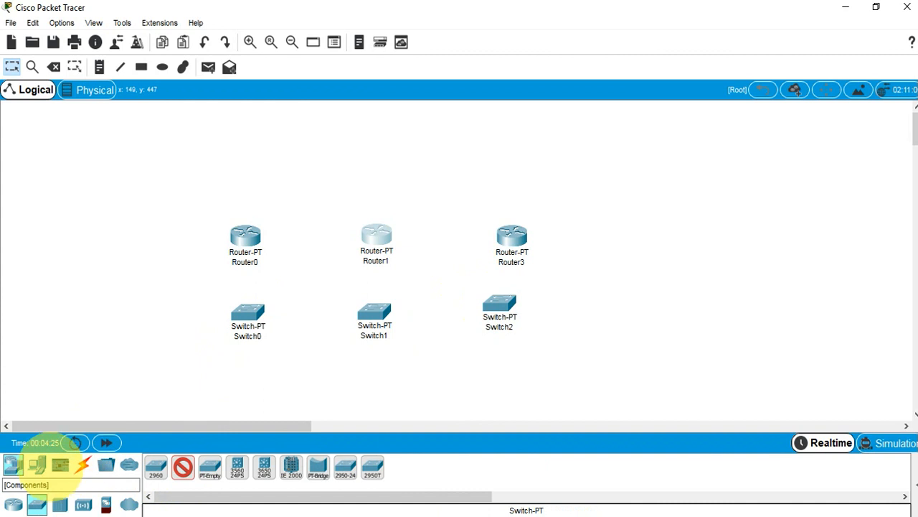
Place six PCs in the workspace, two beneath each of the three switches
left_click(38, 465)
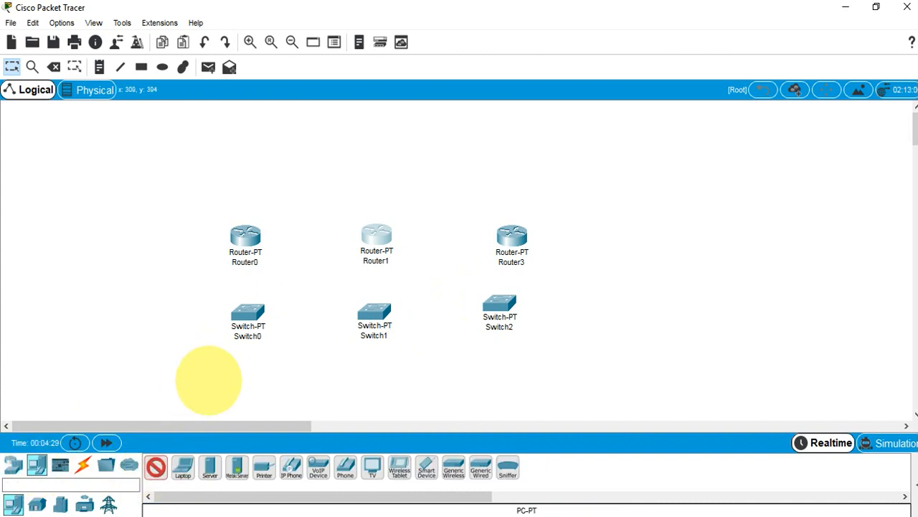
left_click(212, 377)
left_click(254, 373)
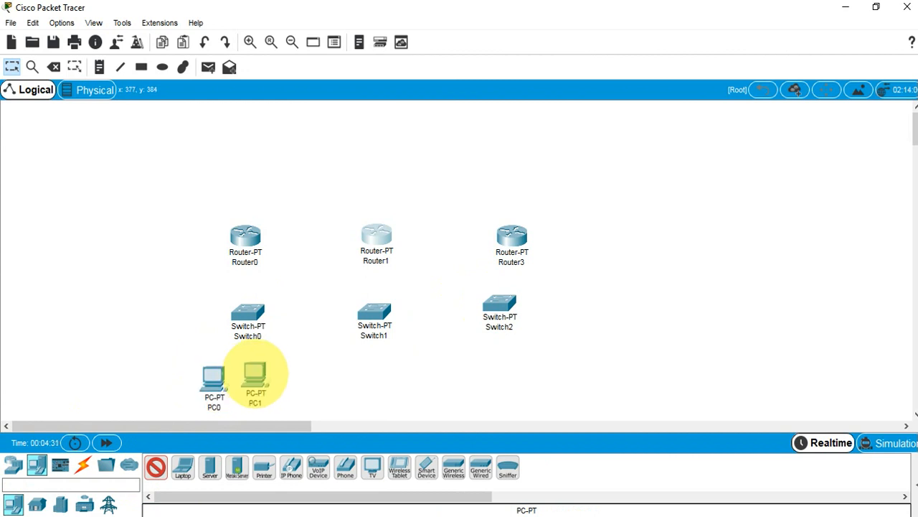
left_click(362, 373)
left_click(390, 373)
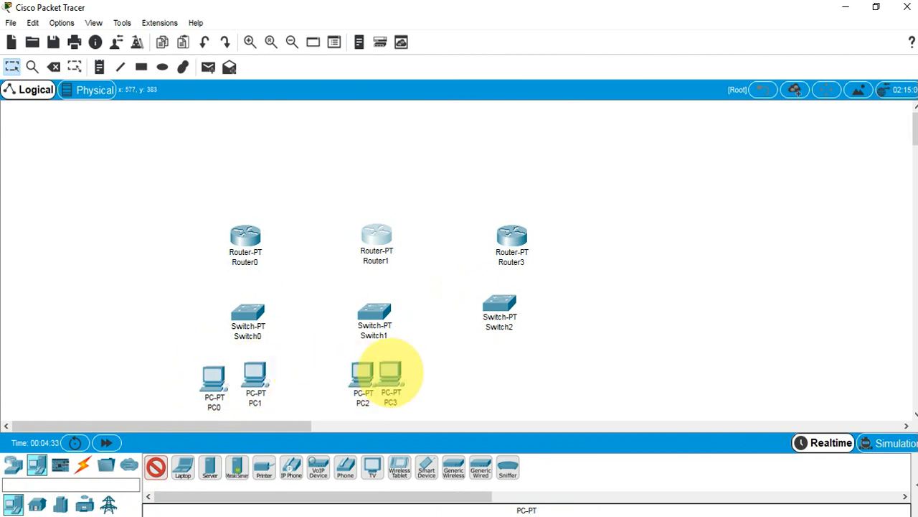
left_click(496, 363)
left_click(528, 361)
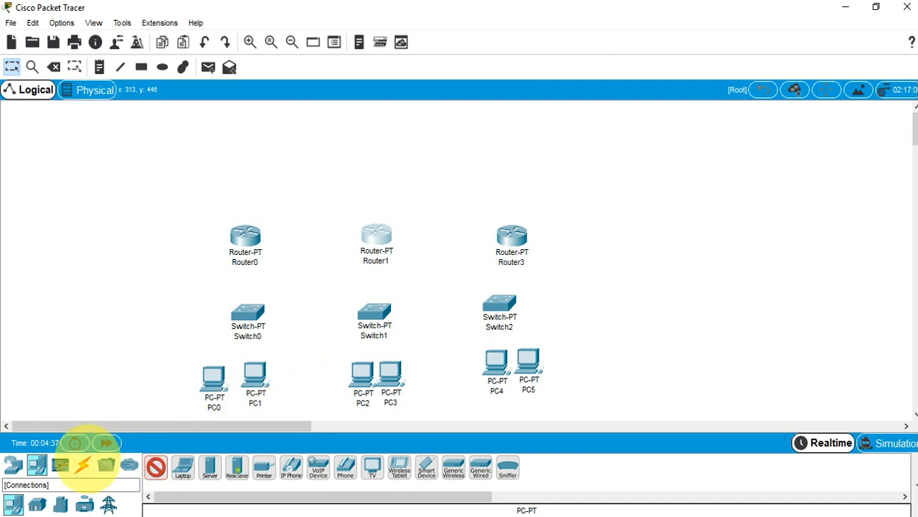
Connect Switch0 FastEthernet0/1 to PC0 FastEthernet0 with a copper straight-through cable
left_click(82, 464)
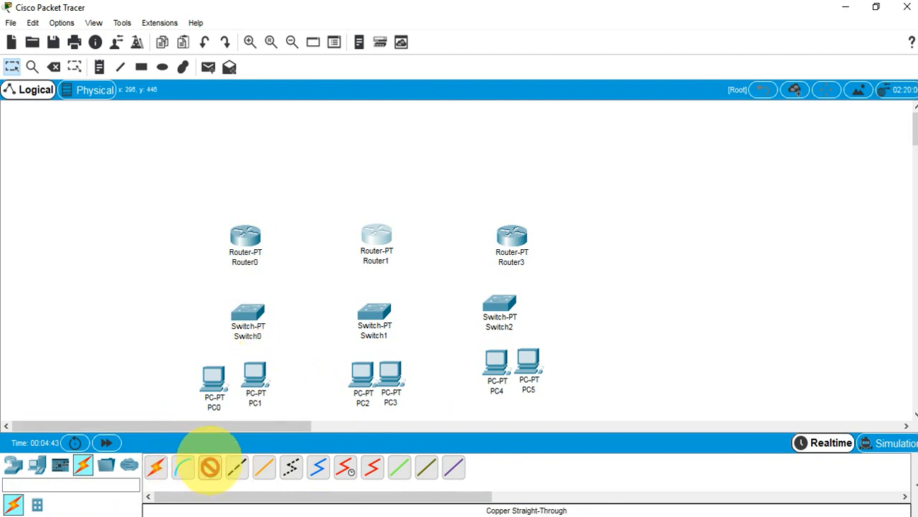
left_click(244, 310)
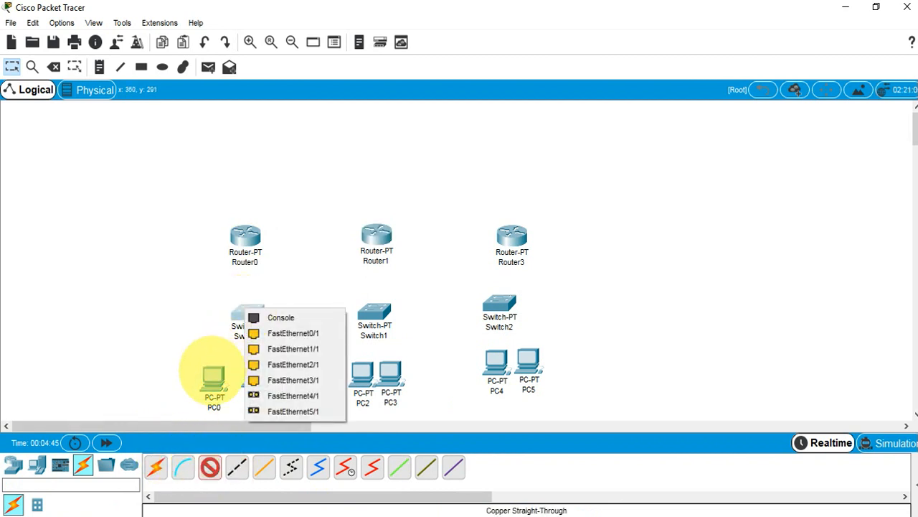
left_click(291, 333)
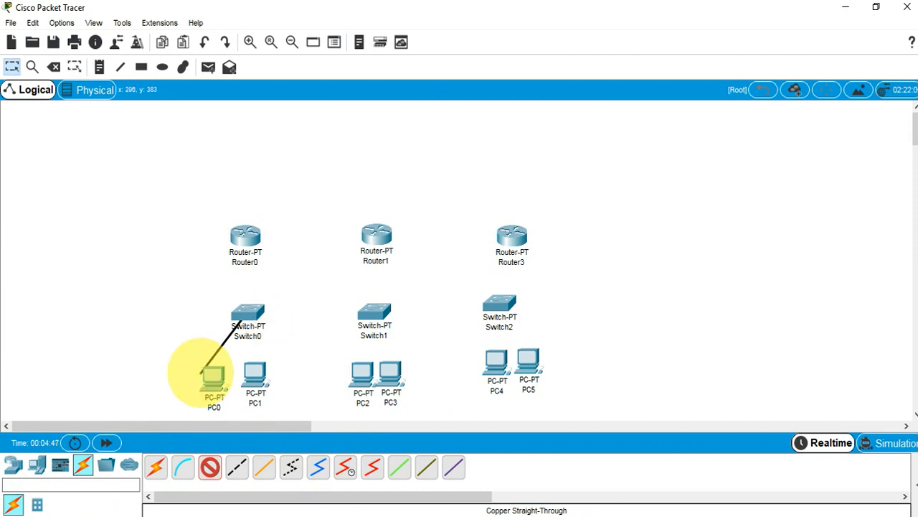
left_click(213, 373)
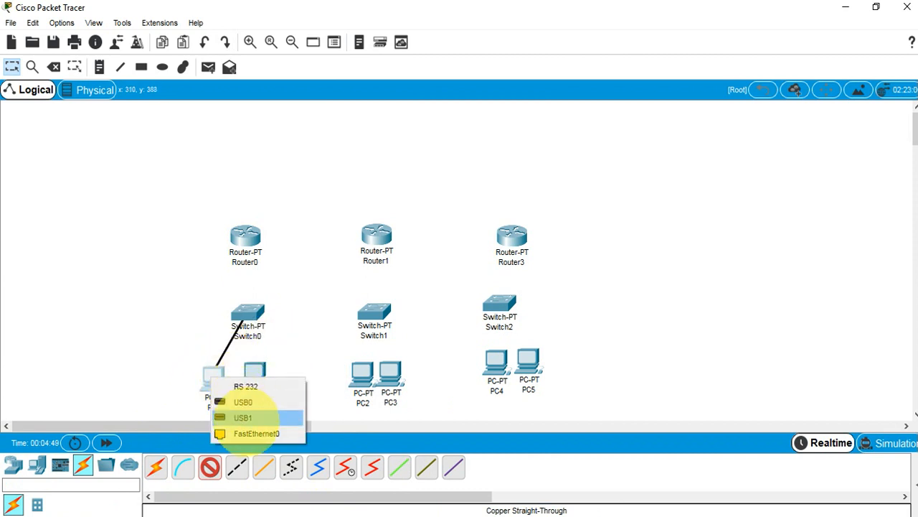
left_click(248, 433)
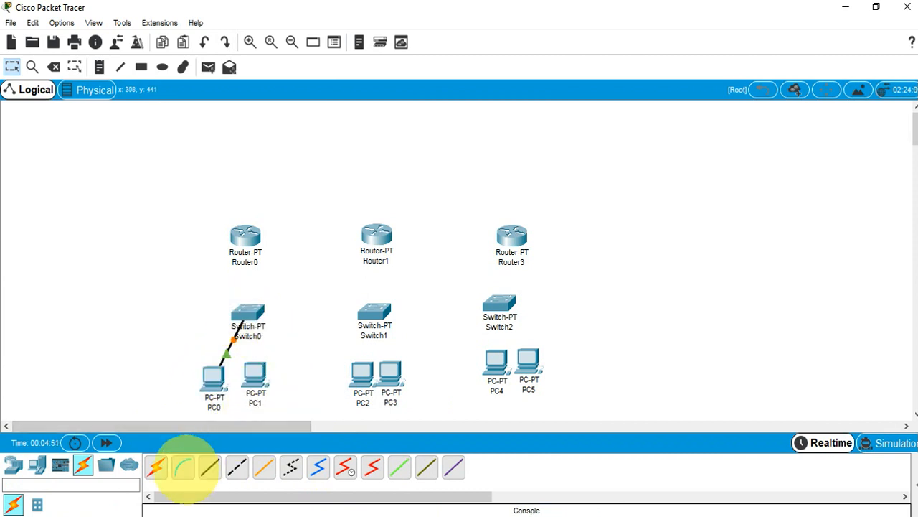
Connect Switch0 FastEthernet1/1 to PC1 FastEthernet0 with a copper straight-through cable
left_click(209, 466)
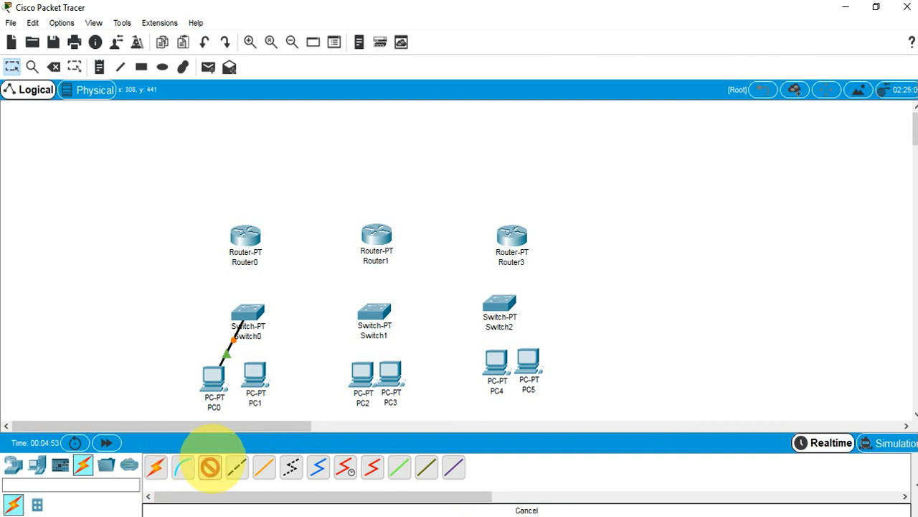
left_click(248, 310)
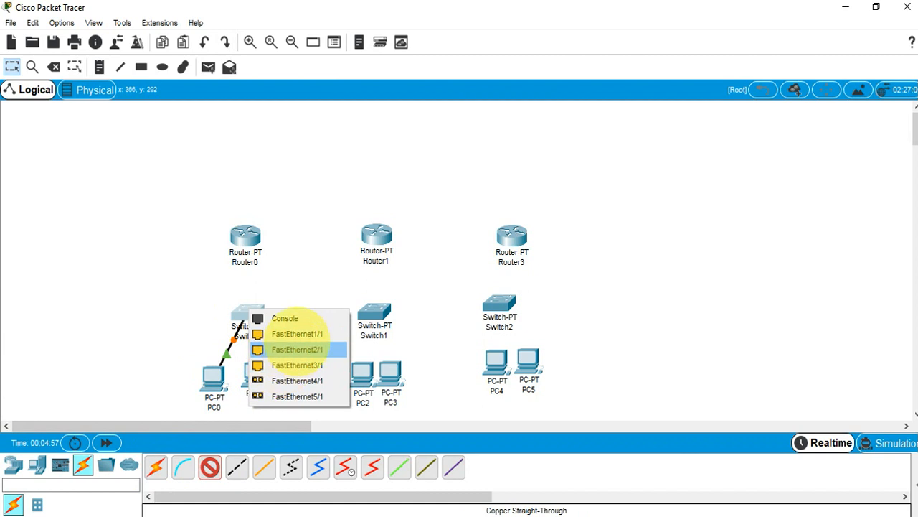
left_click(297, 334)
left_click(256, 371)
left_click(296, 426)
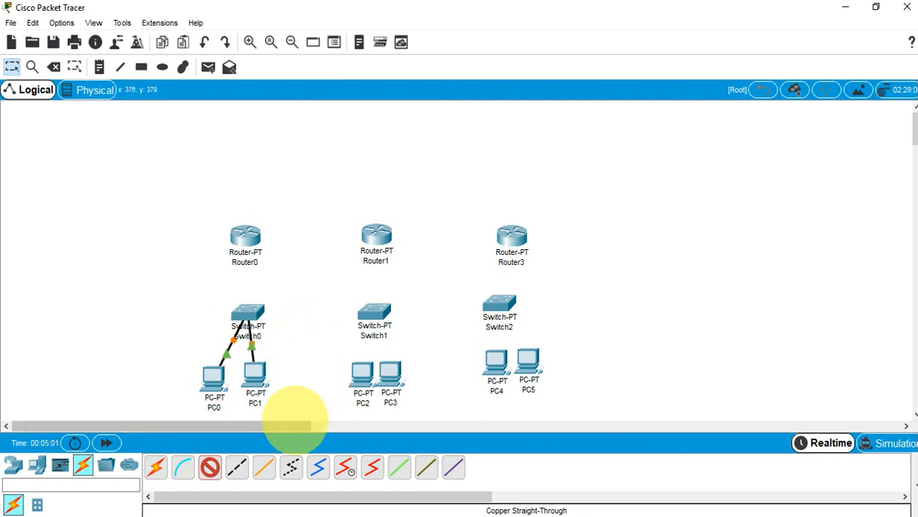
Connect Switch1 FastEthernet0/1 to PC2 FastEthernet0 with a copper straight-through cable
left_click(369, 310)
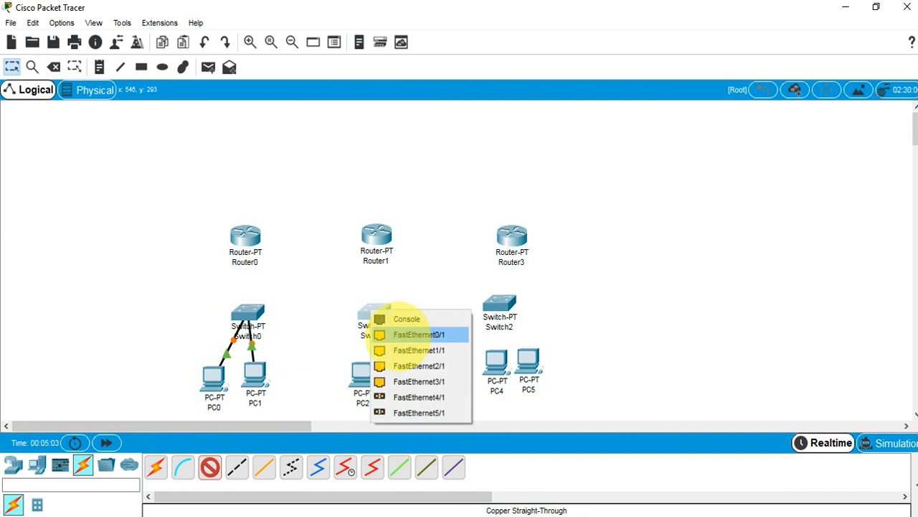
left_click(393, 333)
left_click(361, 372)
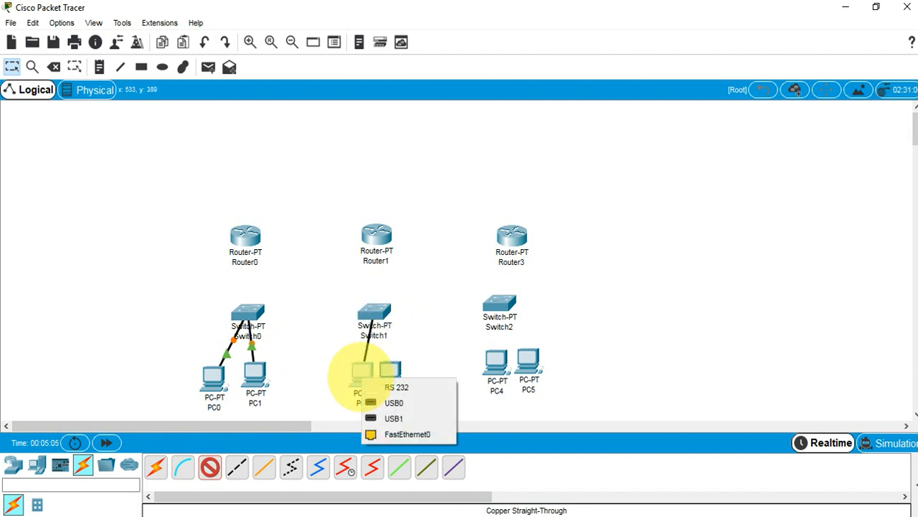
left_click(405, 418)
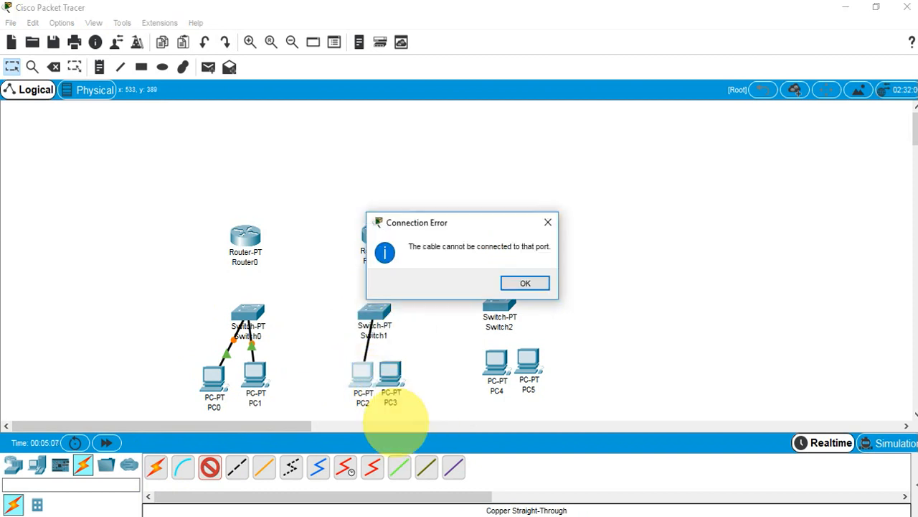
left_click(547, 222)
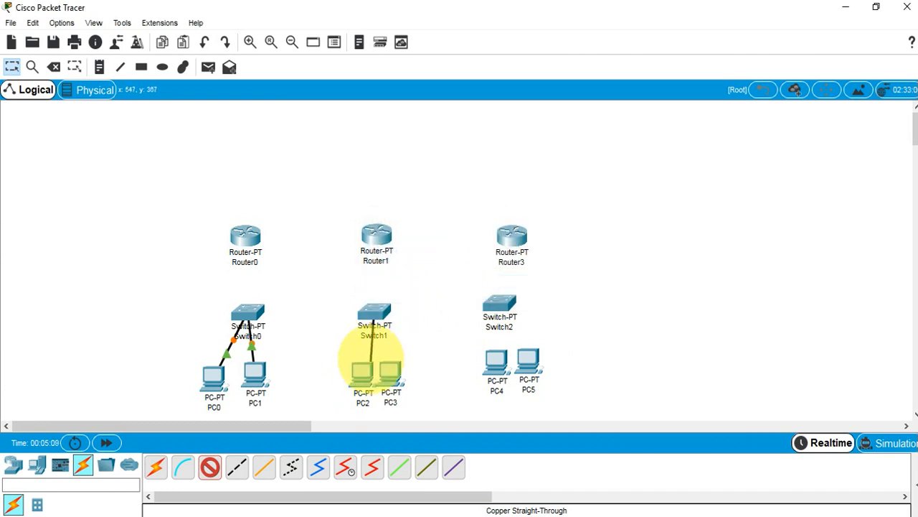
left_click(360, 373)
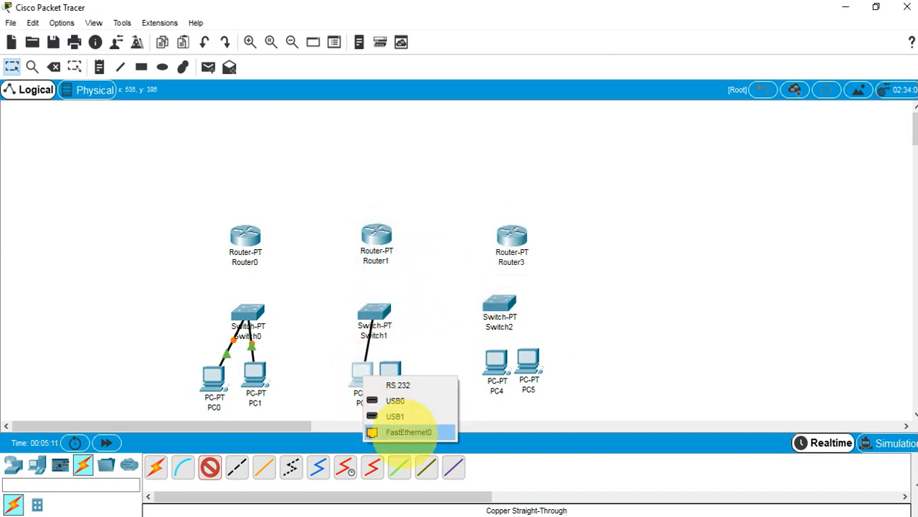
left_click(412, 432)
Connect Switch1 FastEthernet1/1 to PC3 FastEthernet0 with a copper straight-through cable
left_click(376, 309)
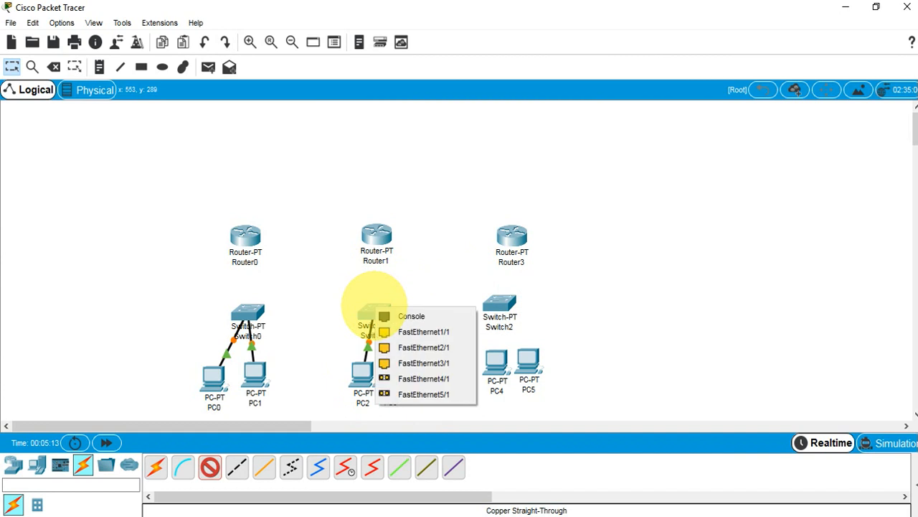
left_click(423, 332)
left_click(391, 371)
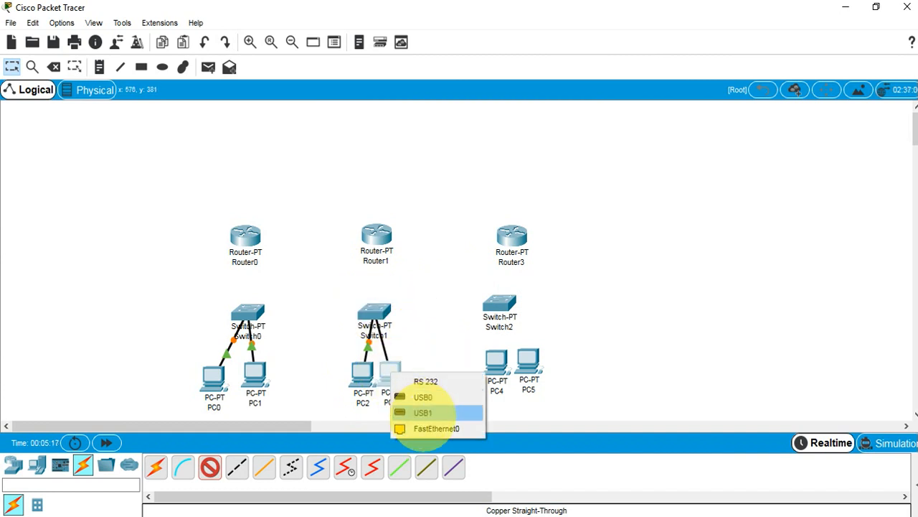
left_click(430, 427)
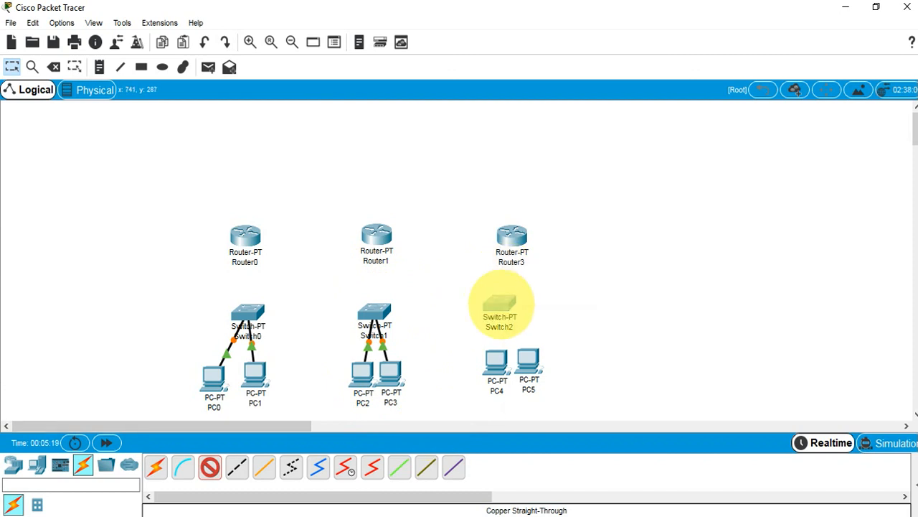
Connect Switch2 FastEthernet0/1 to PC4 FastEthernet0 with a copper straight-through cable
left_click(500, 305)
left_click(545, 329)
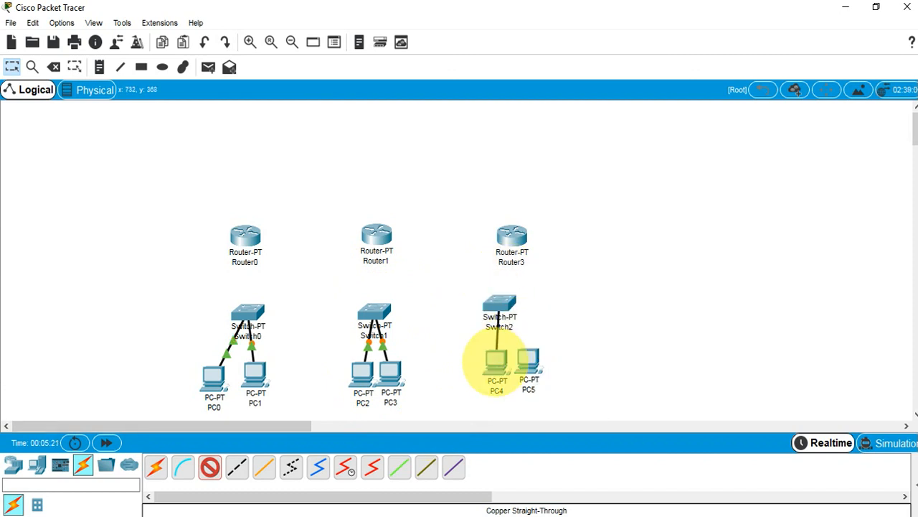
left_click(496, 361)
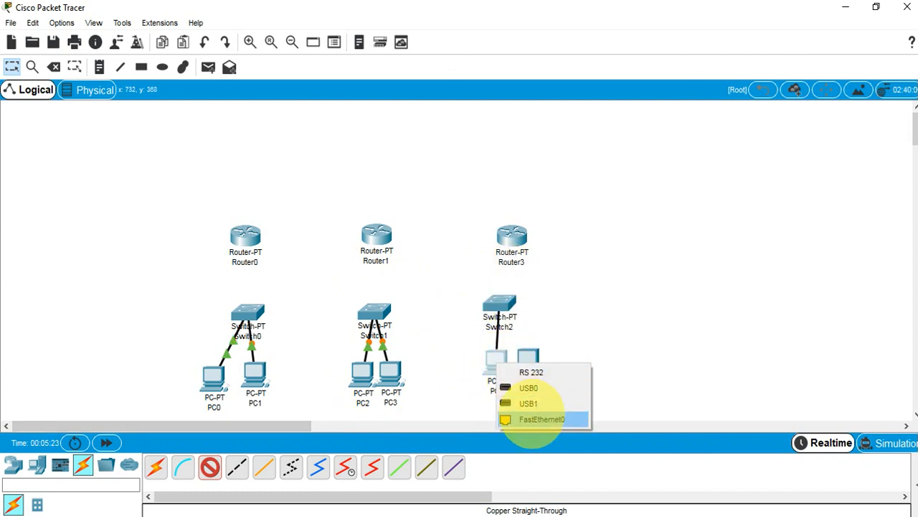
left_click(535, 419)
Connect Switch2 FastEthernet1/1 to PC5 FastEthernet0 with a copper straight-through cable
left_click(499, 302)
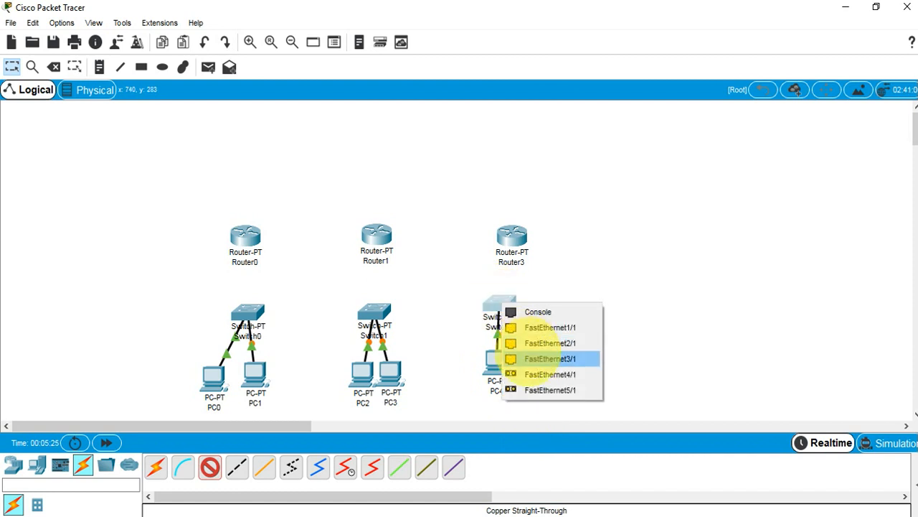
left_click(540, 328)
left_click(529, 361)
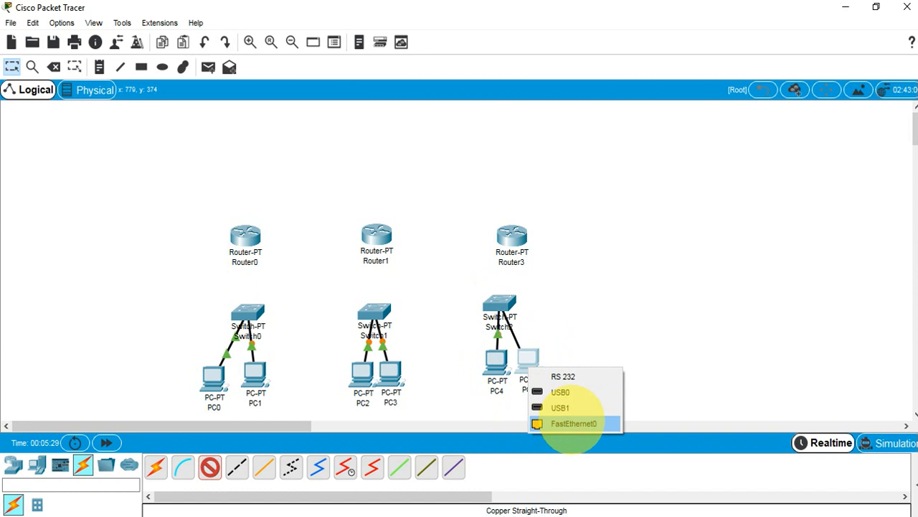
left_click(574, 422)
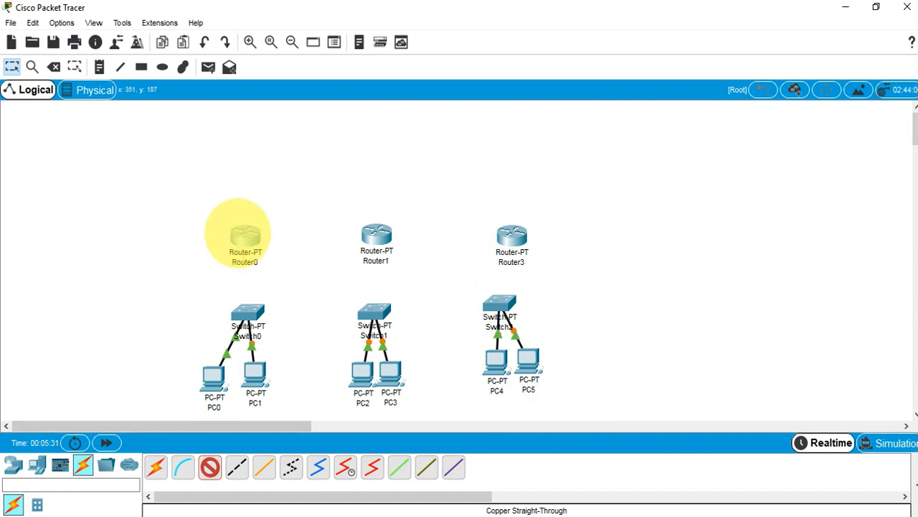
Connect Router0 FastEthernet0/0 to Switch0 FastEthernet2/1 with a copper straight-through cable
left_click(238, 231)
left_click(287, 272)
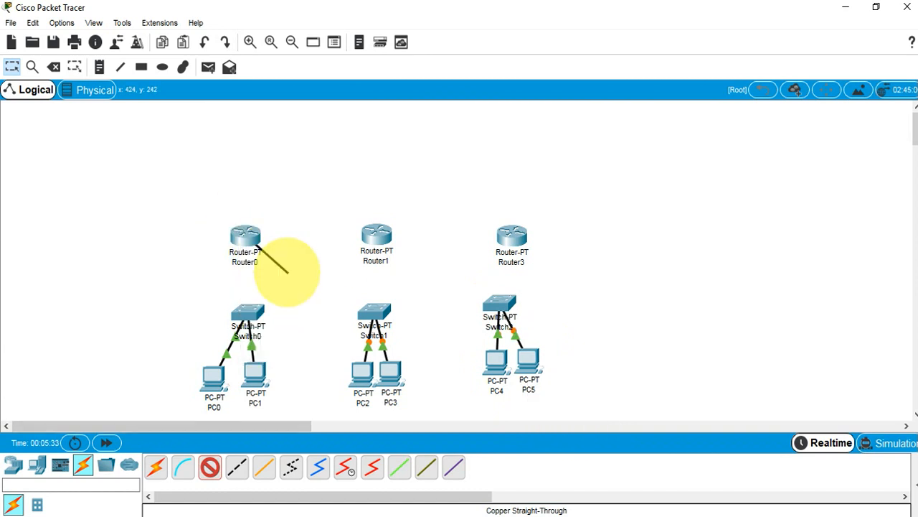
left_click(244, 310)
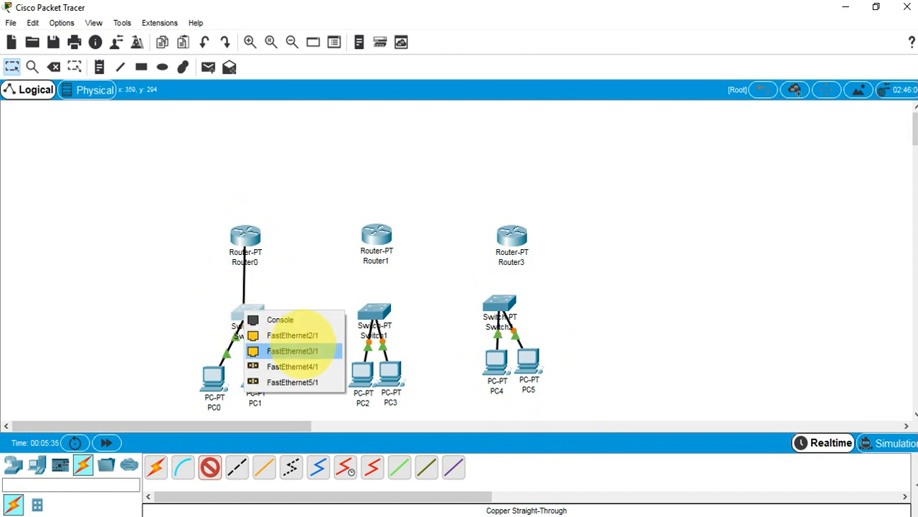
left_click(294, 335)
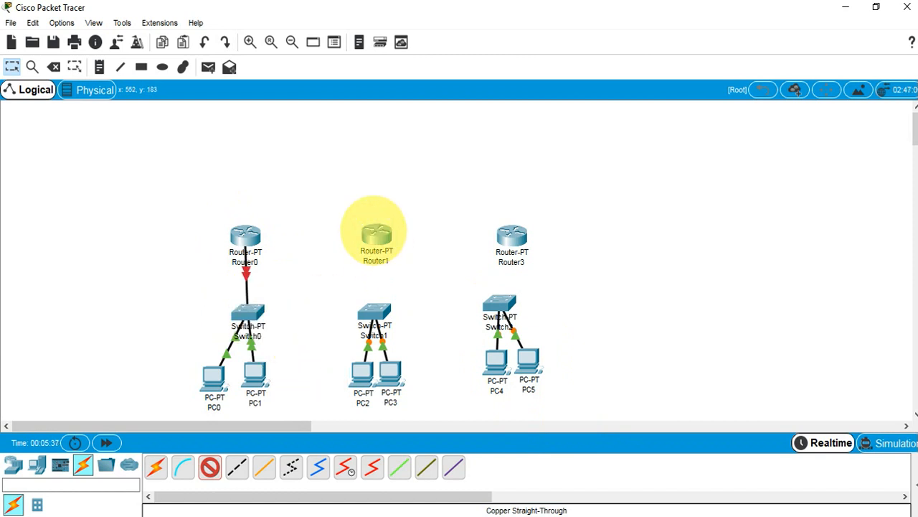
Connect Router1 FastEthernet0/0 to Switch1 FastEthernet2/1 with a copper straight-through cable
left_click(375, 231)
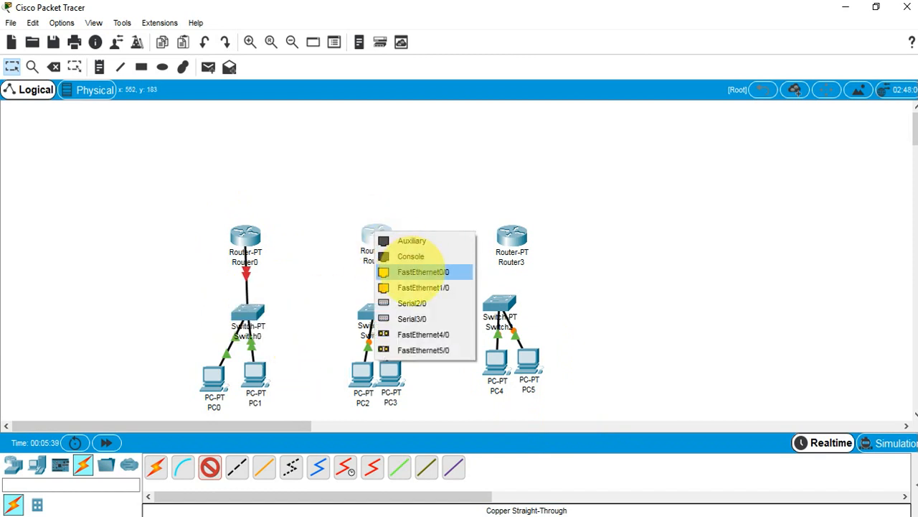
left_click(422, 272)
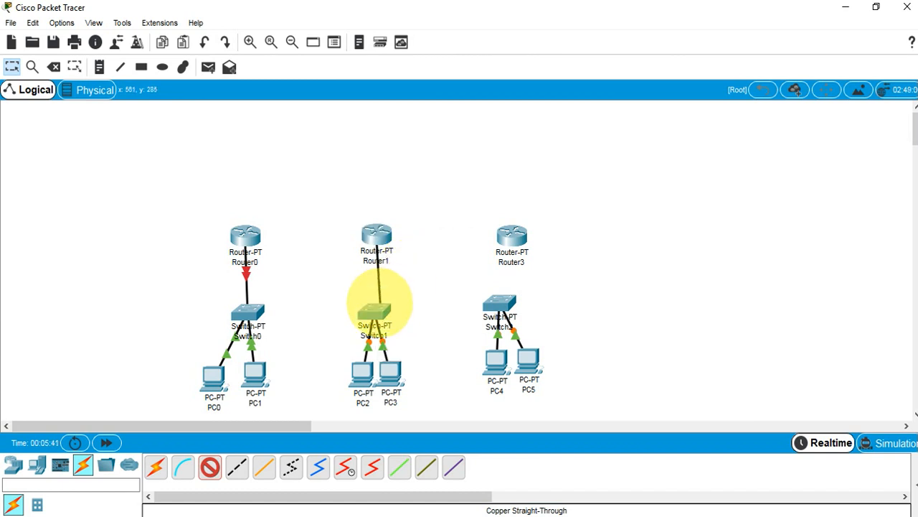
left_click(375, 312)
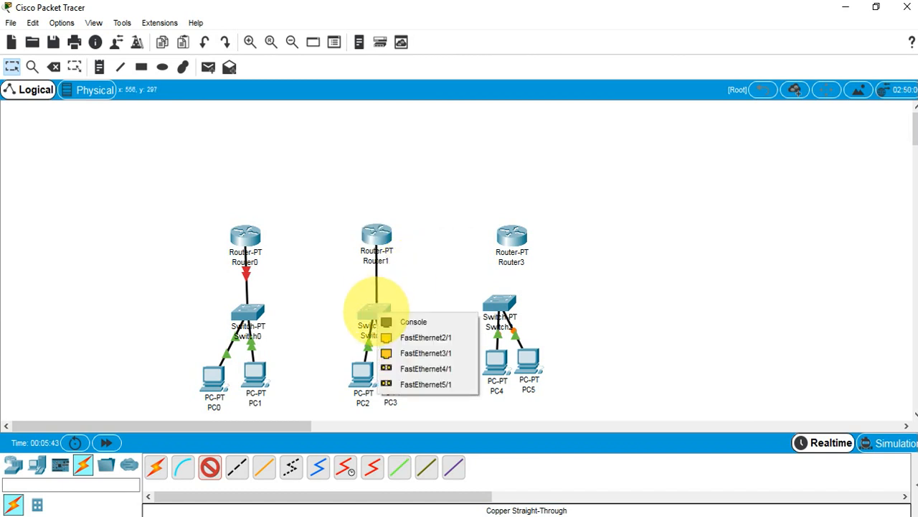
left_click(438, 333)
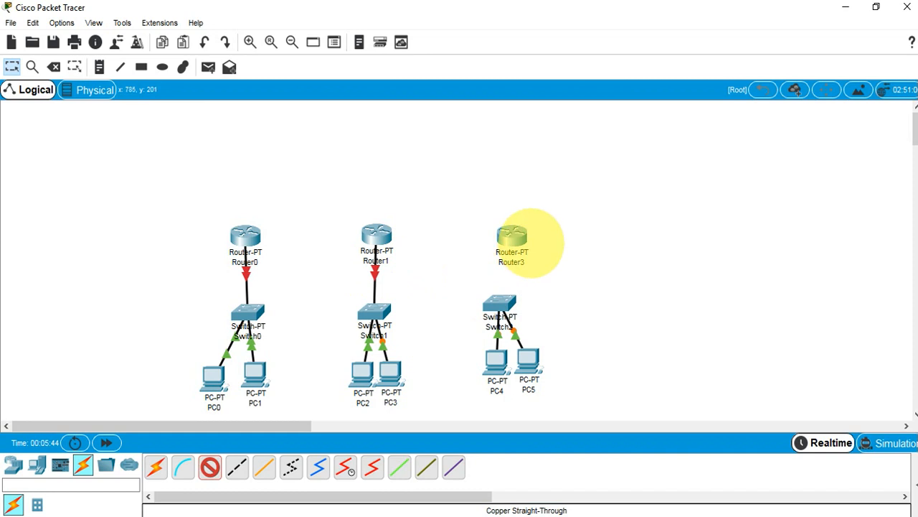
Connect Router3 to Switch2 FastEthernet2/1 with a copper straight-through cable
left_click(513, 233)
left_click(563, 276)
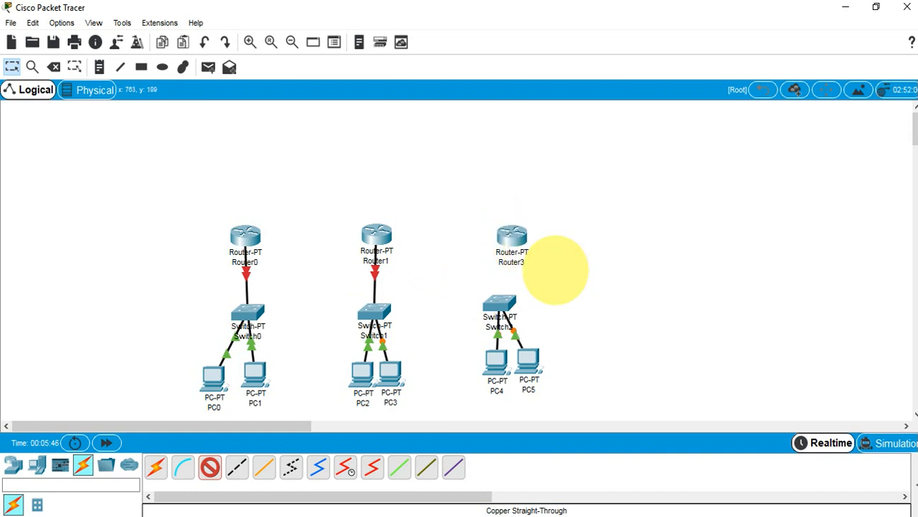
left_click(501, 301)
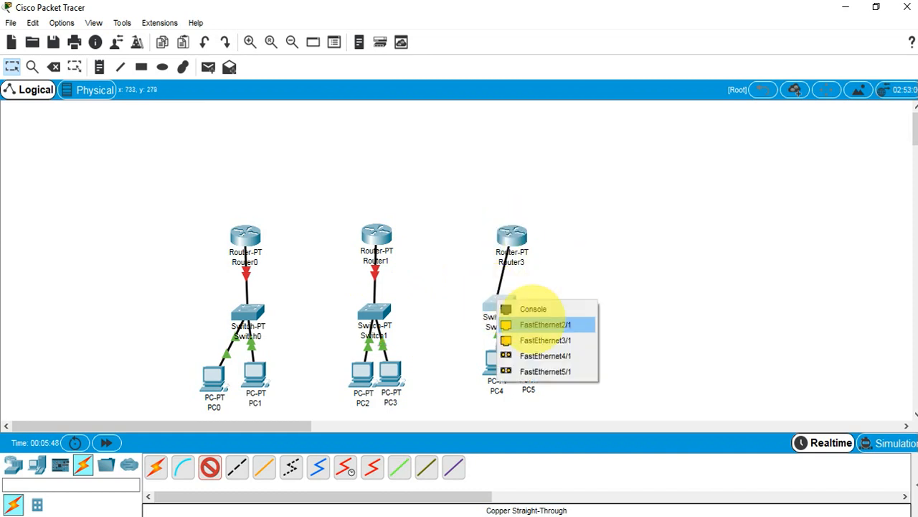
left_click(543, 323)
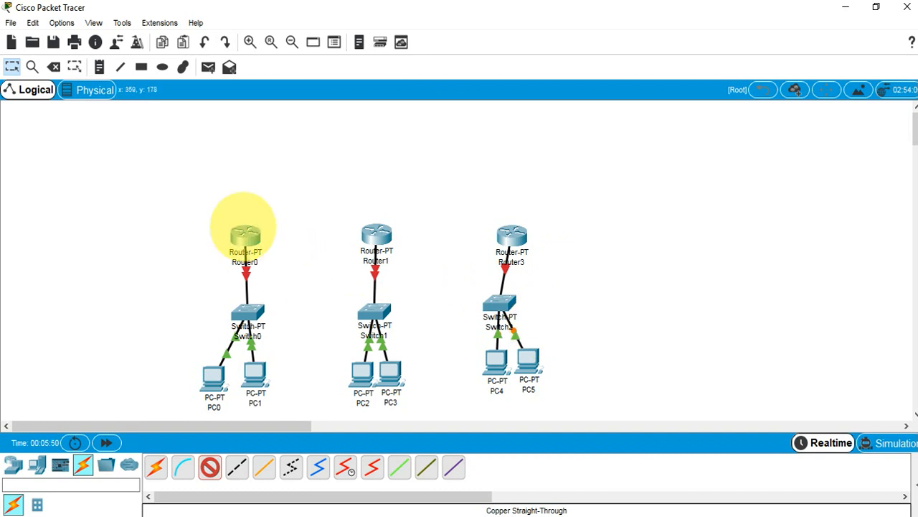
Try to start a copper straight-through connection from Router0's Serial2/0 port
mouse_move(245, 231)
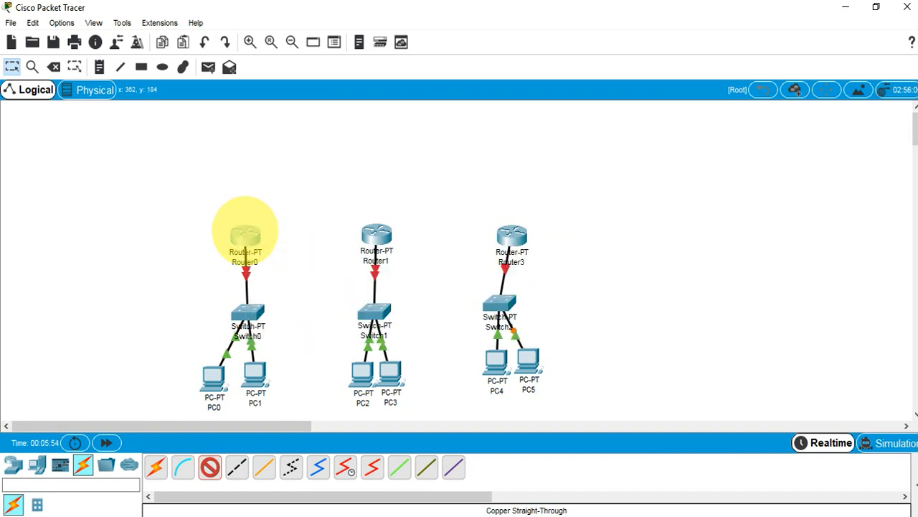
left_click(245, 231)
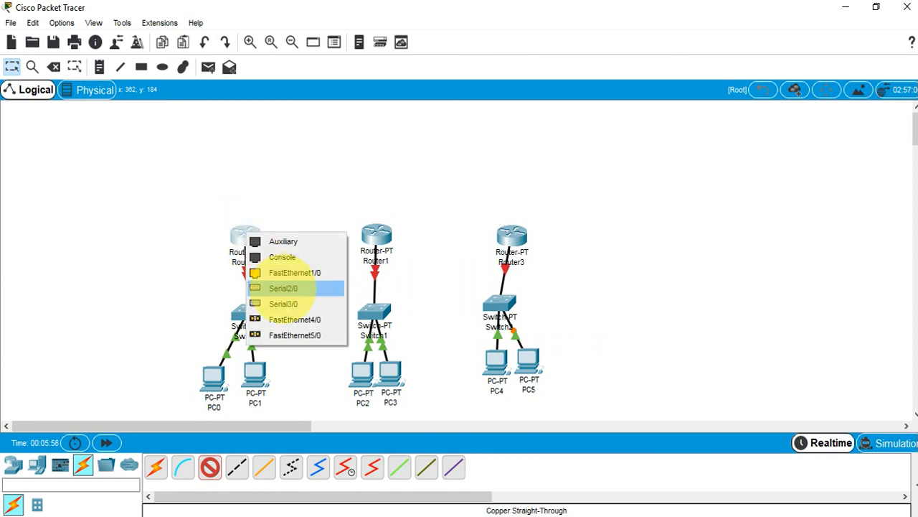
left_click(284, 287)
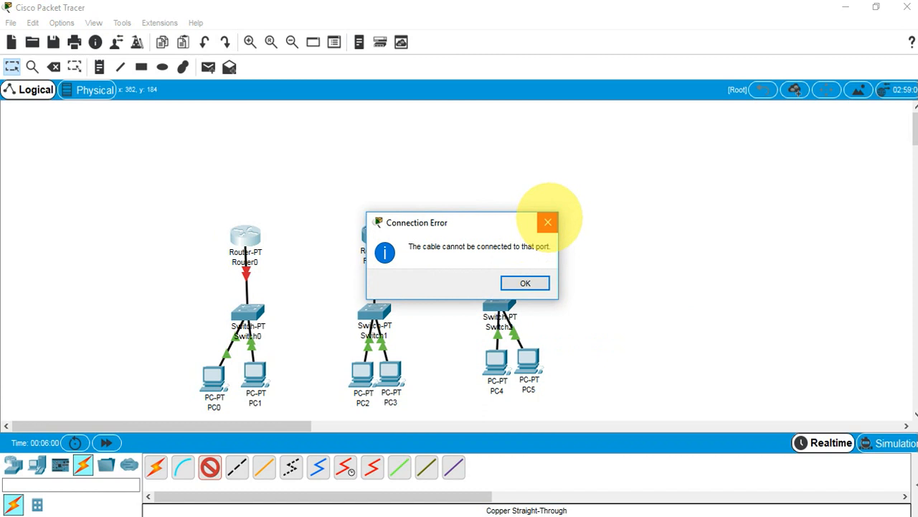
left_click(547, 222)
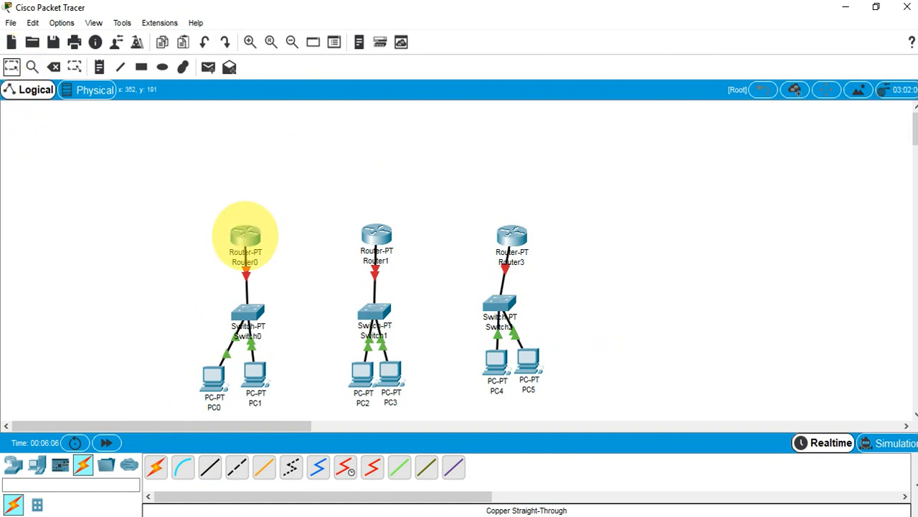
Open Router0's physical device view and power the router off
left_click(245, 236)
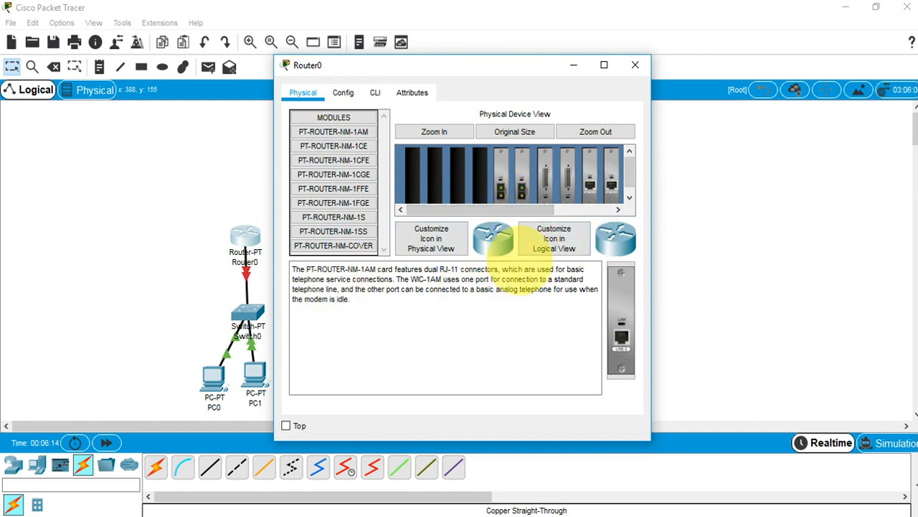
left_click_drag(512, 202, 584, 191)
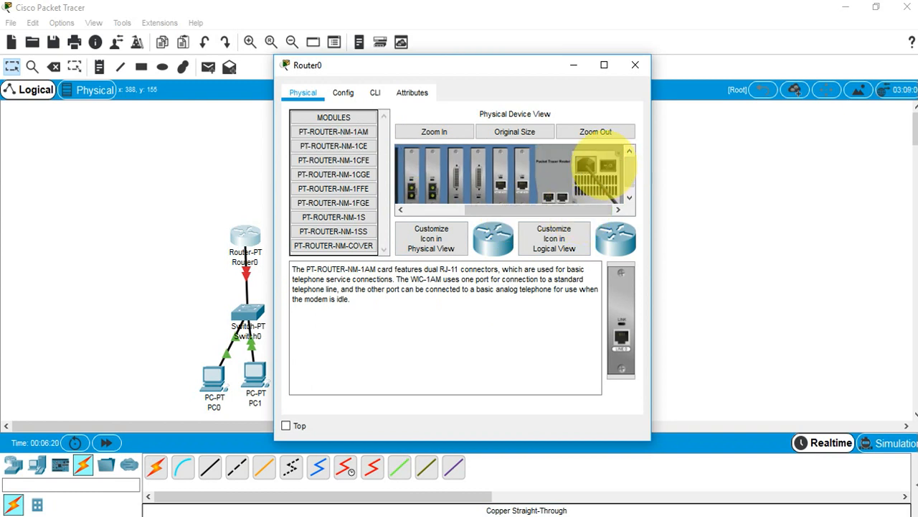
left_click_drag(562, 208, 494, 210)
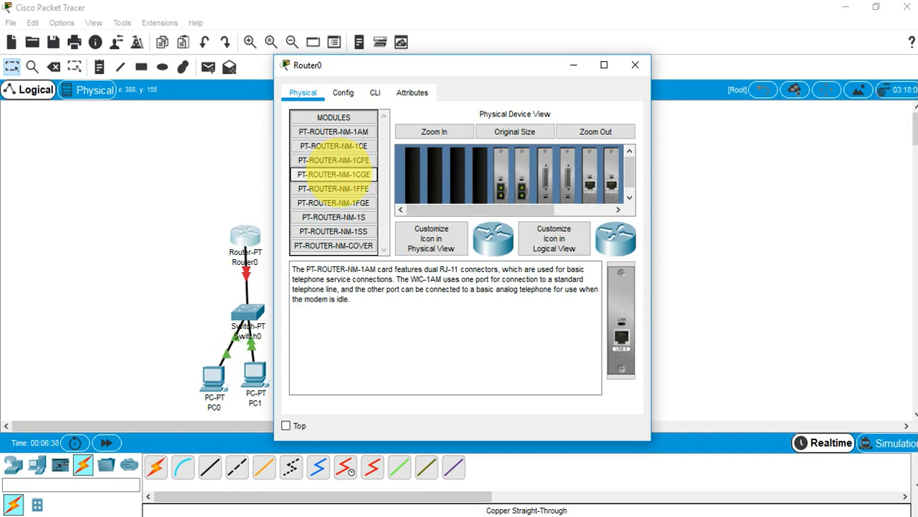
Examine the descriptions of Router0's available Ethernet modules, from PT-ROUTER-NM-1CE to PT-ROUTER-NM-1FGE
left_click_drag(415, 63, 509, 75)
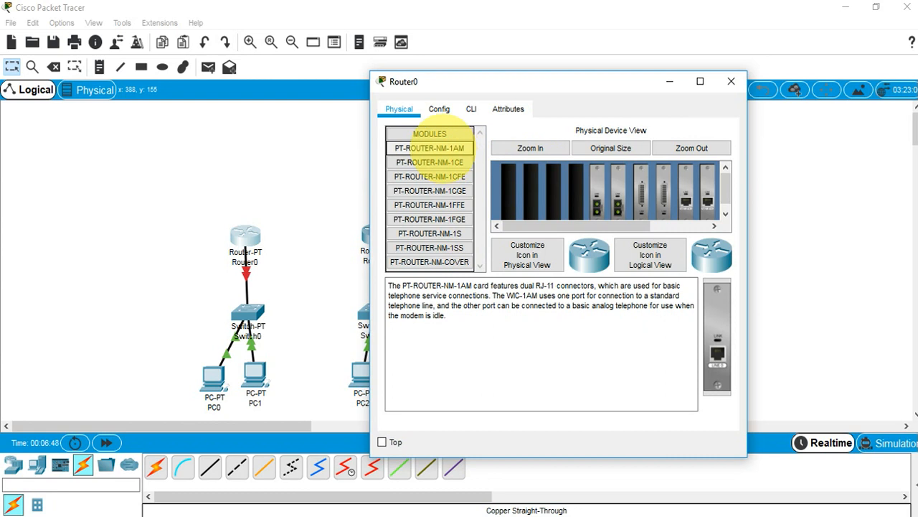
left_click(430, 162)
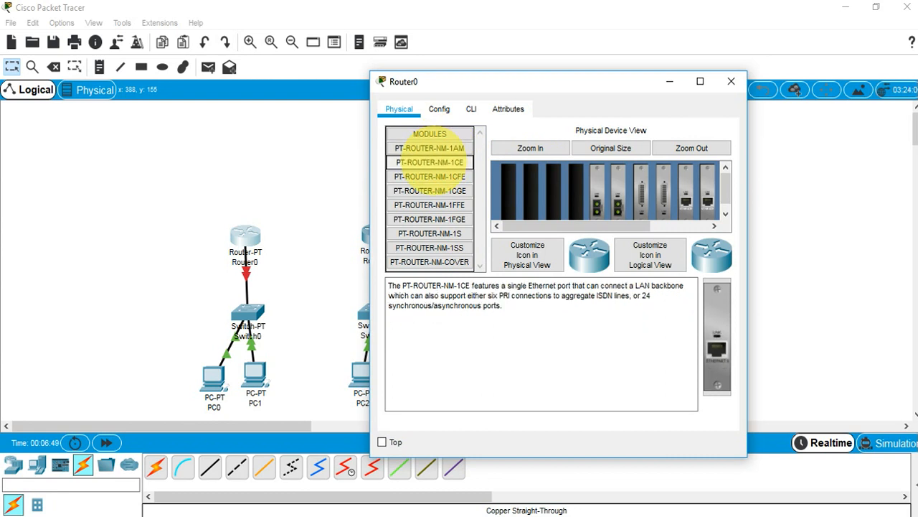
left_click(435, 176)
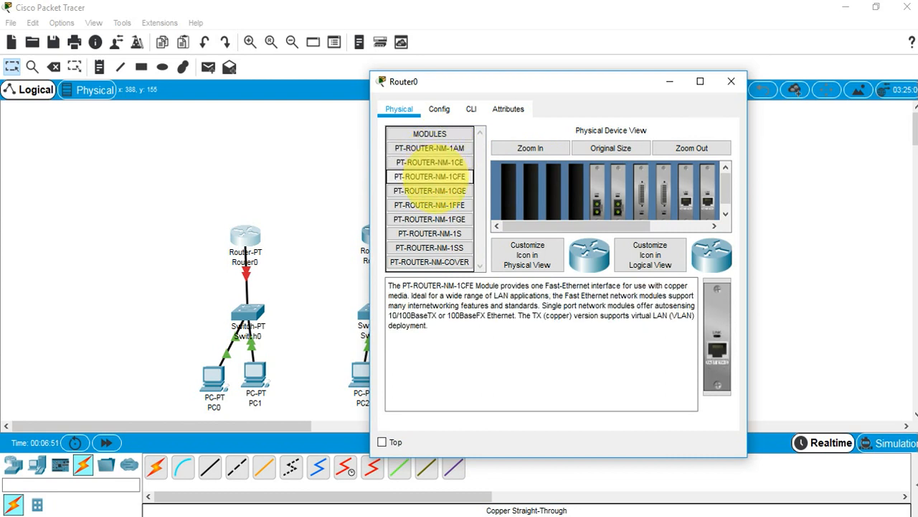
left_click(434, 191)
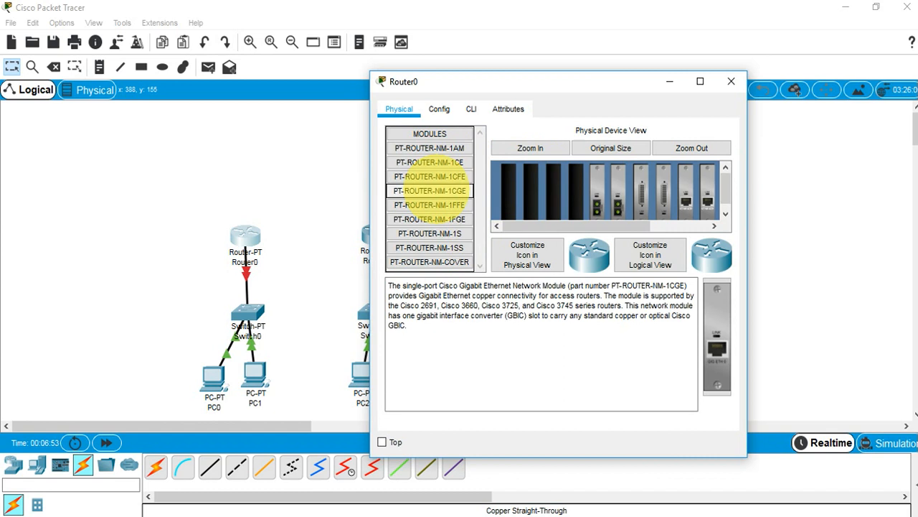
left_click(436, 205)
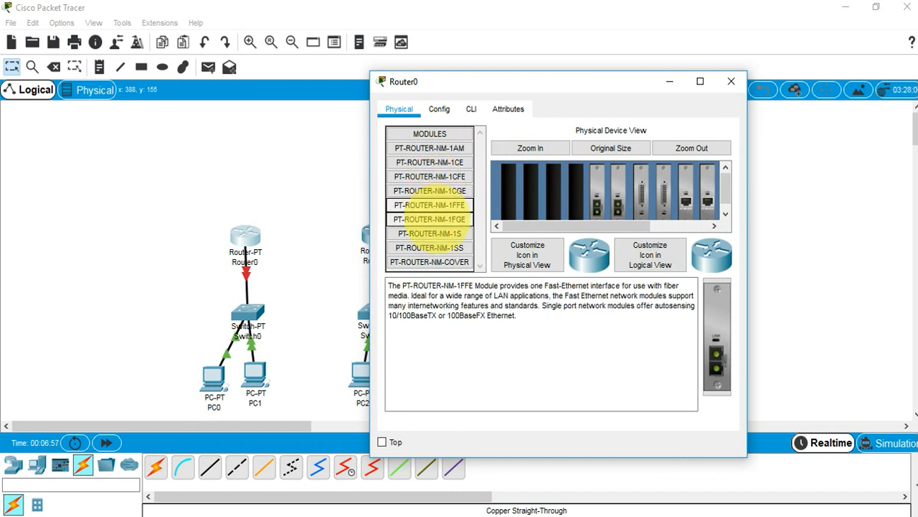
left_click(436, 218)
Install two PT-ROUTER-NM-1S serial modules in Router0's empty slots, power it back on and close its window
left_click(439, 234)
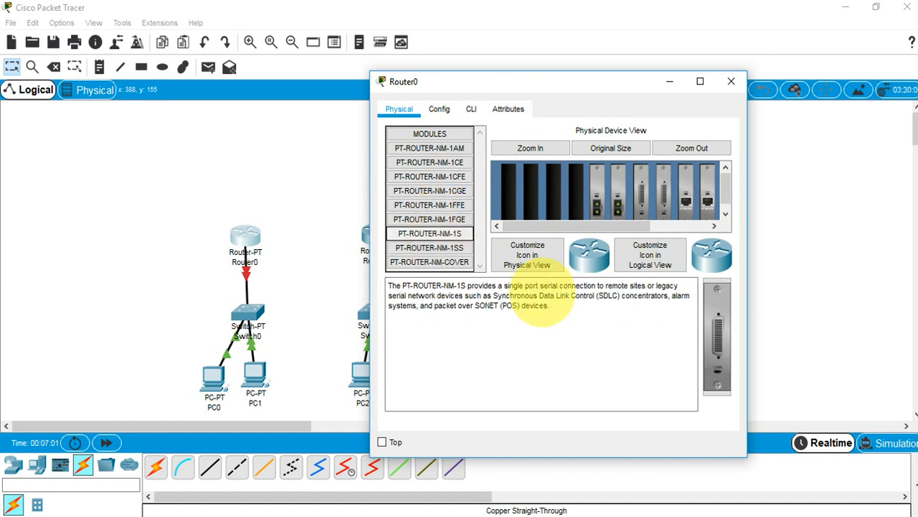
left_click_drag(433, 232, 578, 192)
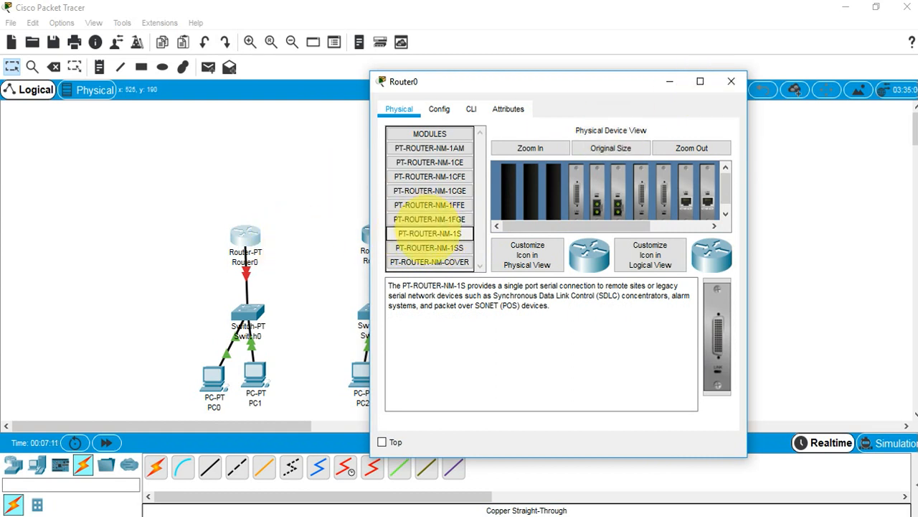
left_click_drag(431, 229, 553, 192)
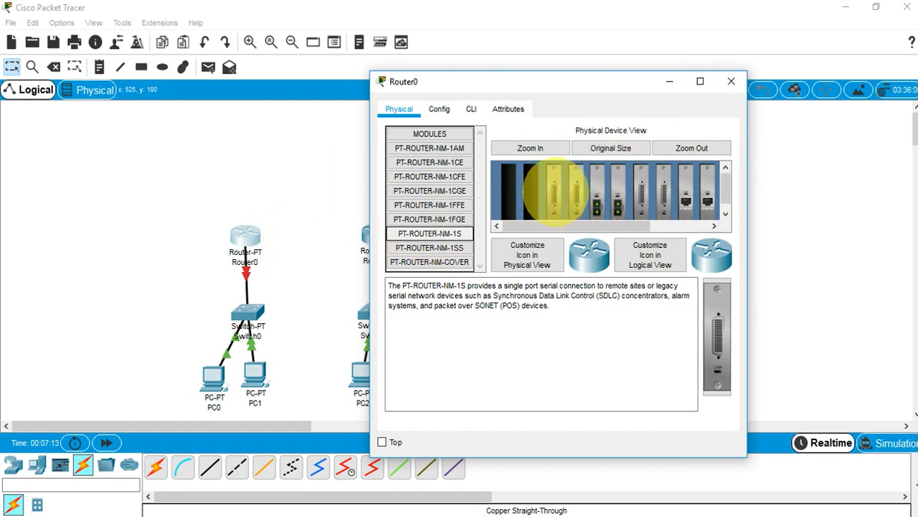
left_click_drag(610, 225, 689, 225)
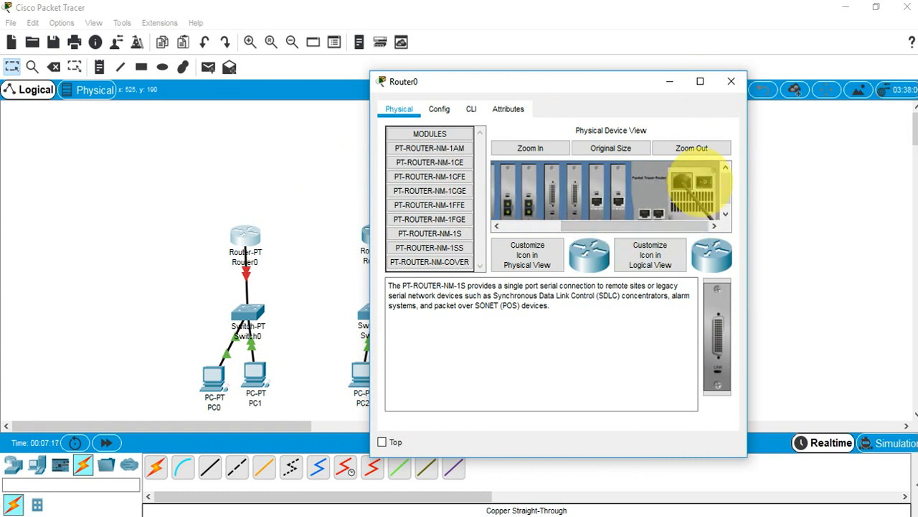
left_click(731, 81)
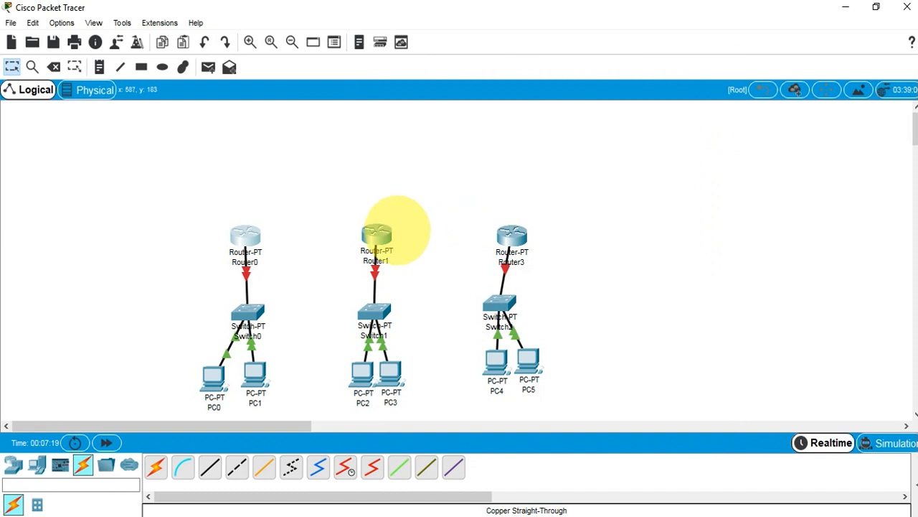
Power off Router1 and install two PT-ROUTER-NM-1S serial modules in its empty slots
left_click(377, 233)
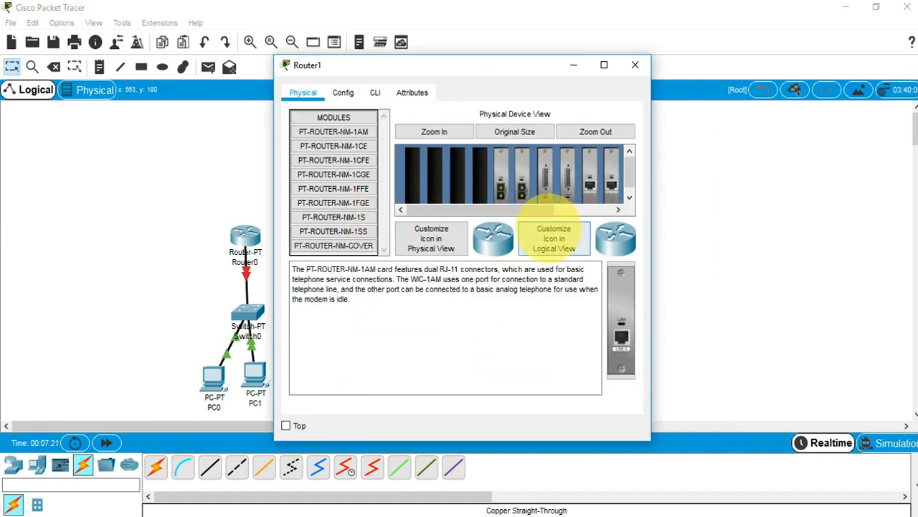
left_click_drag(534, 209, 649, 208)
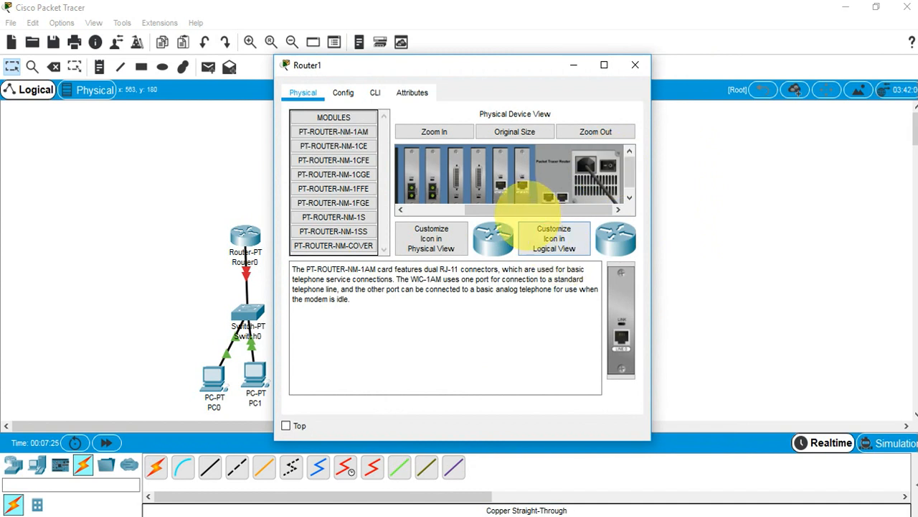
left_click_drag(464, 206, 432, 206)
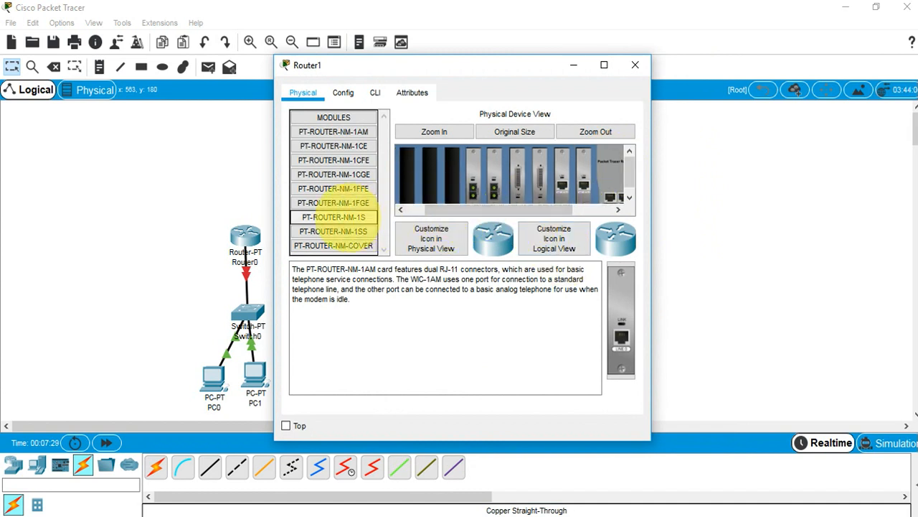
left_click(350, 217)
left_click_drag(350, 215, 453, 176)
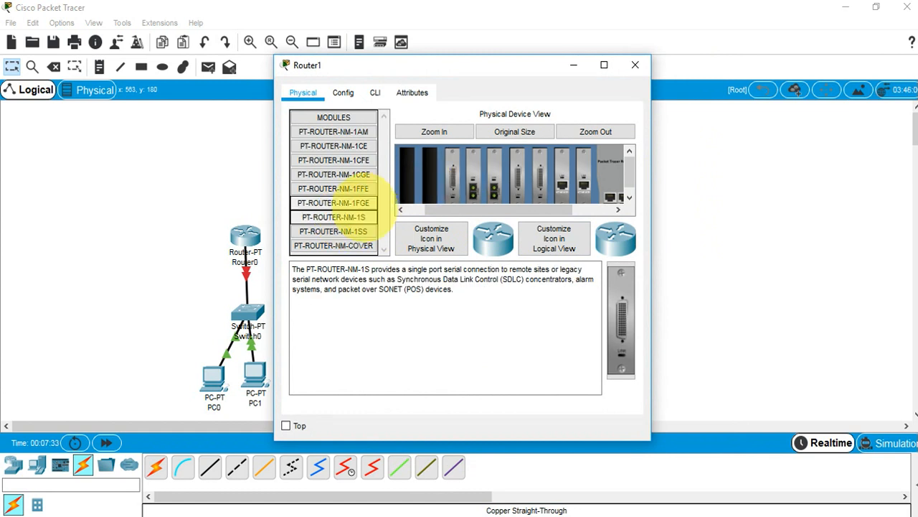
left_click_drag(334, 216, 430, 176)
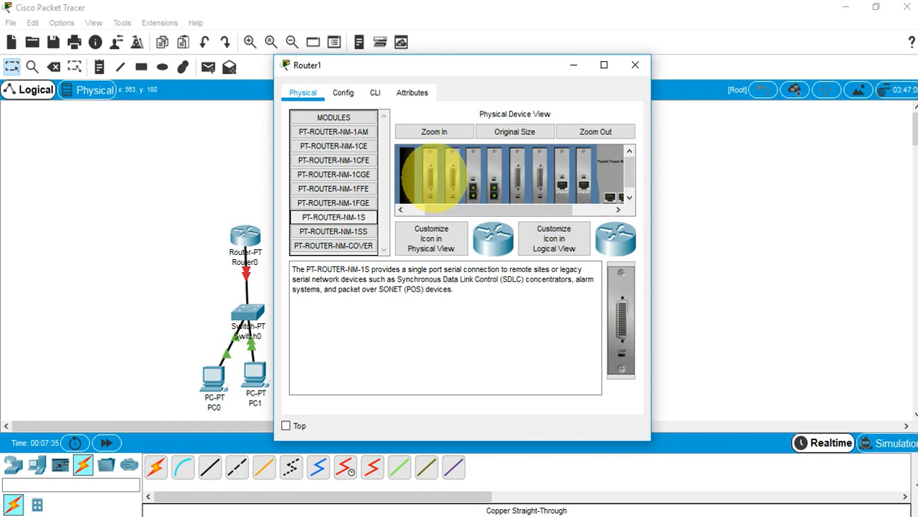
Power Router1 back on and close its configuration window
left_click_drag(484, 210, 564, 208)
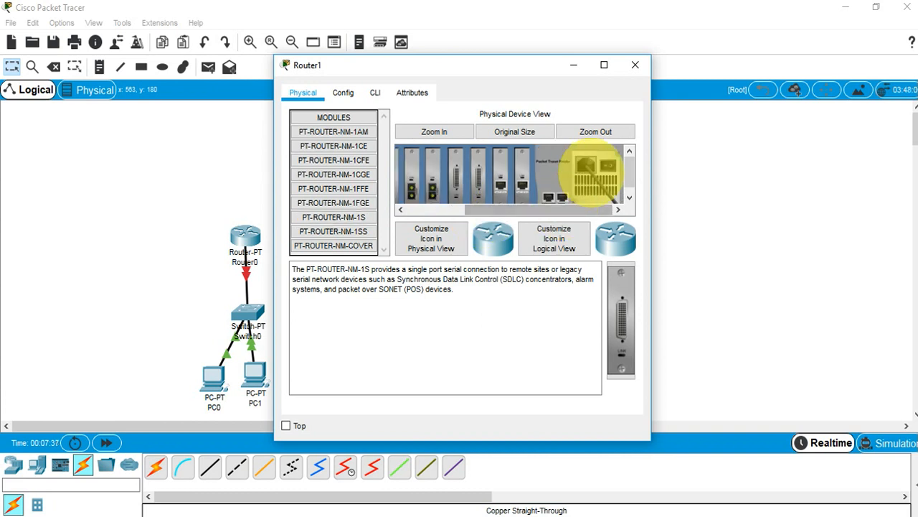
left_click(608, 167)
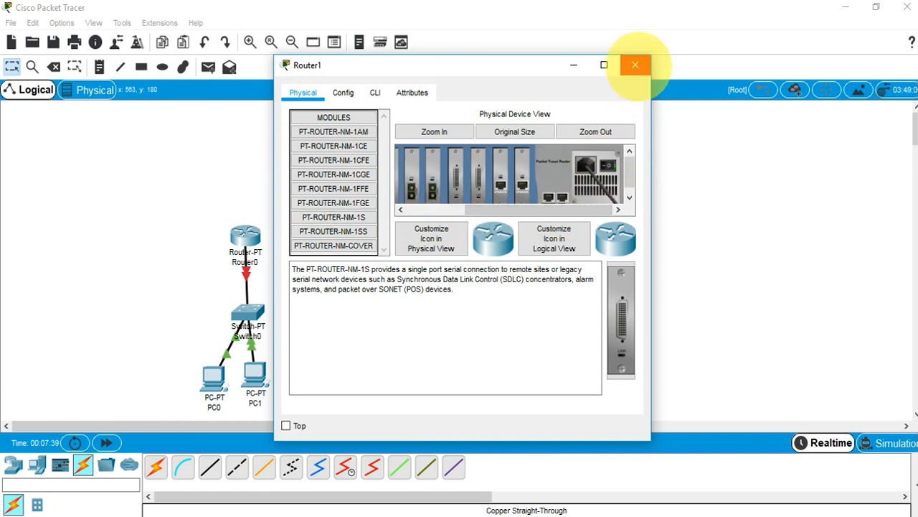
left_click(635, 64)
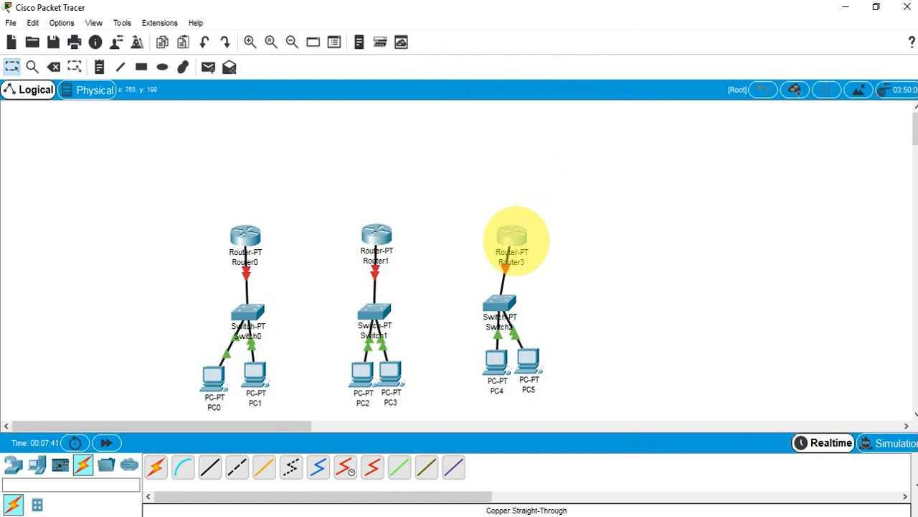
With Router3 powered off, install two PT-ROUTER-NM-1S serial modules in its empty slots, power it back on and close its window
left_click(511, 237)
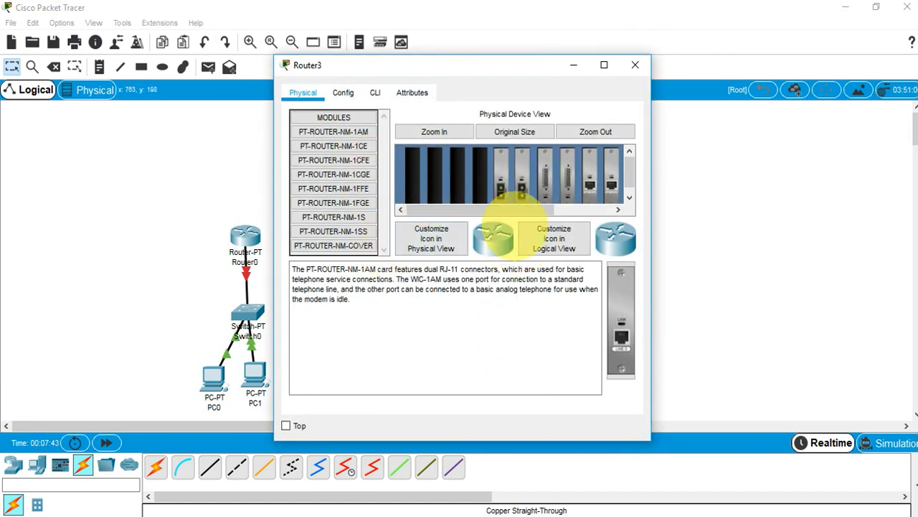
left_click_drag(506, 209, 605, 207)
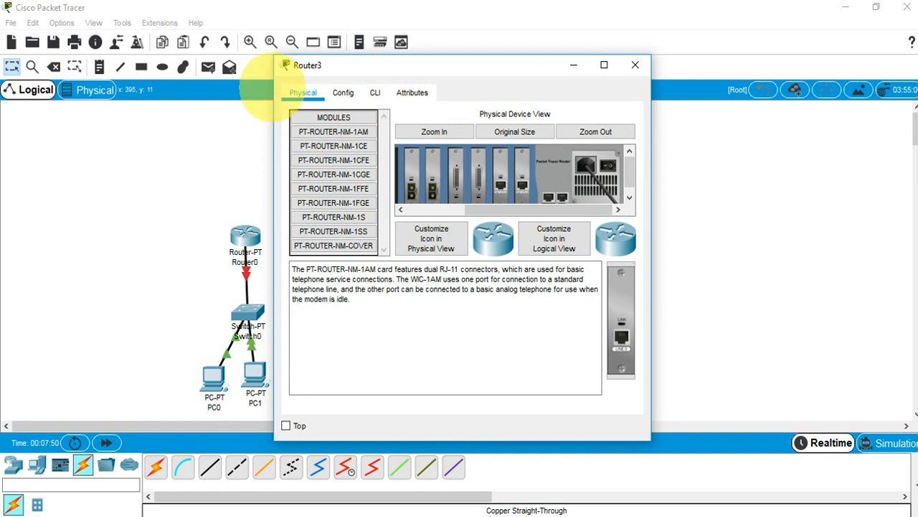
left_click_drag(333, 217, 435, 208)
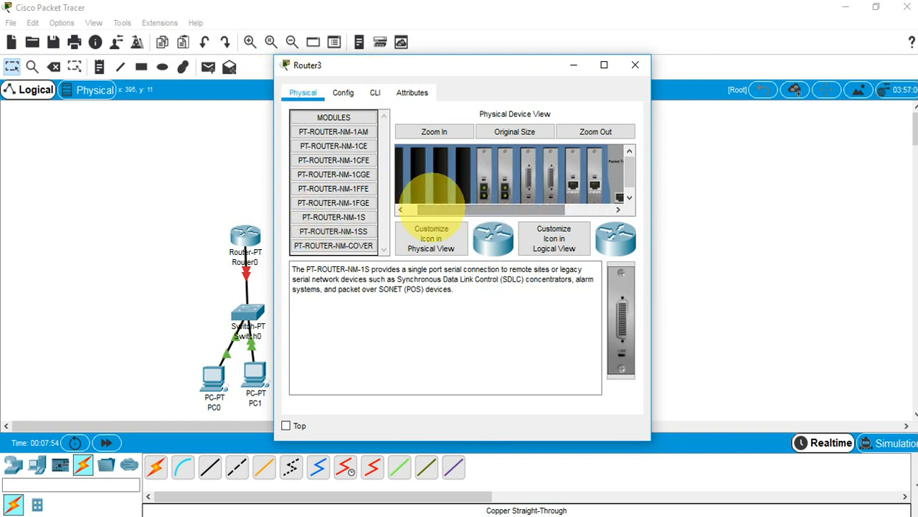
left_click_drag(345, 218, 460, 184)
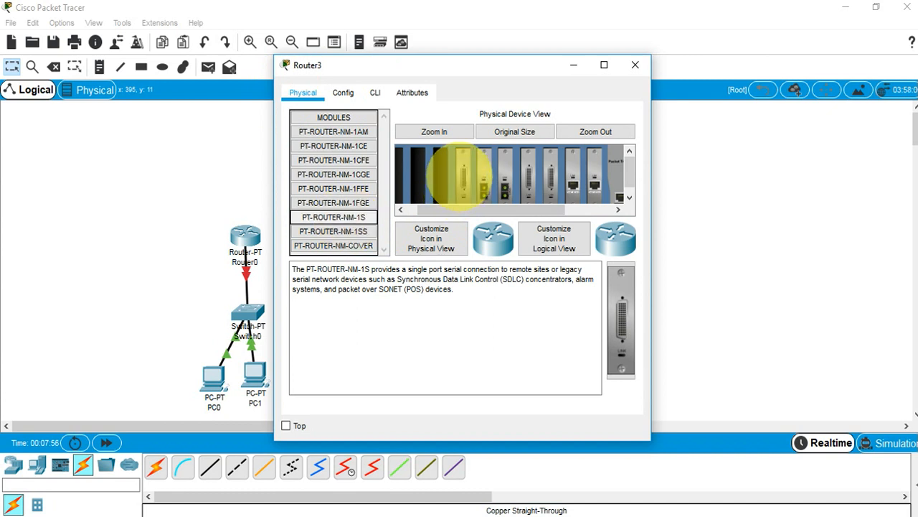
left_click_drag(330, 217, 442, 183)
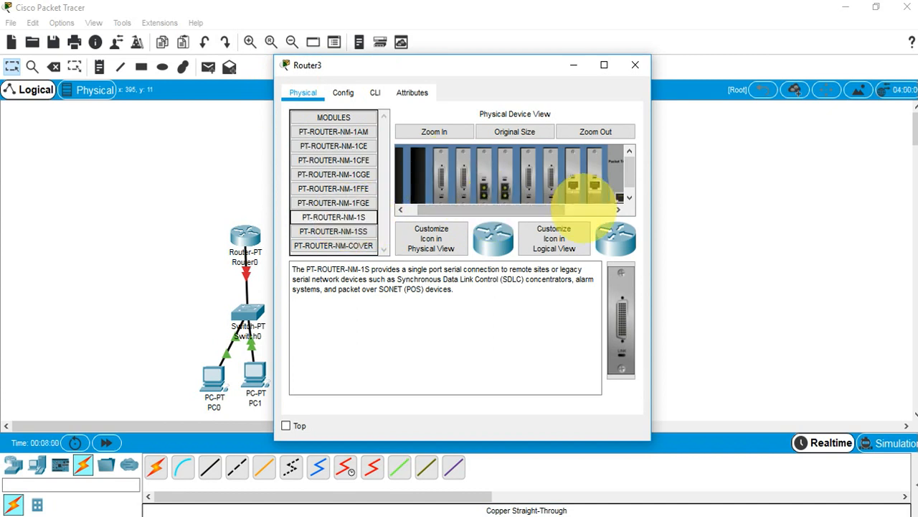
left_click(584, 209)
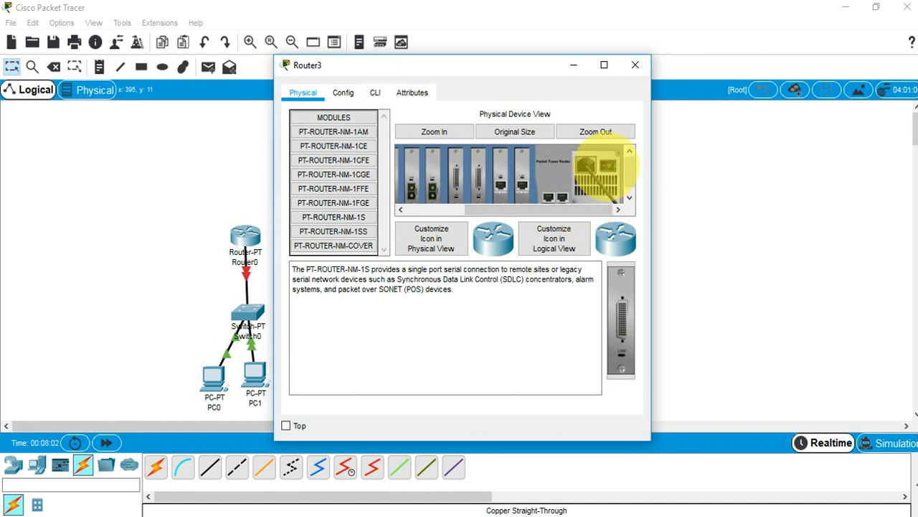
left_click(634, 65)
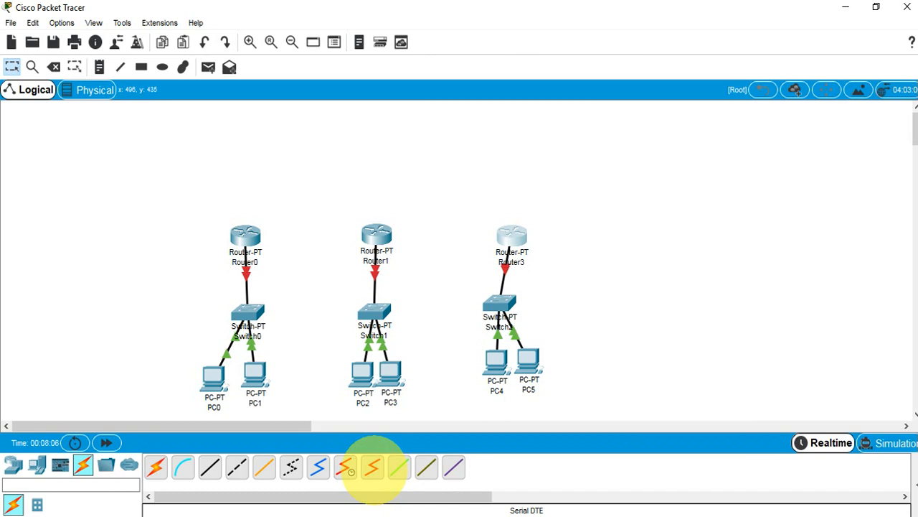
Connect Router0's Serial2/0 port to Router1's Serial2/0 port with a Serial DTE cable
left_click(372, 467)
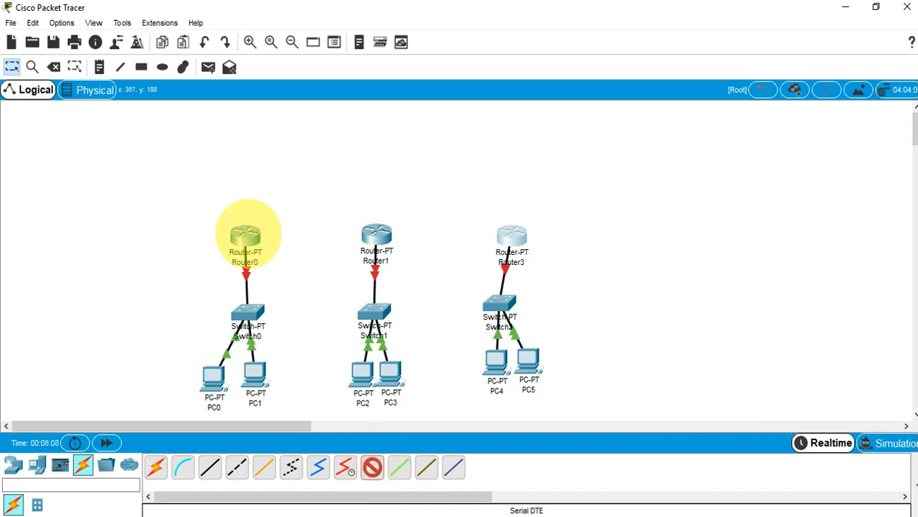
left_click(245, 235)
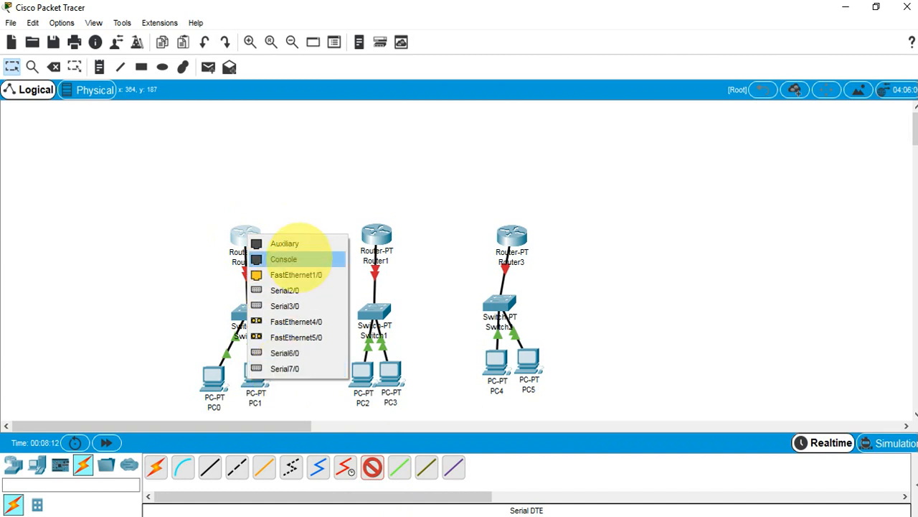
left_click(289, 290)
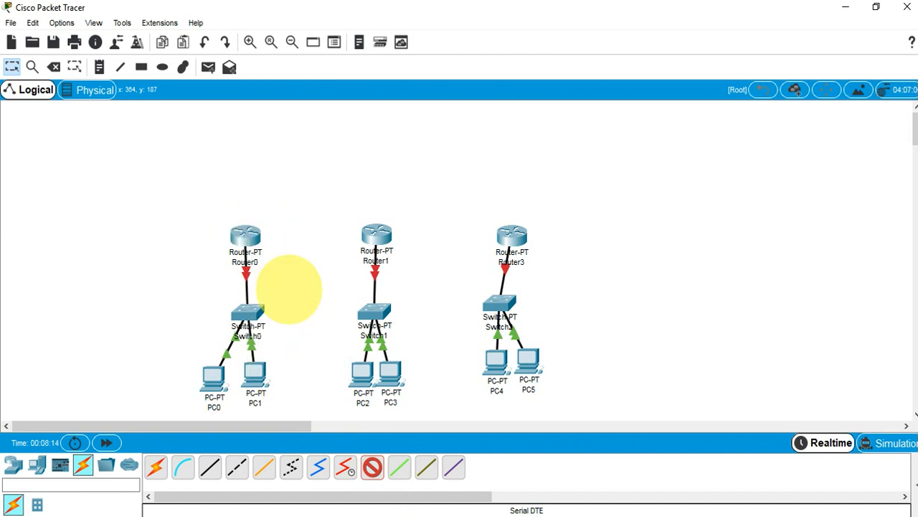
left_click(375, 234)
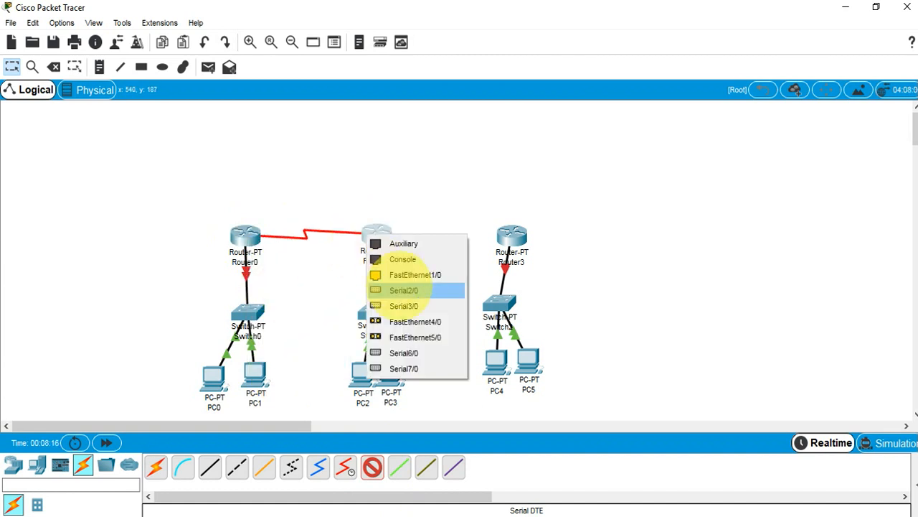
left_click(402, 290)
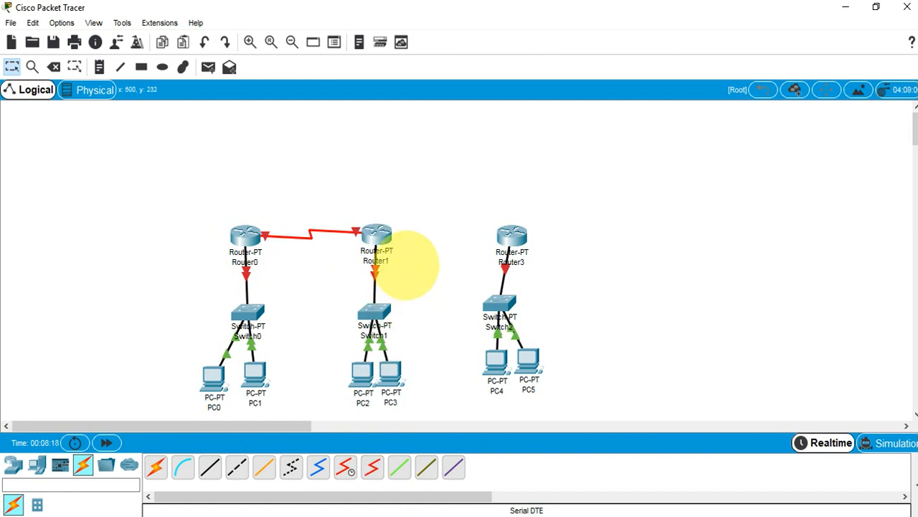
Connect Router1's Serial3/0 port to Router3's Serial2/0 port with a Serial DTE cable
left_click(367, 472)
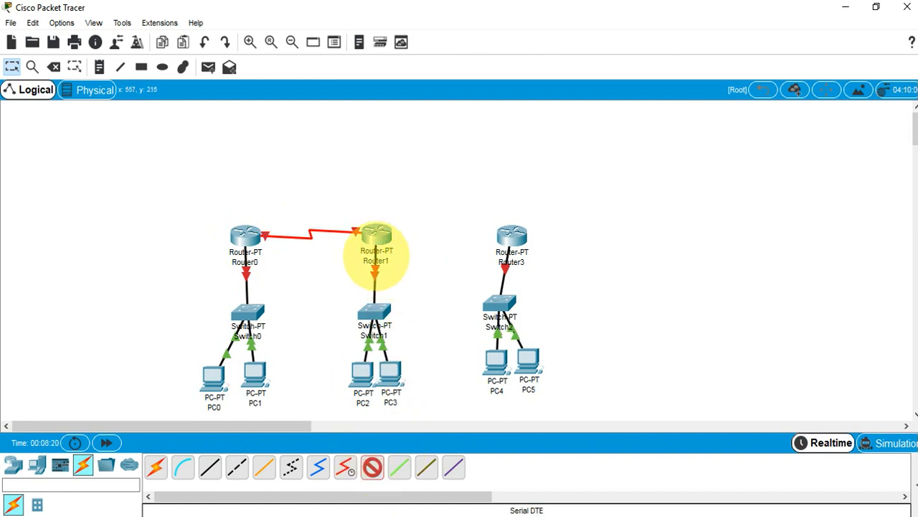
left_click(377, 230)
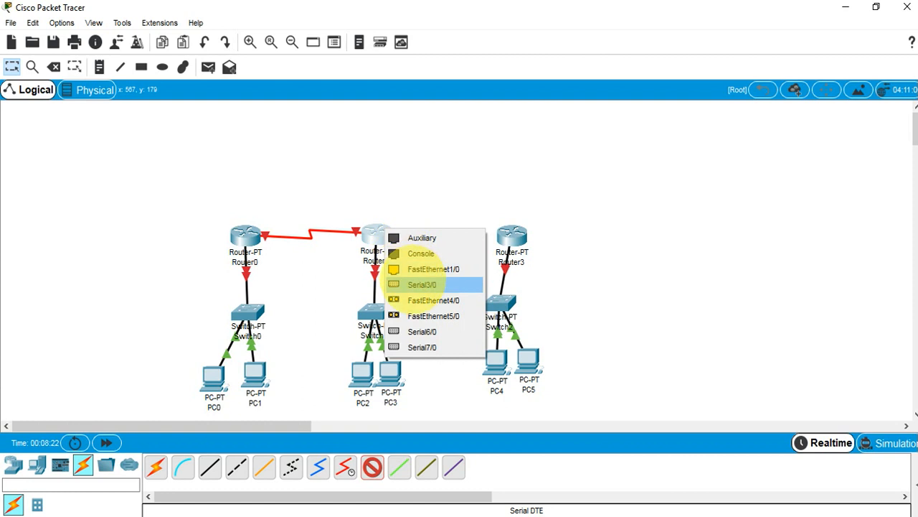
left_click(410, 284)
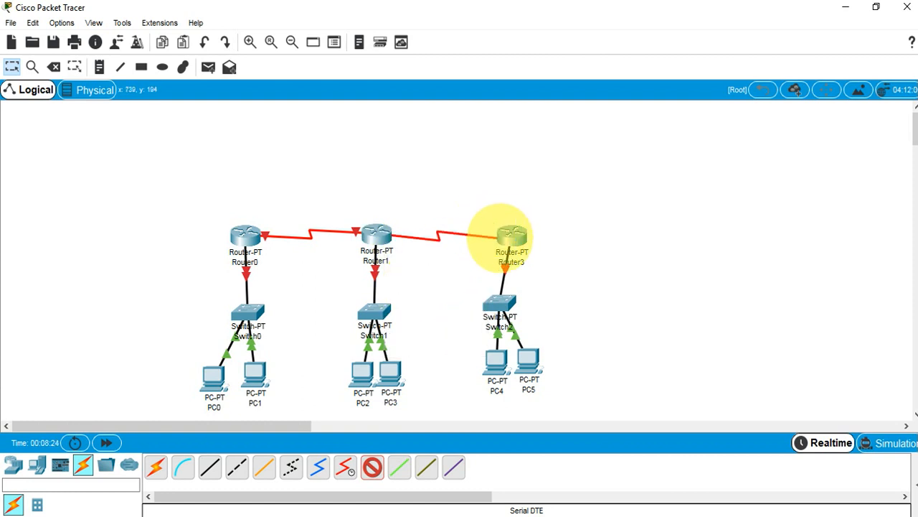
left_click(503, 239)
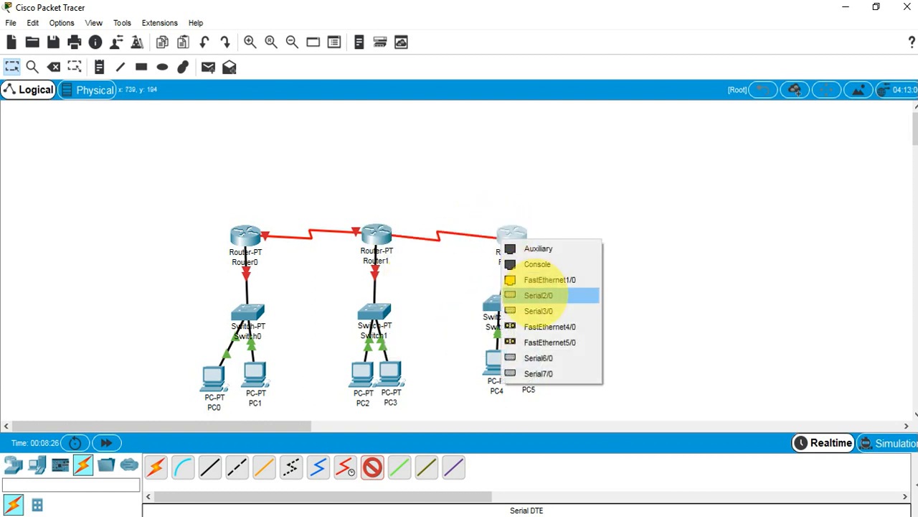
left_click(539, 295)
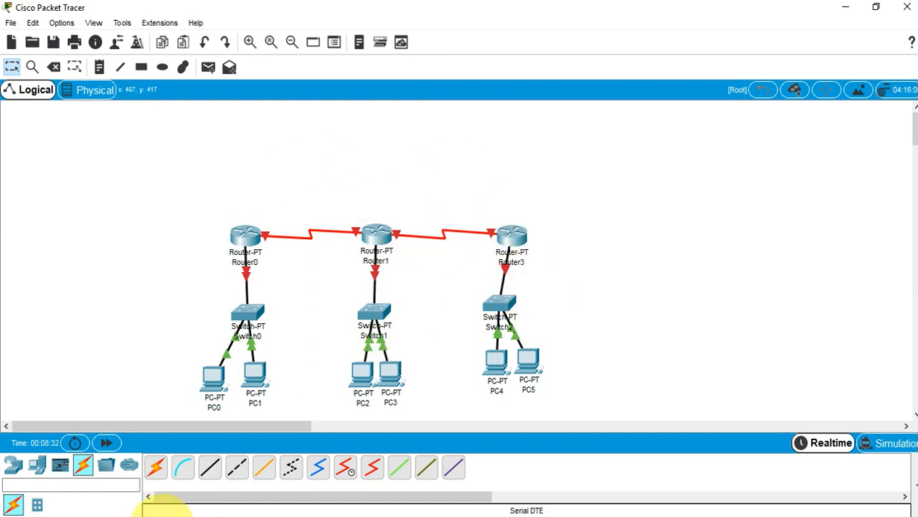
left_click(147, 516)
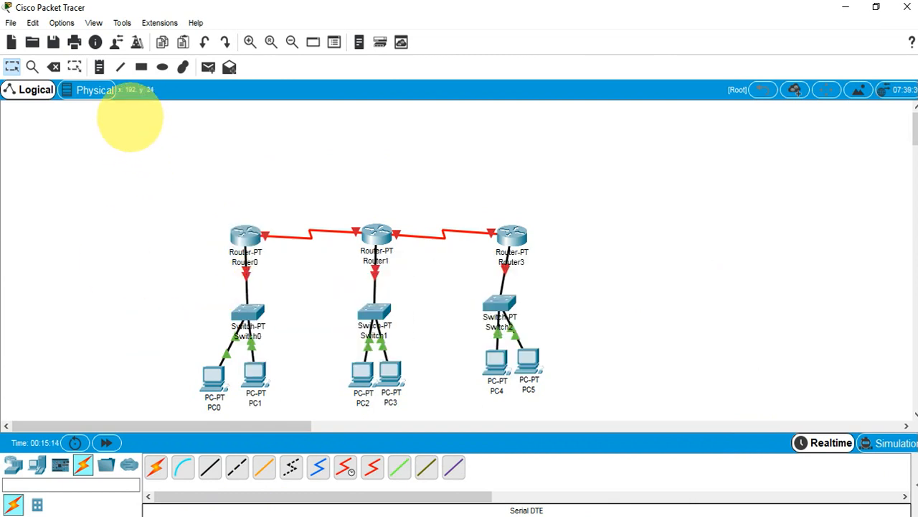
Place notes beside the three switch networks reading q10.0.0.0/8 for Switch0, 20.0.0.0/8 for Switch1 and 30.0.0.0/8 for Switch2
left_click(99, 66)
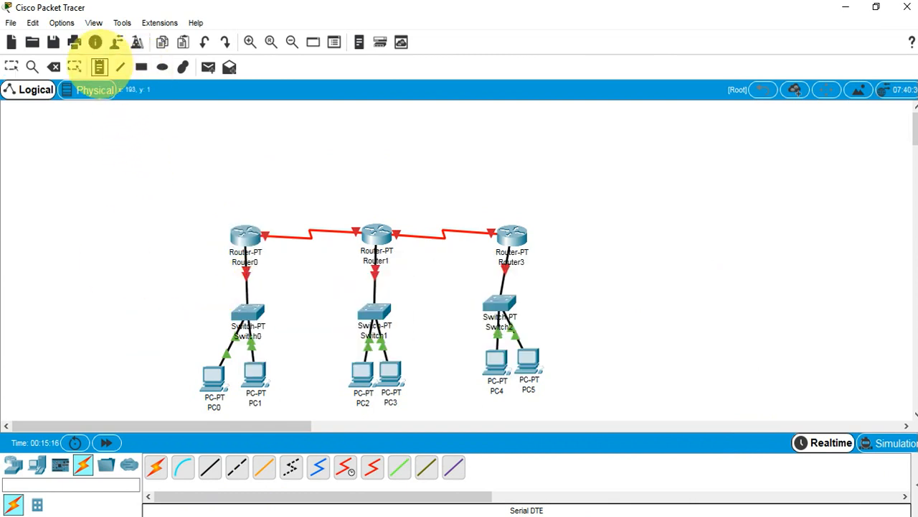
left_click(279, 214)
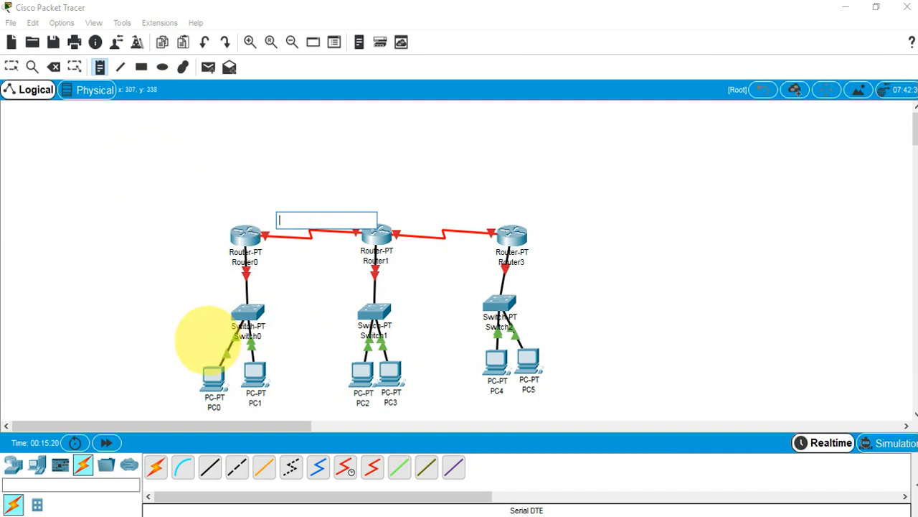
left_click(173, 340)
type("q10.0.0.0/8")
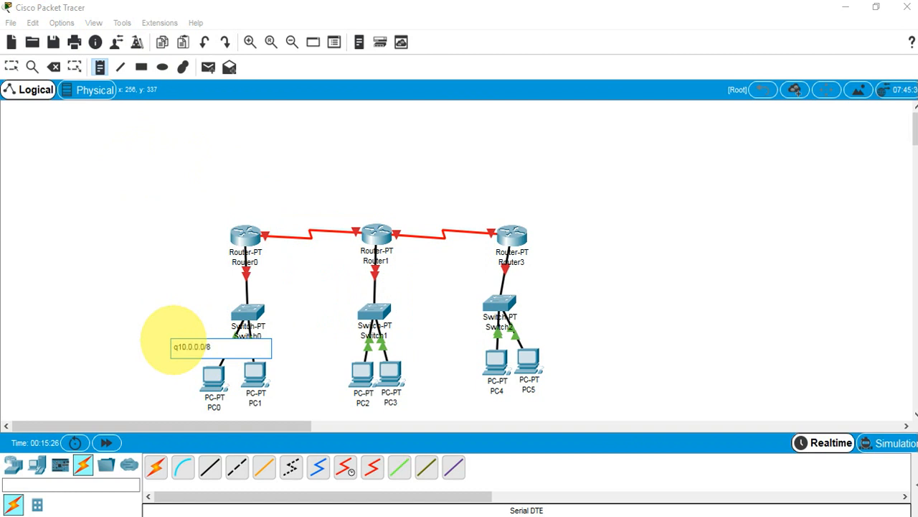
left_click(392, 339)
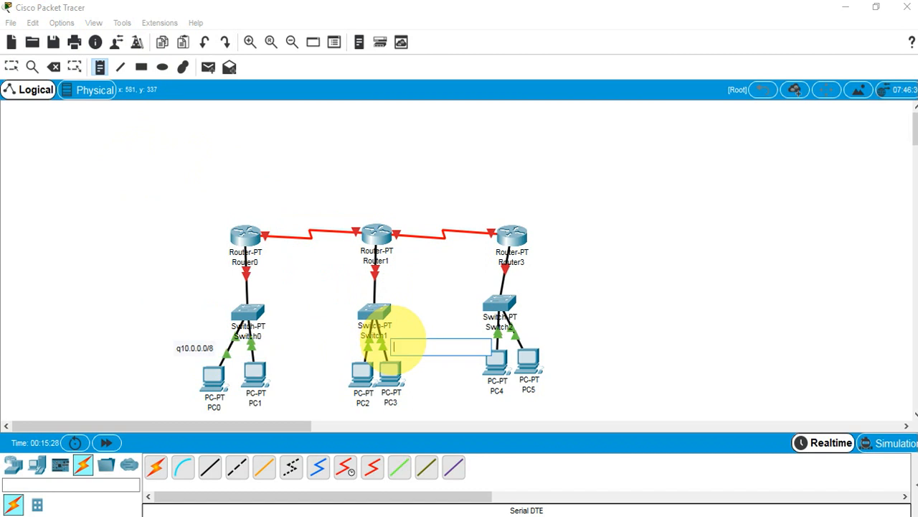
type("20.0.0.0/8")
left_click(543, 338)
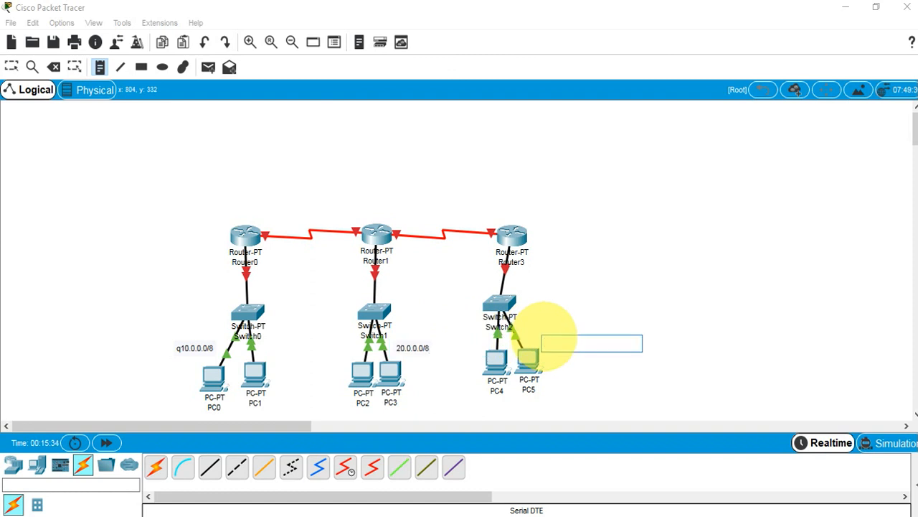
type("30.0.0.0/8")
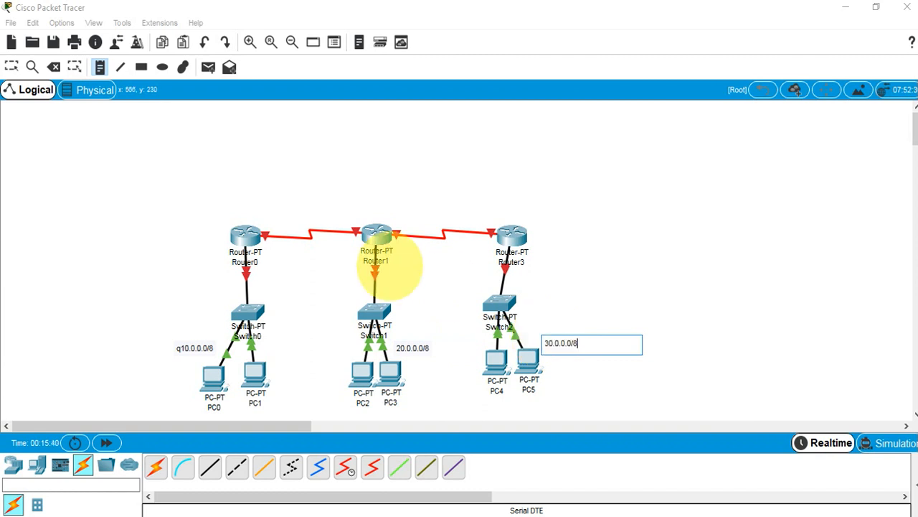
Label the Router0–Router1 serial link with a 40.0.0.0/8 note and the Router1–Router3 link with a 50.0.0.0/8 note
left_click(294, 216)
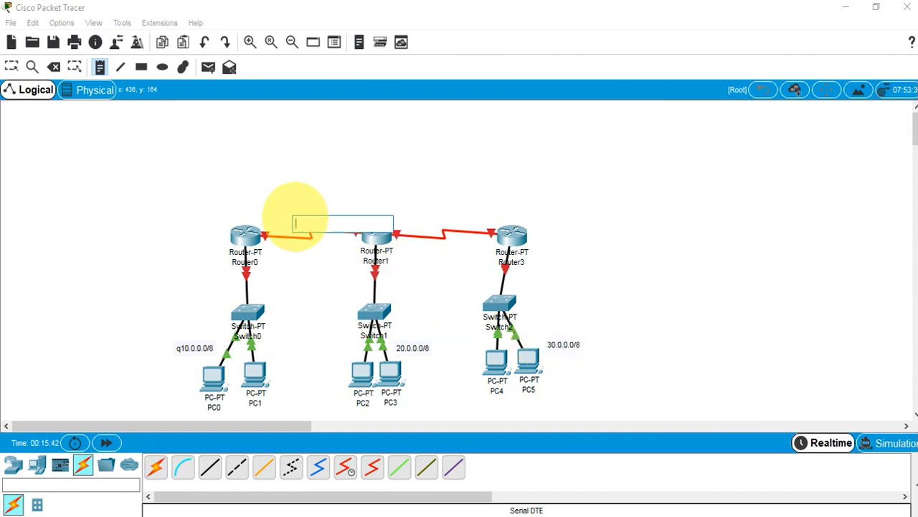
type("40.0.0.0/8")
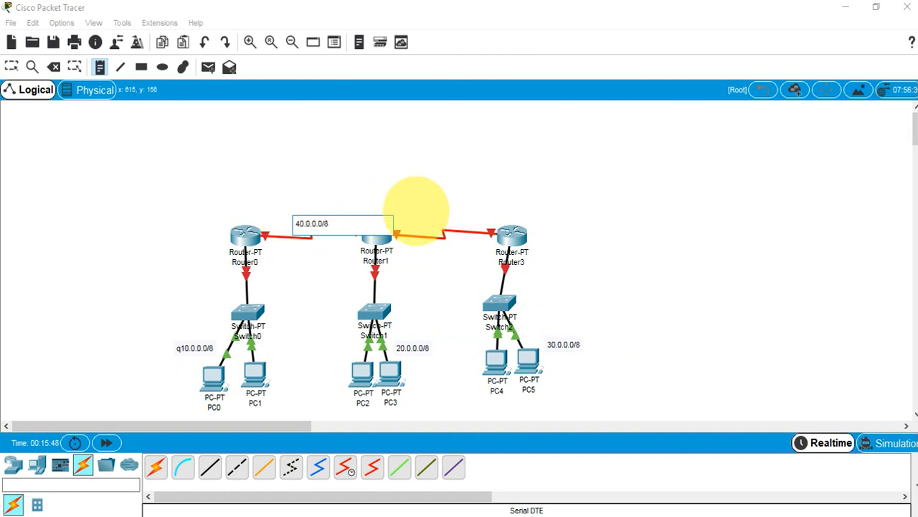
left_click(423, 215)
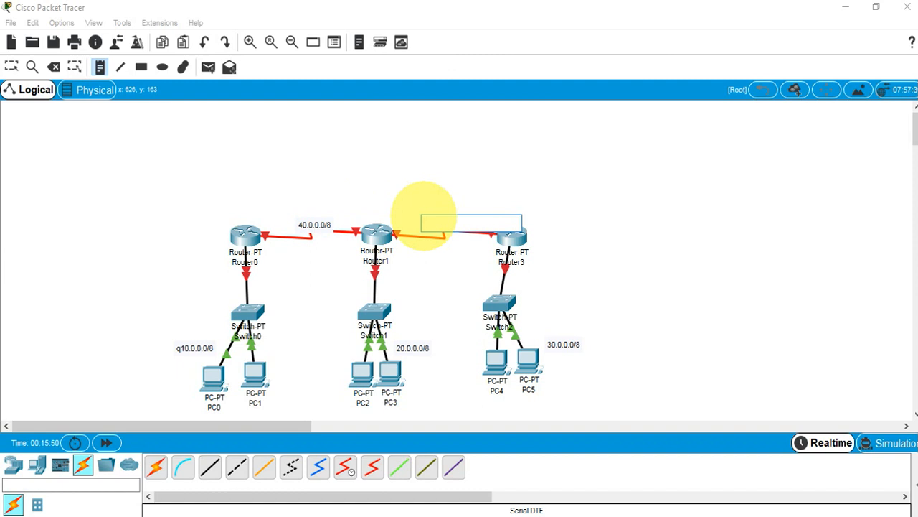
type("50.0.0.0/8")
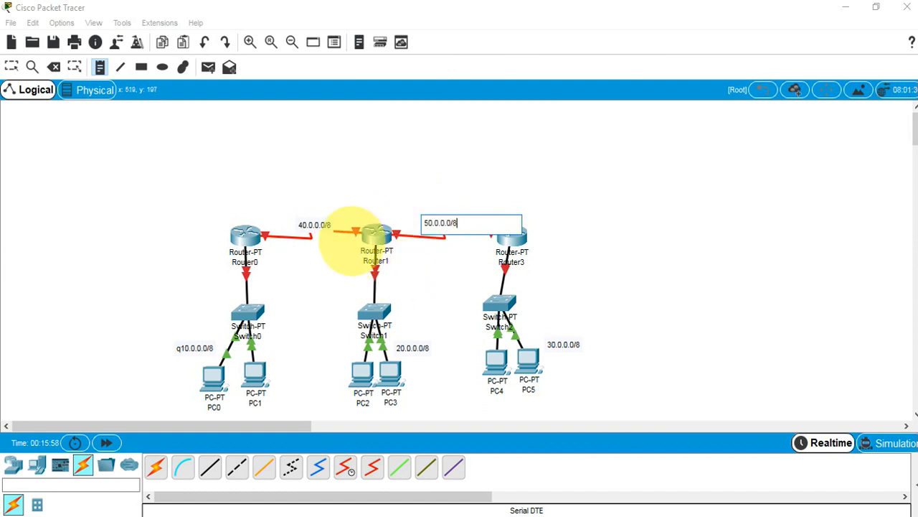
Move the 40.0.0.0/8 and 50.0.0.0/8 notes clear above their serial links and align Switch2 under Router3
left_click(11, 66)
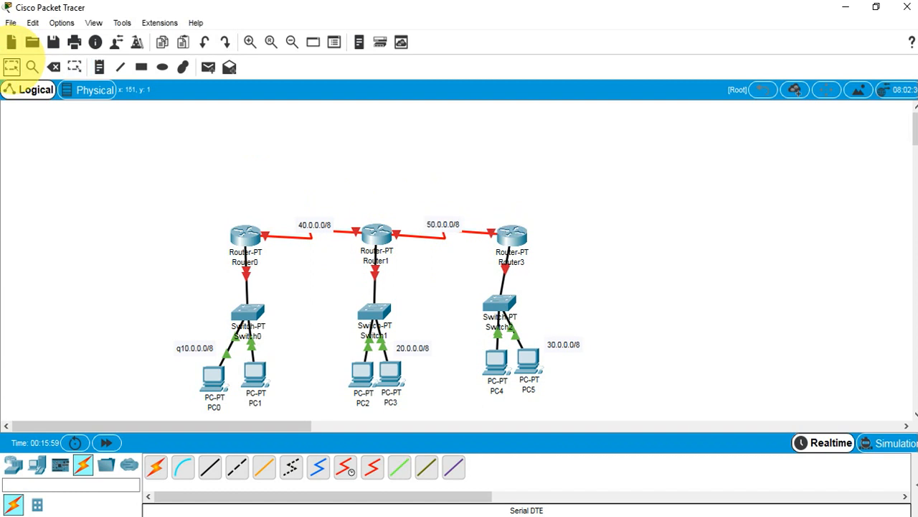
left_click_drag(313, 224, 293, 214)
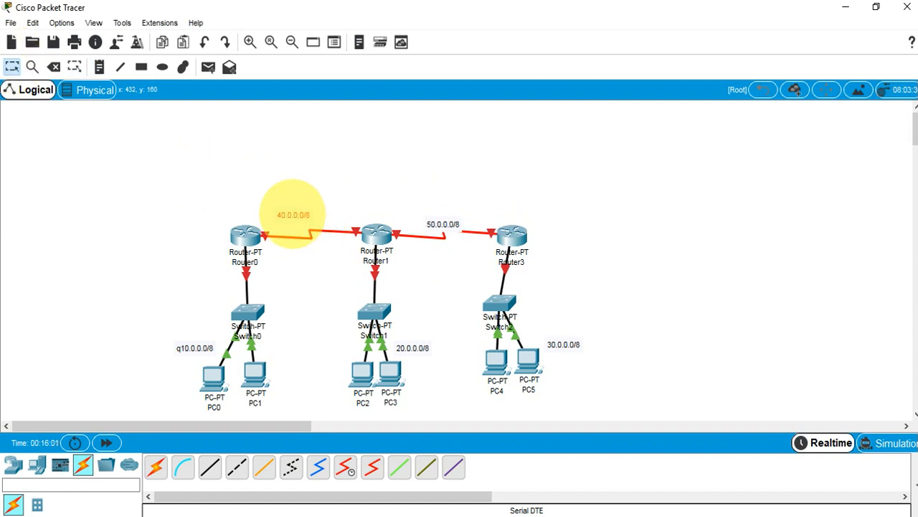
left_click_drag(449, 221, 445, 213)
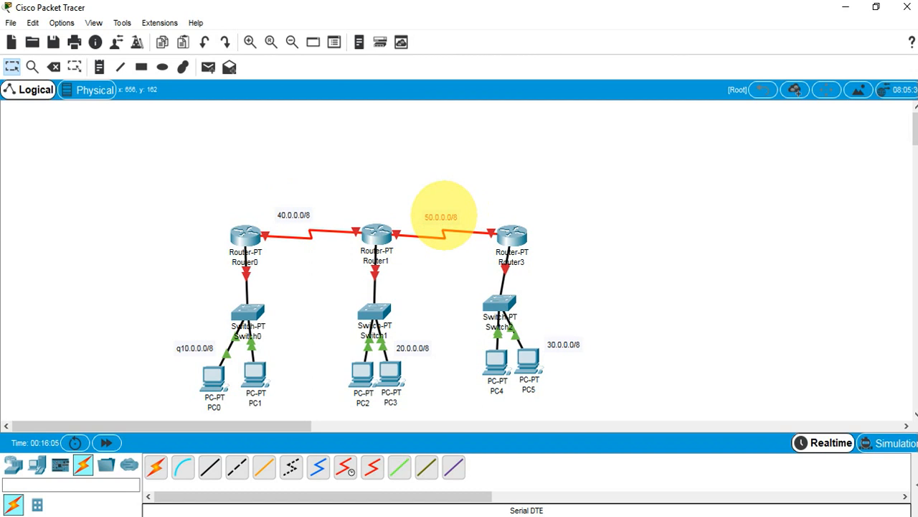
left_click_drag(505, 305, 514, 301)
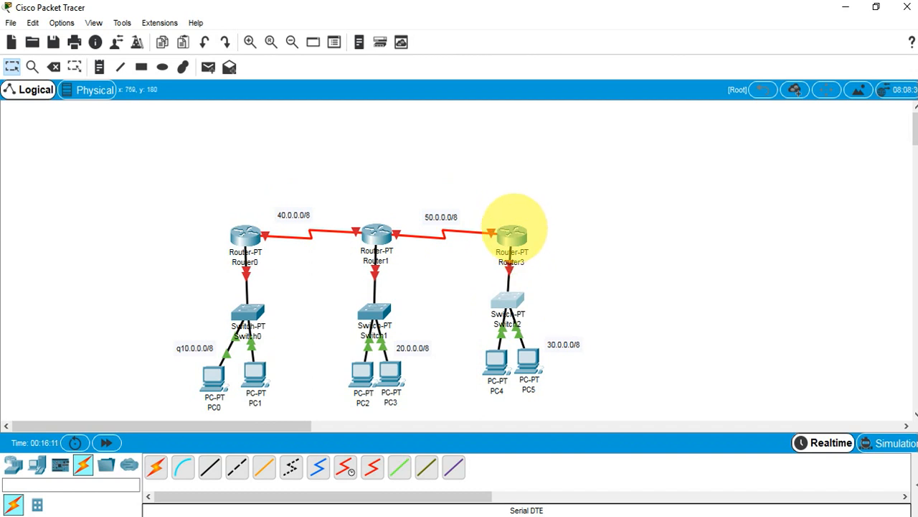
Turn on Router0's FastEthernet0/0 port and assign it IP address 10.10.10.252 with subnet mask 255.0.0.0
mouse_move(521, 231)
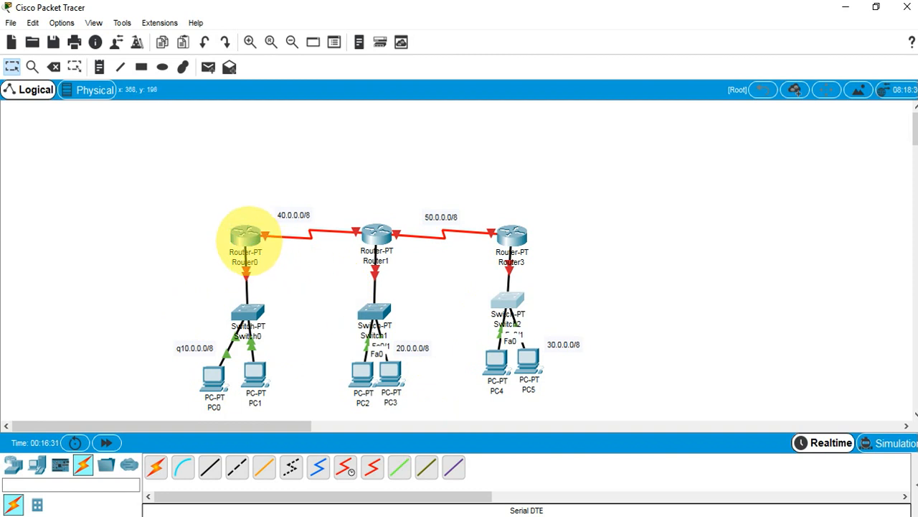
left_click(245, 235)
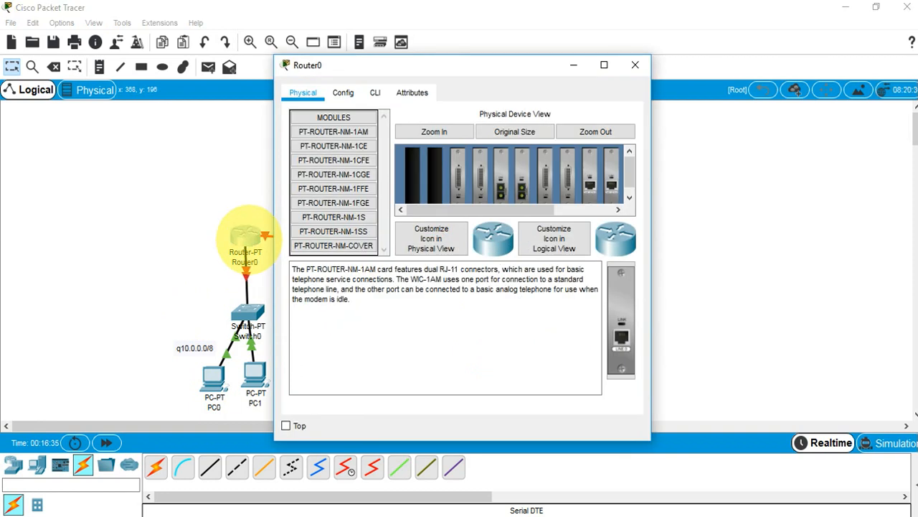
left_click_drag(375, 65, 660, 81)
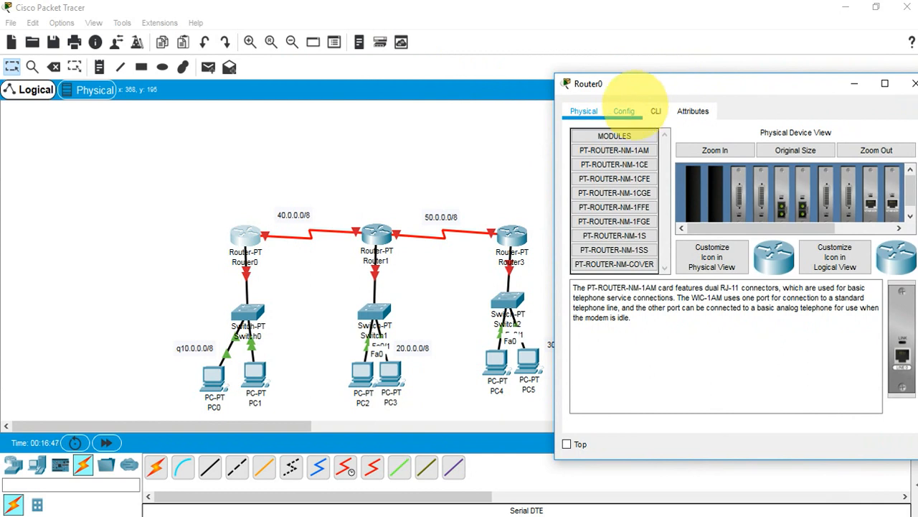
left_click(623, 111)
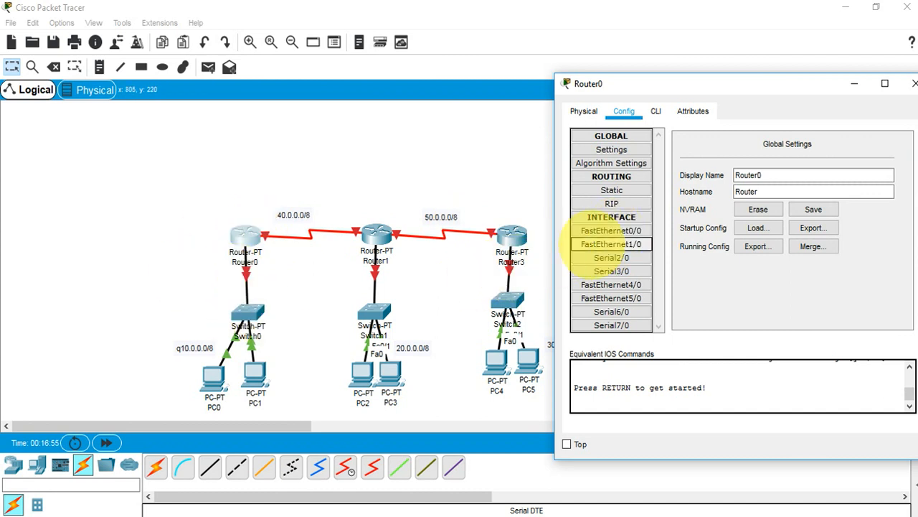
left_click(603, 231)
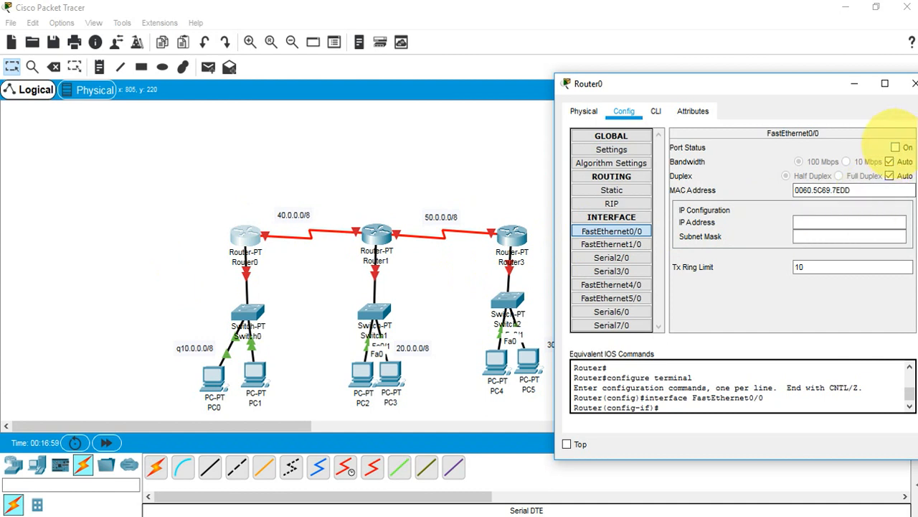
left_click(896, 147)
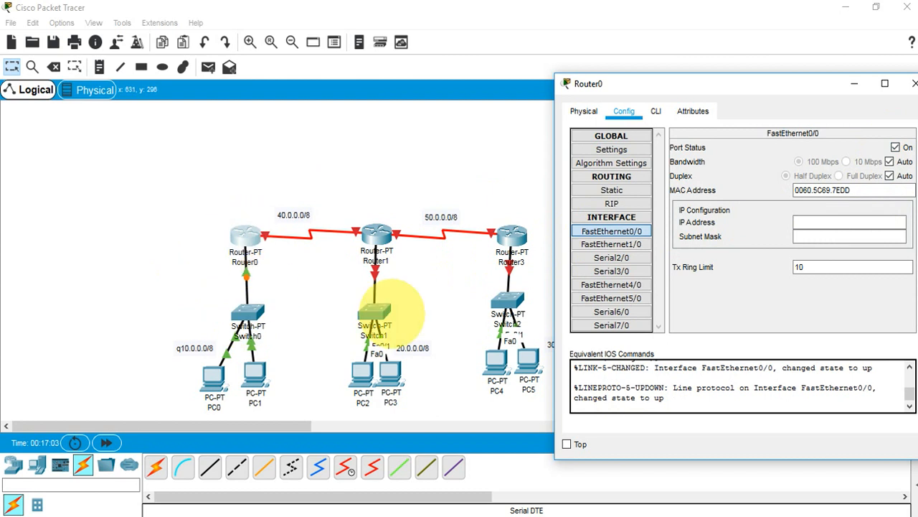
left_click(813, 223)
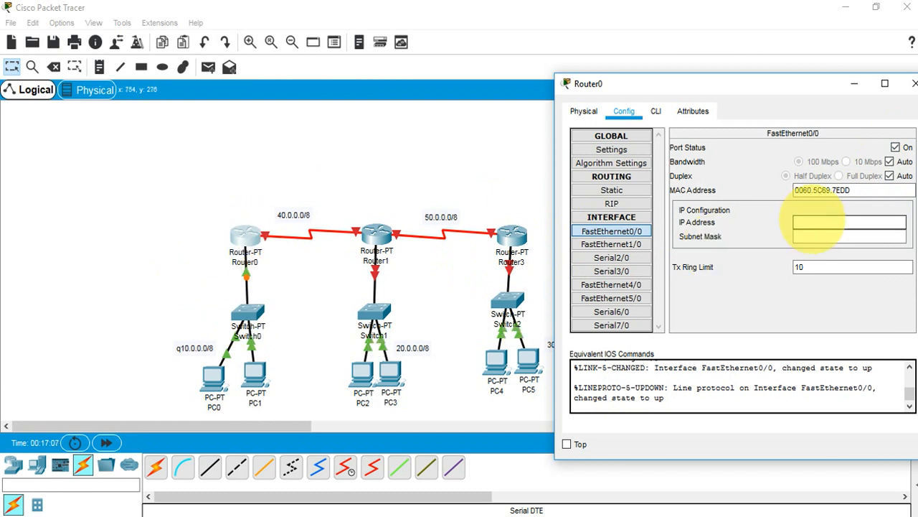
type("10.10.10.252")
key("Tab")
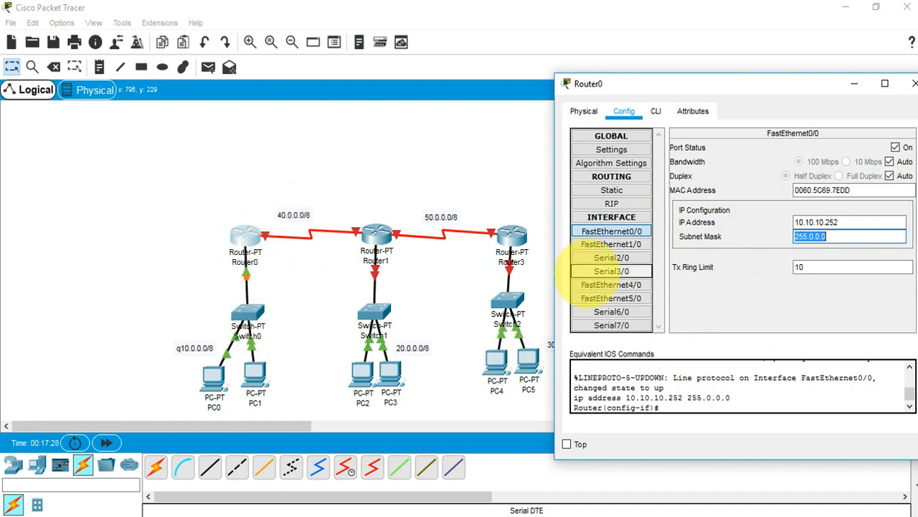
Turn on Router0's Serial2/0 port and assign it IP address 40.40.40.1 with subnet mask 255.0.0.0
left_click(596, 258)
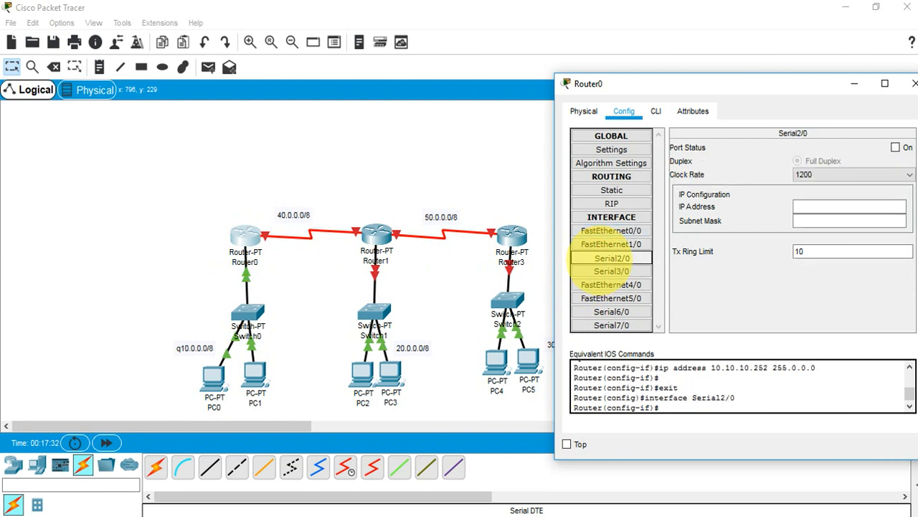
left_click(895, 147)
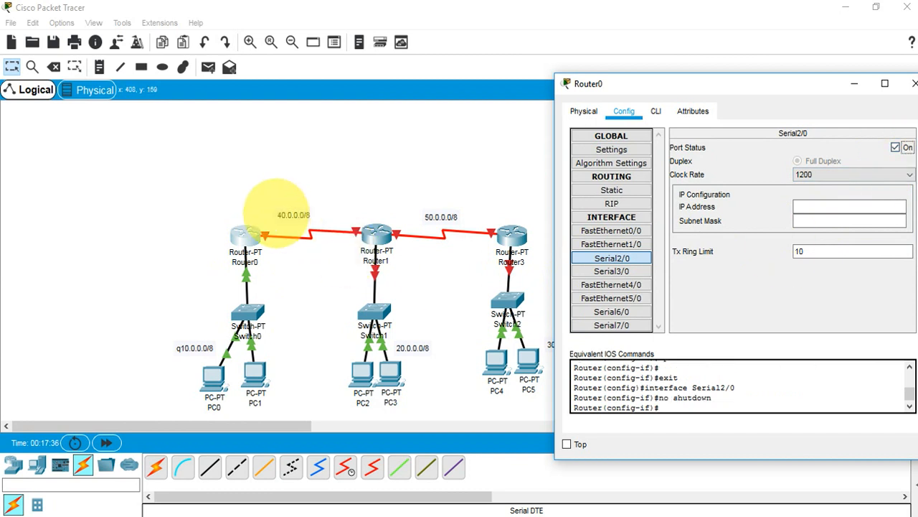
left_click(817, 207)
type("40.40.40.1")
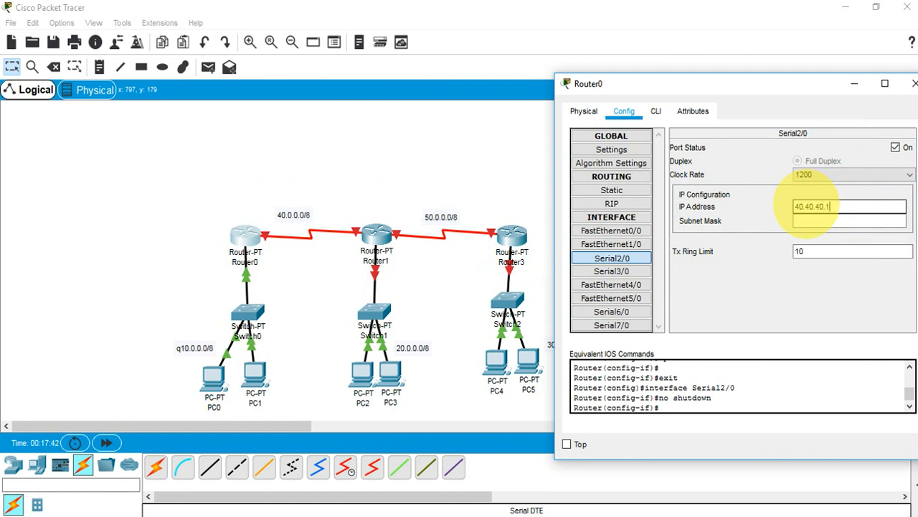
key("Tab")
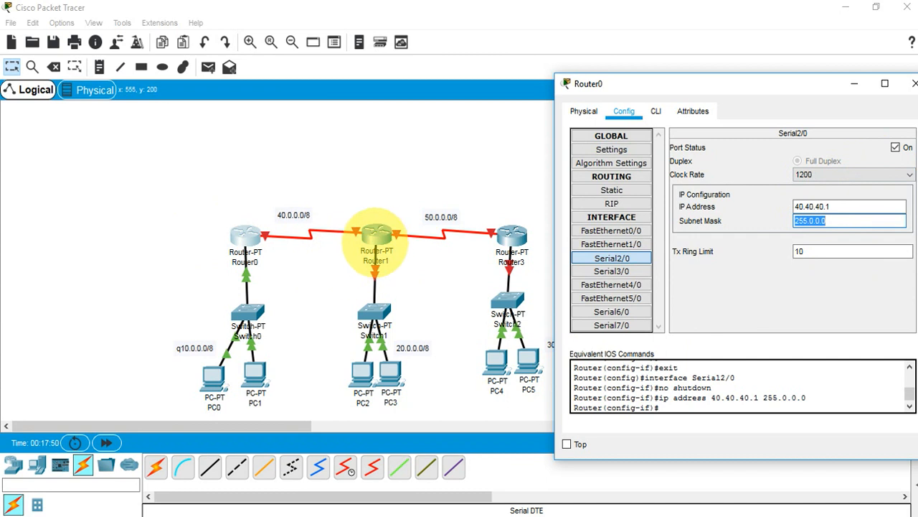
Turn on Router1's FastEthernet0/0 port and assign it IP address 20.20.20.252 with subnet mask 255.0.0.0
left_click(376, 237)
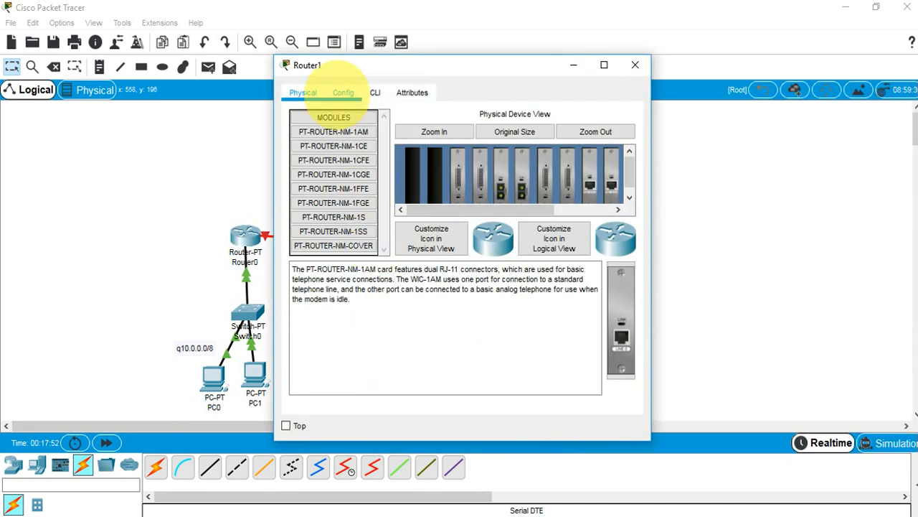
left_click(343, 92)
left_click_drag(386, 65, 655, 97)
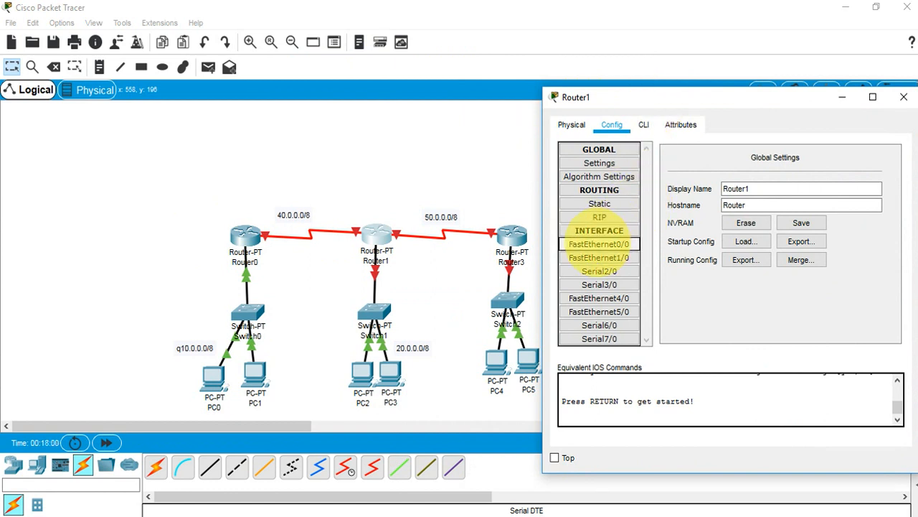
left_click(599, 244)
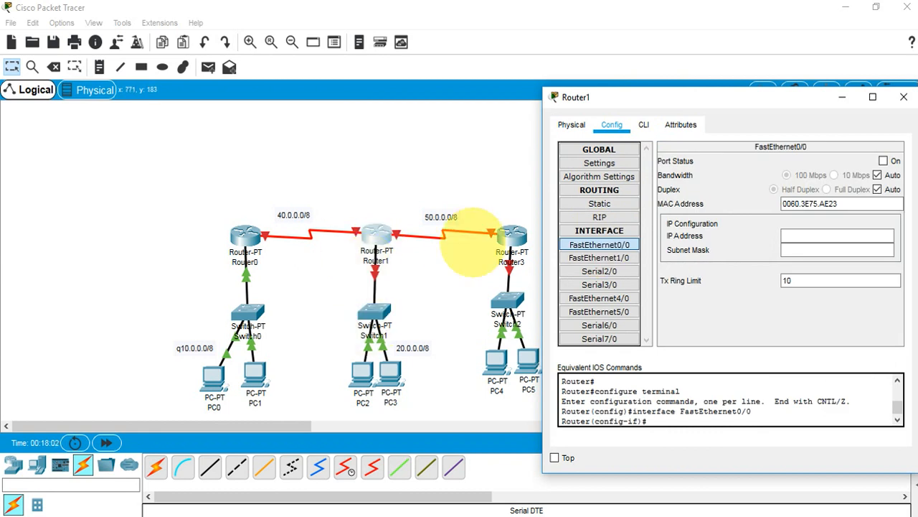
left_click(883, 161)
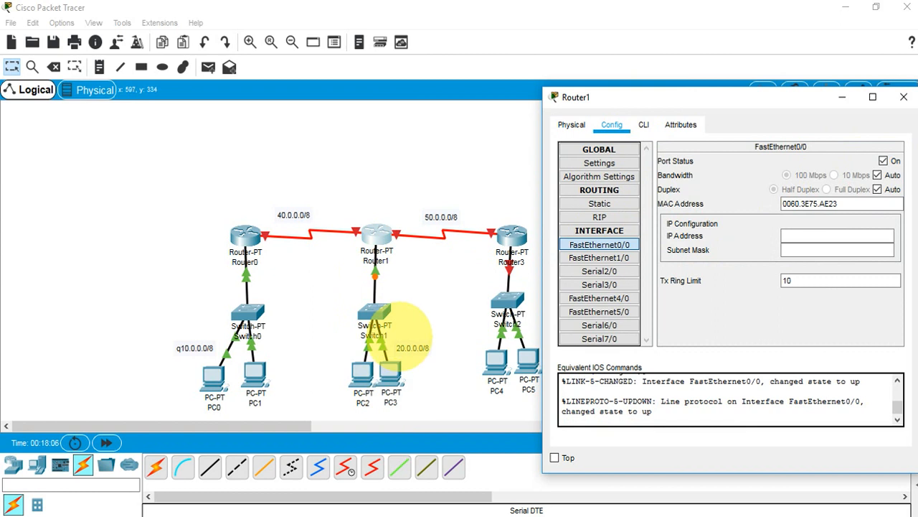
left_click(789, 236)
type("20")
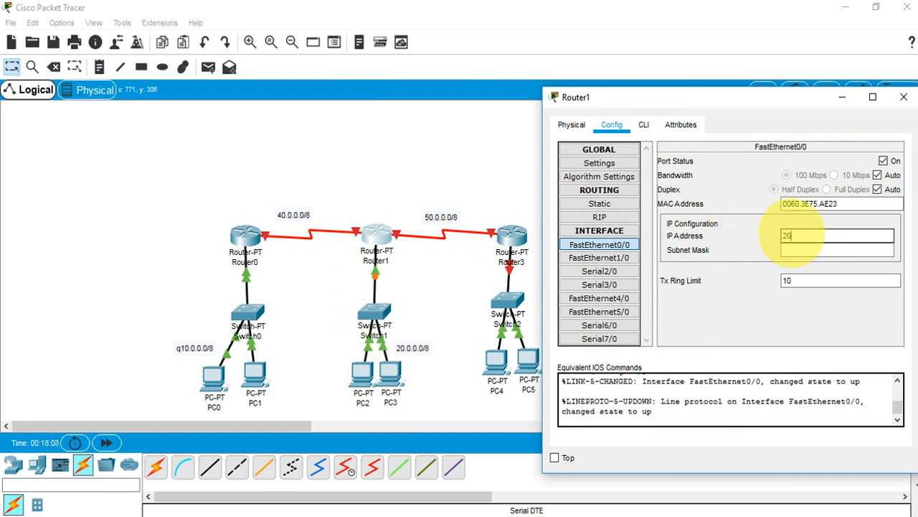
type(".20.20.252")
left_click(801, 249)
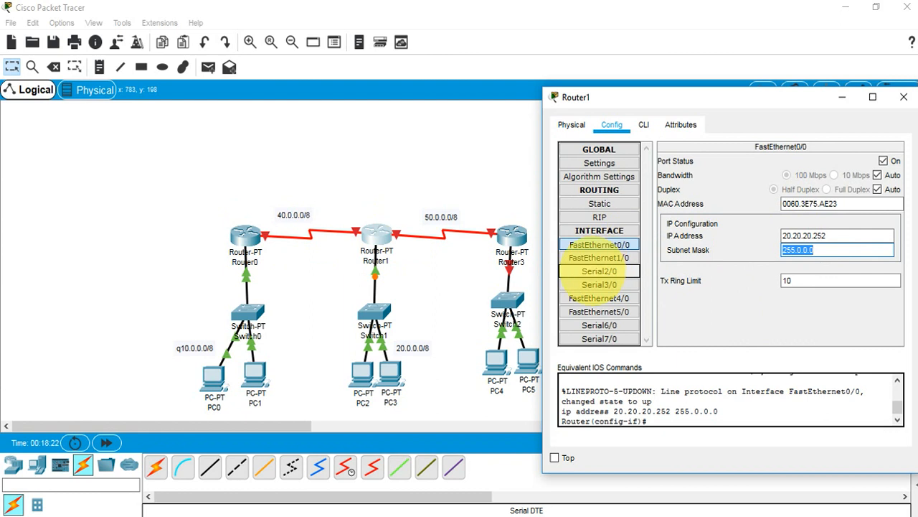
Assign Router1's Serial2/0 port IP address 40.40.40.2 with subnet mask 255.0.0.0 and turn the port on
left_click(600, 271)
left_click(803, 219)
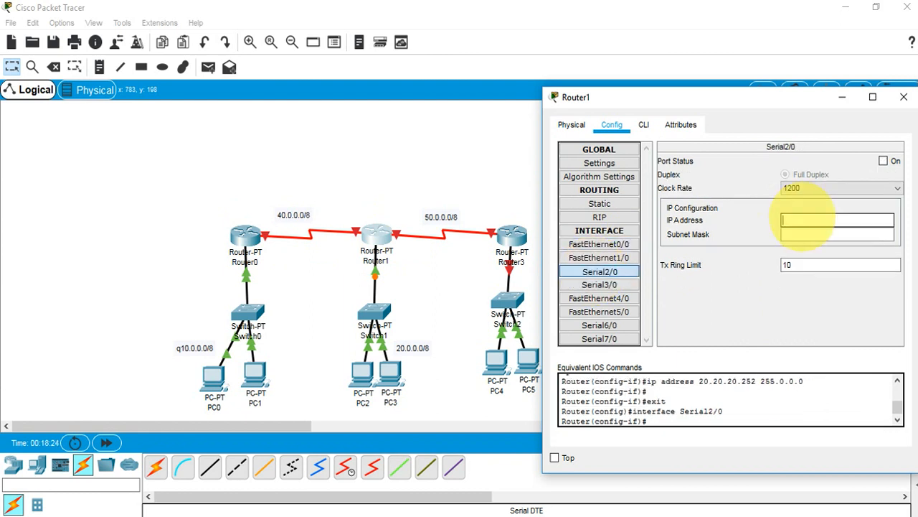
type("40.40.40.2")
key("Tab")
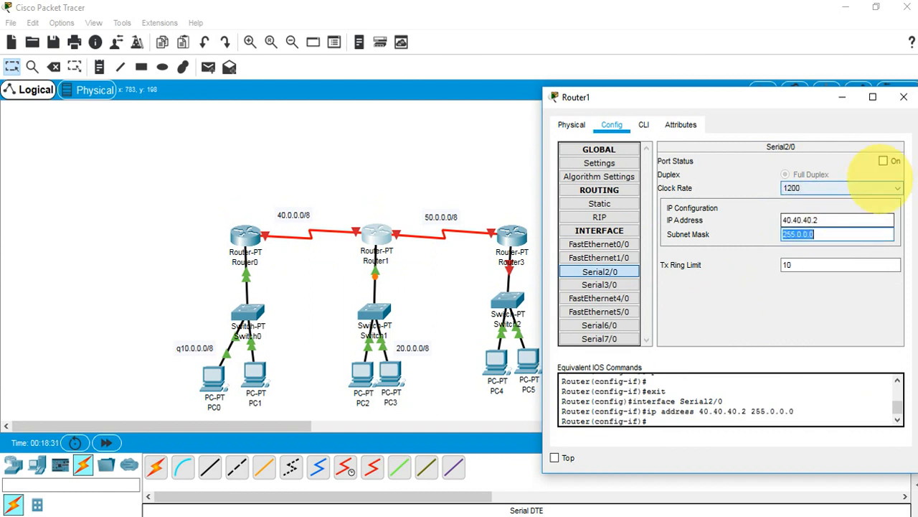
left_click(883, 161)
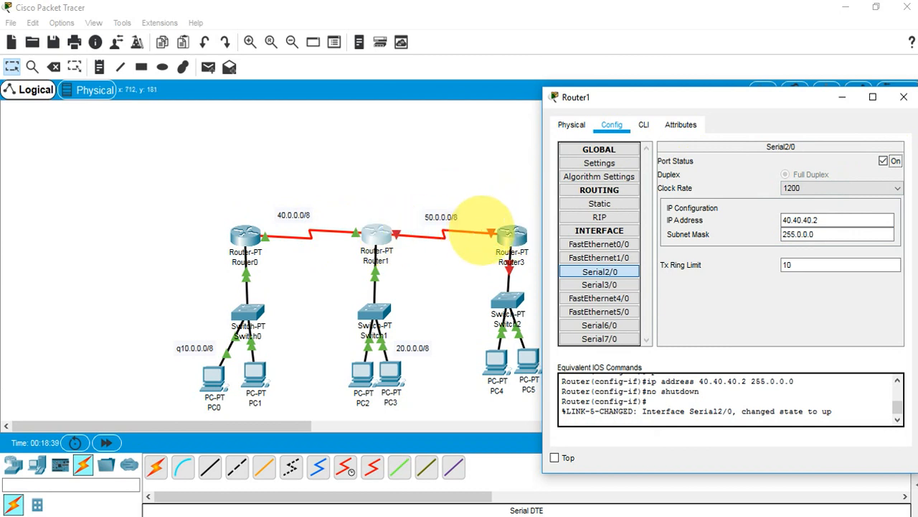
Turn on Router1's Serial3/0 port and assign it IP address 50.50.50.1 with subnet mask 255.0.0.0
left_click(600, 284)
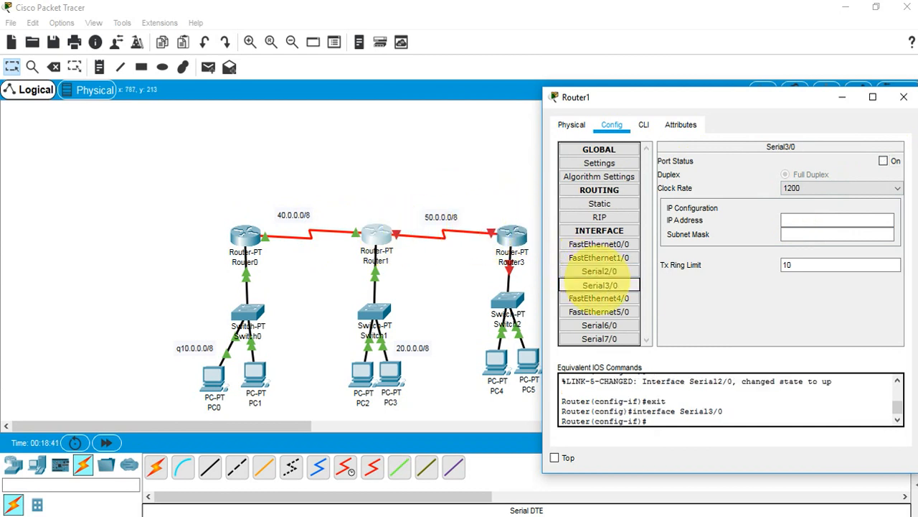
left_click(883, 160)
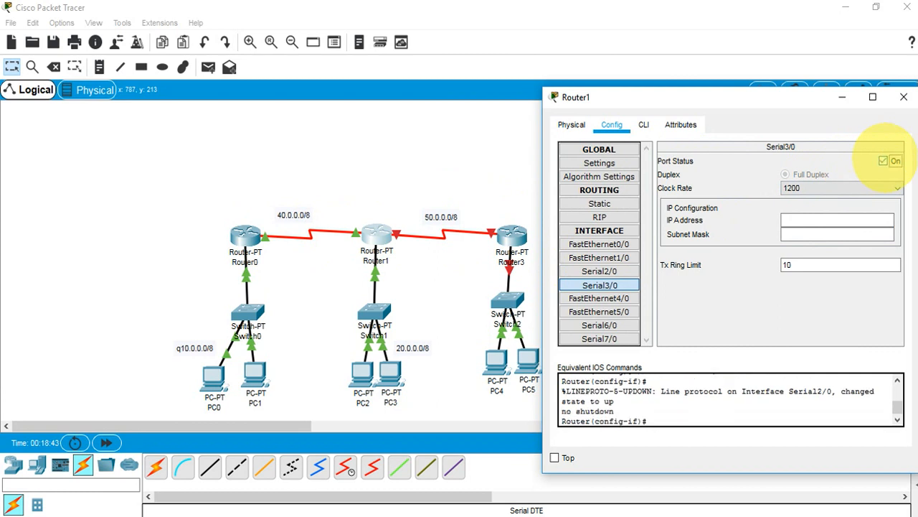
left_click(802, 220)
type("50.50.50.1")
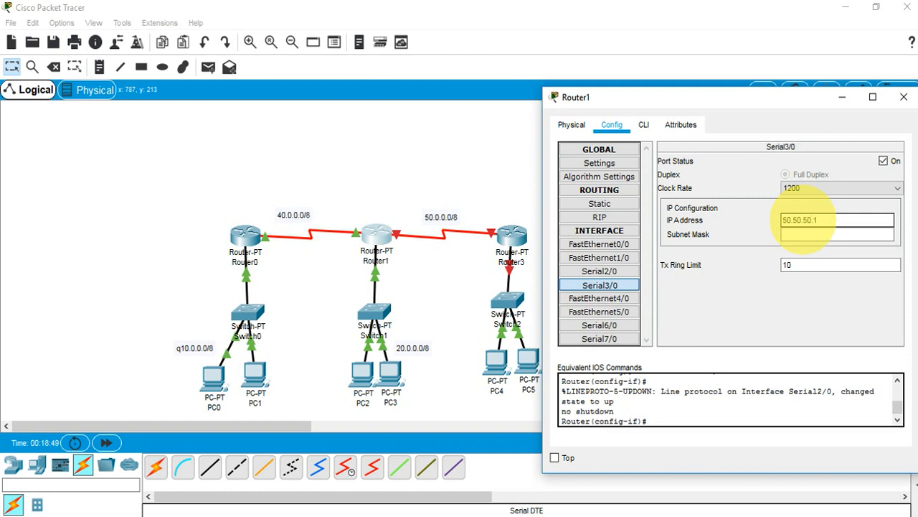
key("Tab")
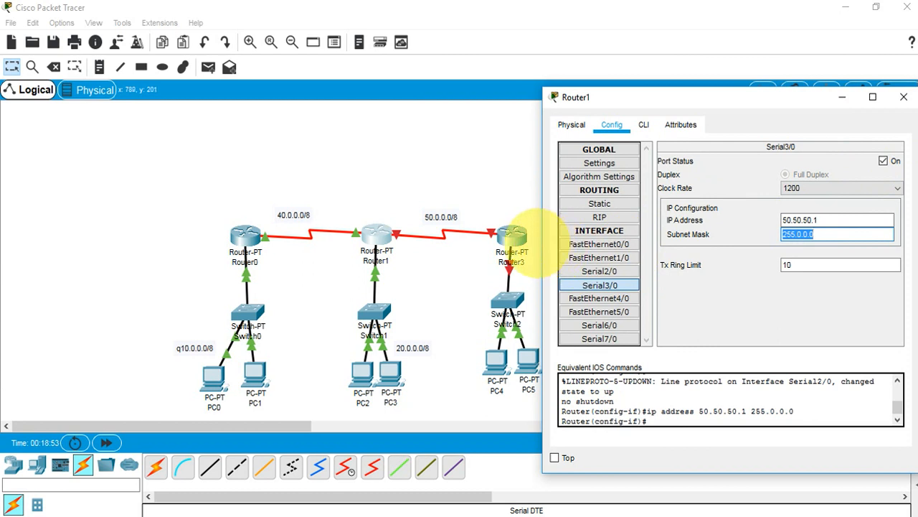
Turn on Router3's FastEthernet0/0 port and assign it IP address 30.30.30.252 with subnet mask 255.0.0.0
left_click(511, 238)
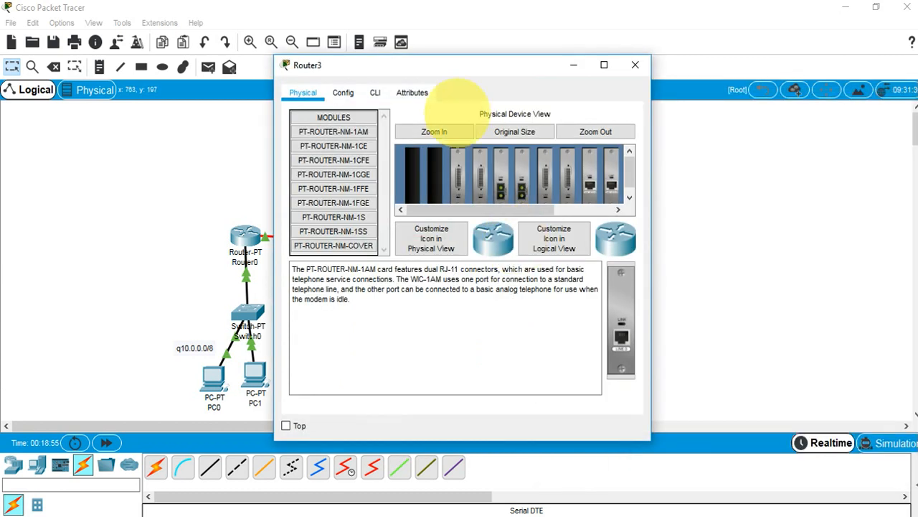
left_click_drag(452, 66, 716, 83)
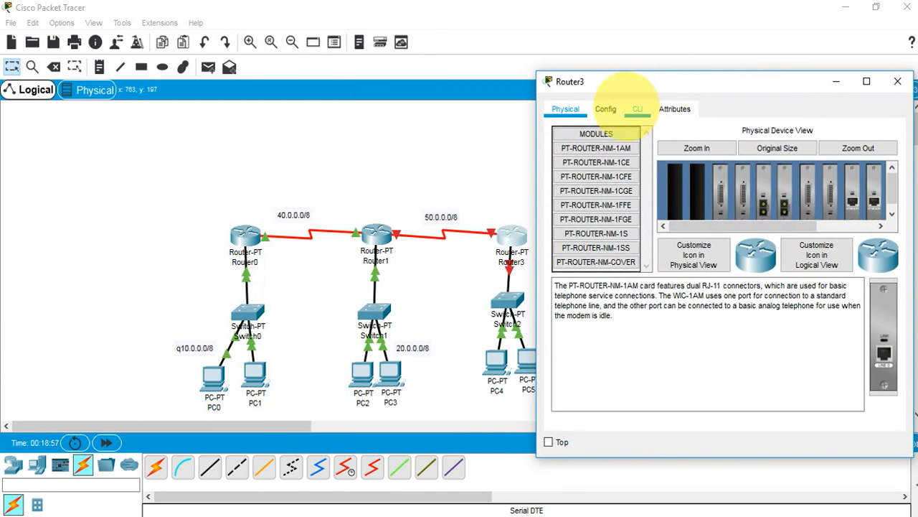
left_click(606, 109)
left_click(593, 228)
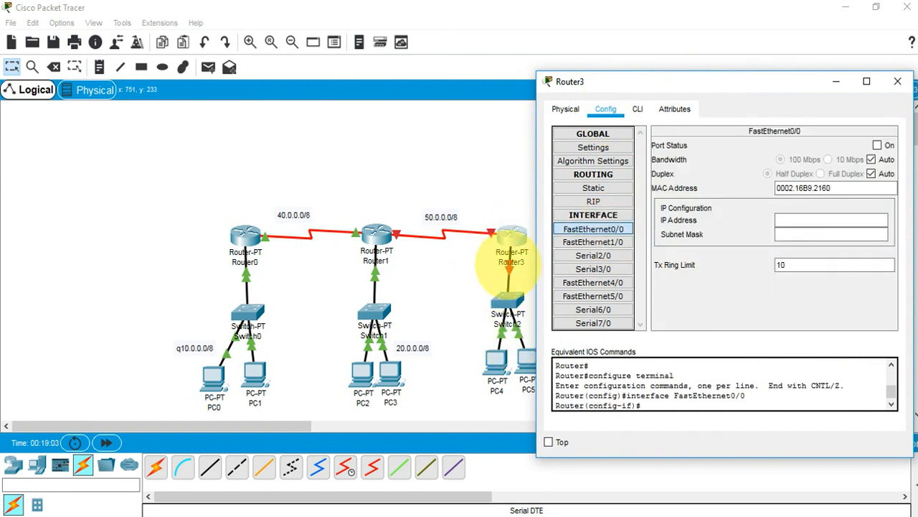
left_click(877, 144)
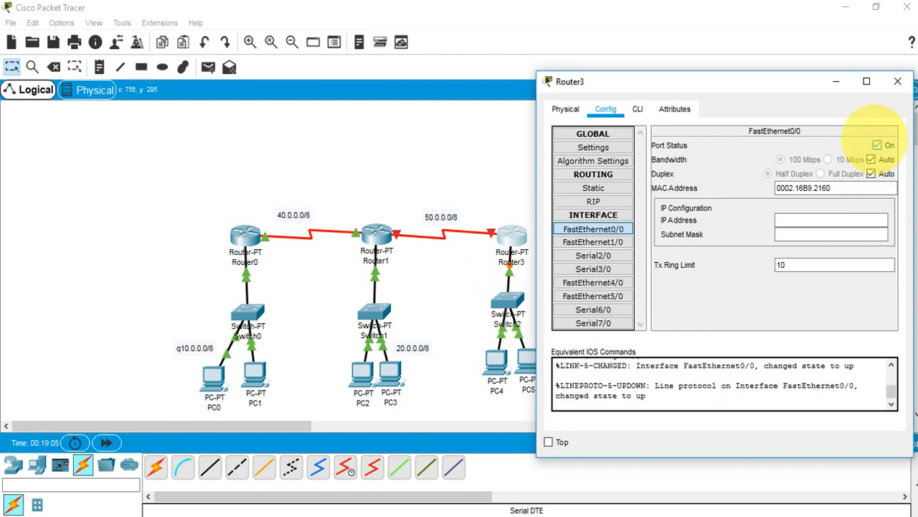
left_click(800, 221)
type("30.30.30.252")
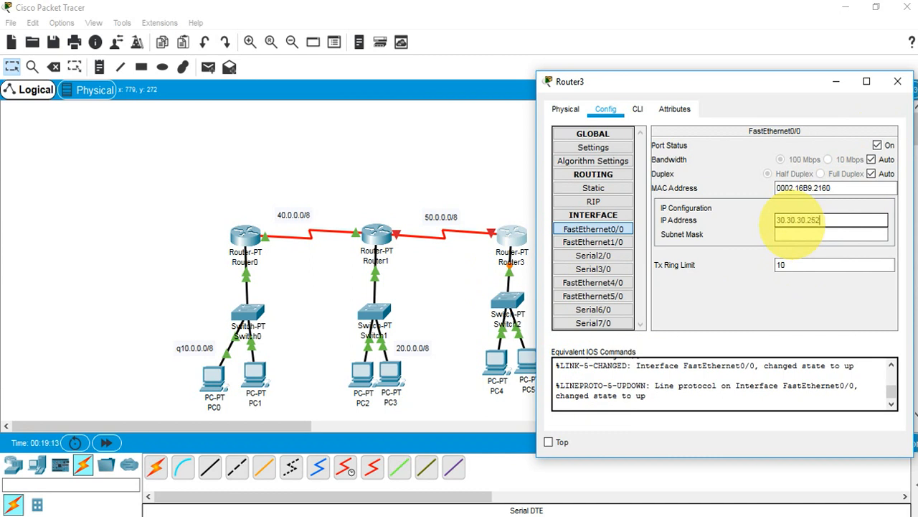
key("Tab")
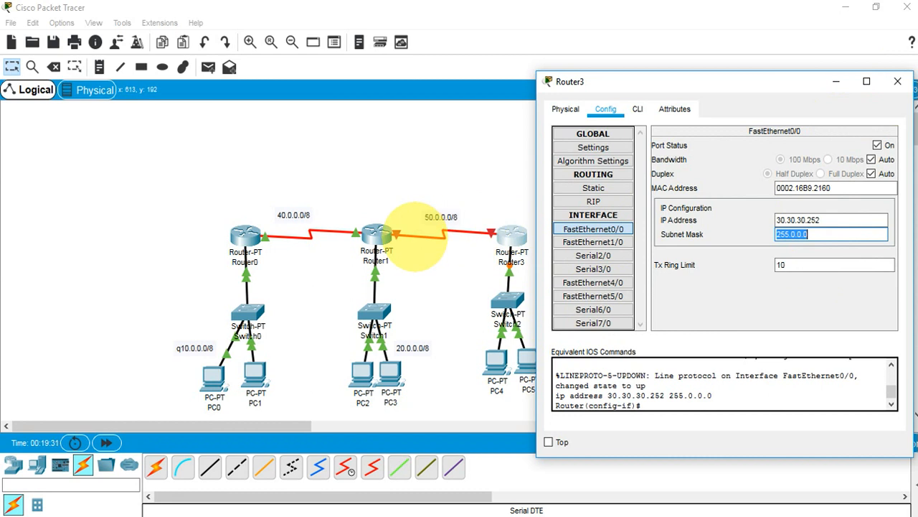
Turn on Router3's Serial2/0 port and assign it IP address 50.50.50.2 with subnet mask 255.0.0.0
left_click(585, 255)
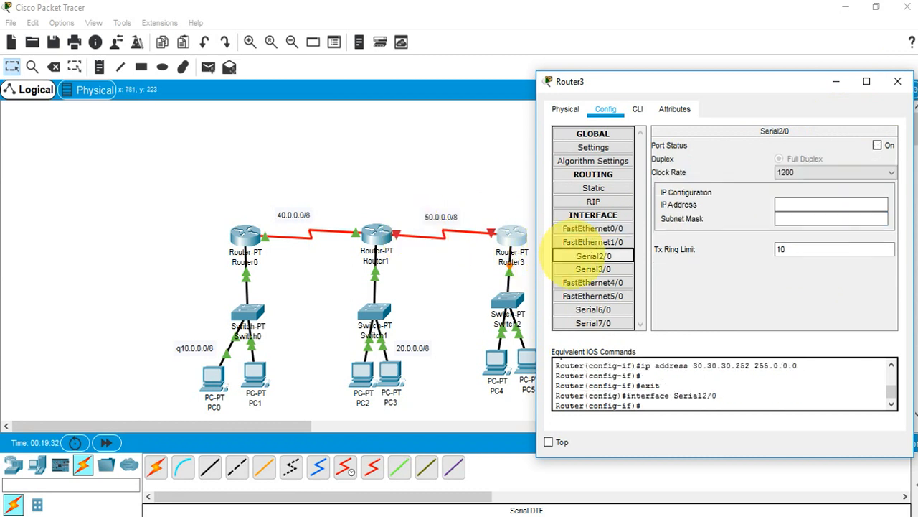
left_click(877, 145)
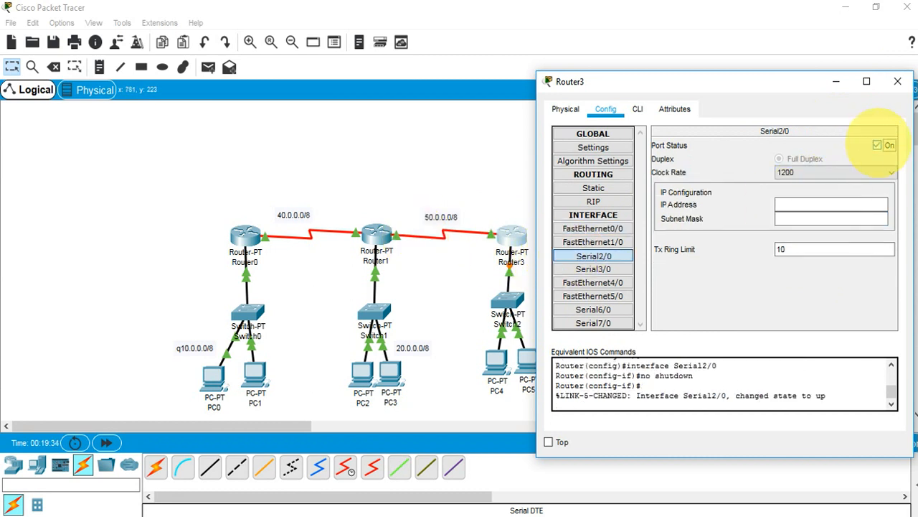
left_click(797, 204)
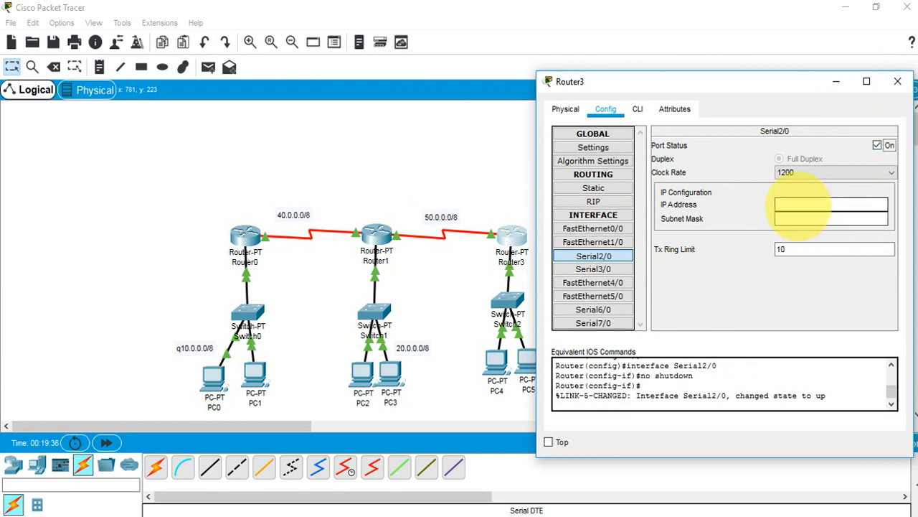
type("50.50.50.2")
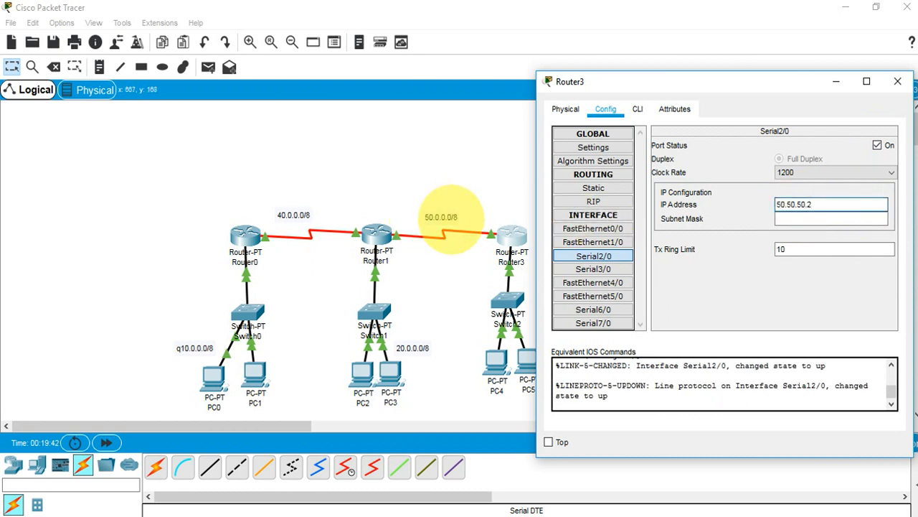
key("Tab")
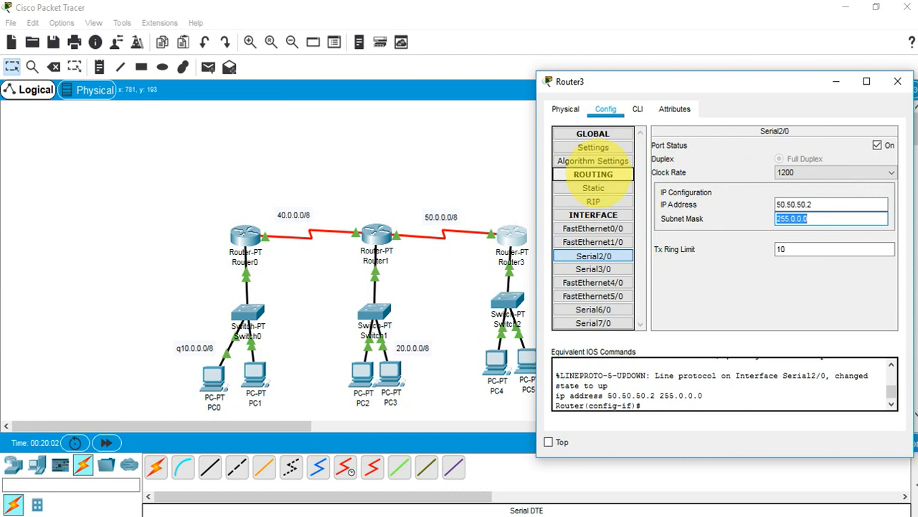
Add a static route on Router3 to network 20.0.0.0 with mask 255.0.0.0 and next hop 50.50.50.1
left_click(596, 188)
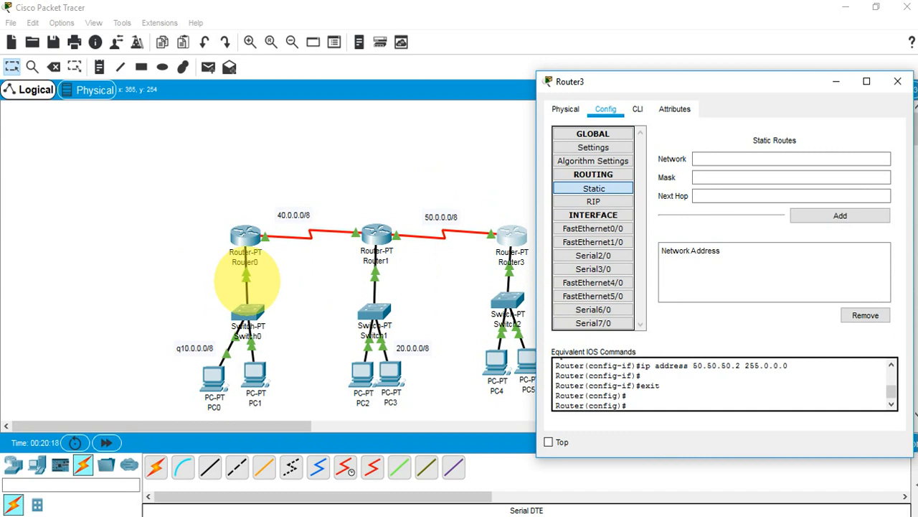
left_click(725, 159)
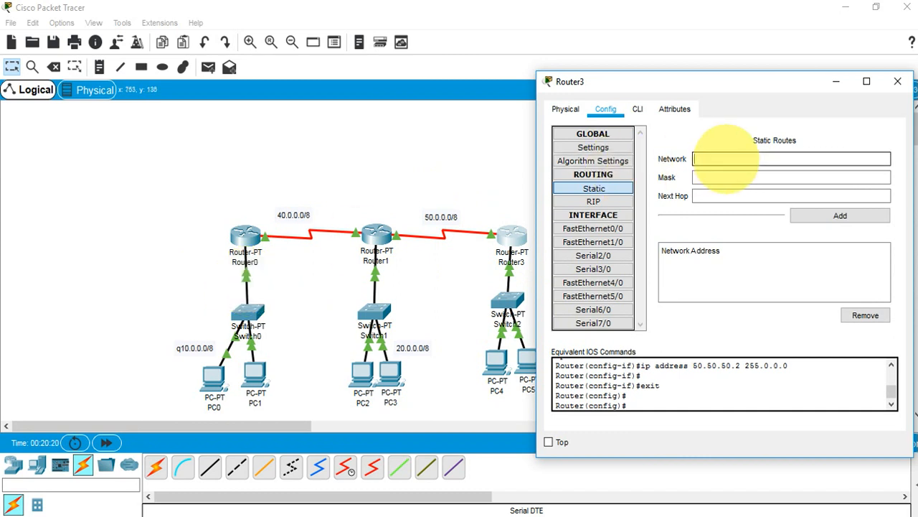
type("20.0.0.0")
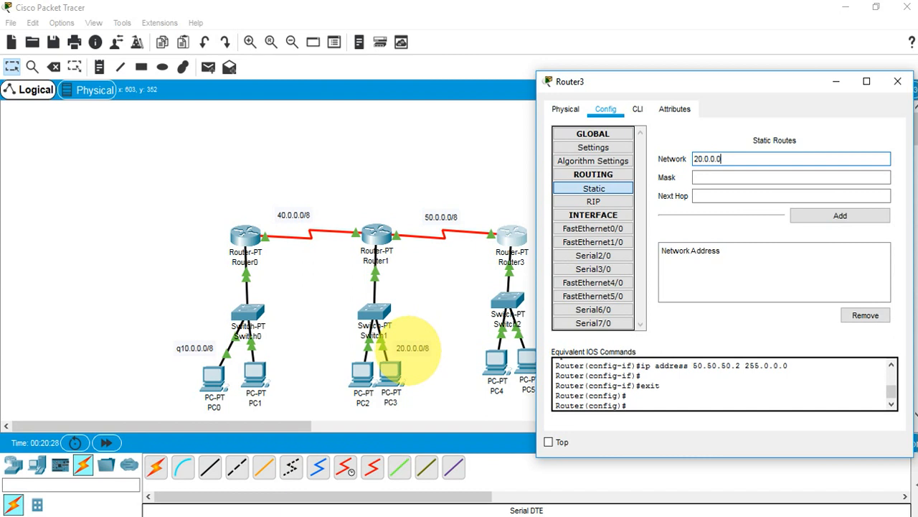
key("Tab")
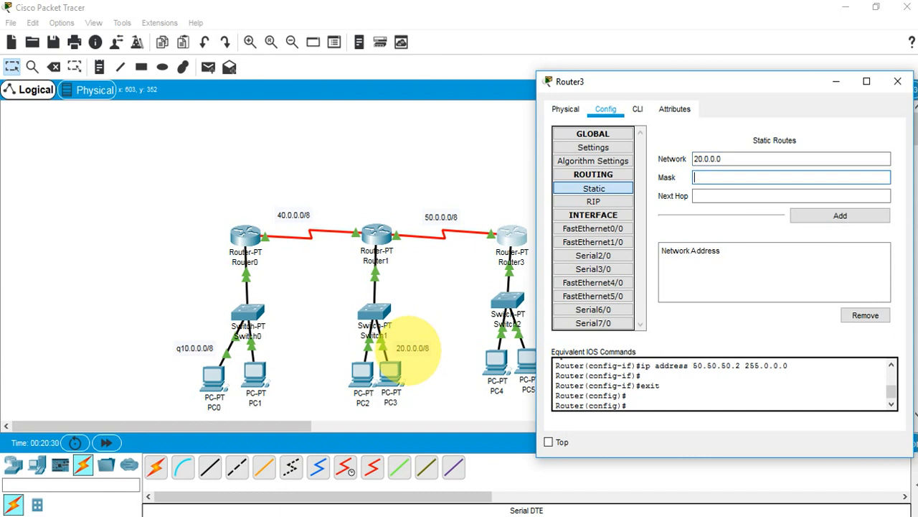
type("255.0.0.0")
key("Tab")
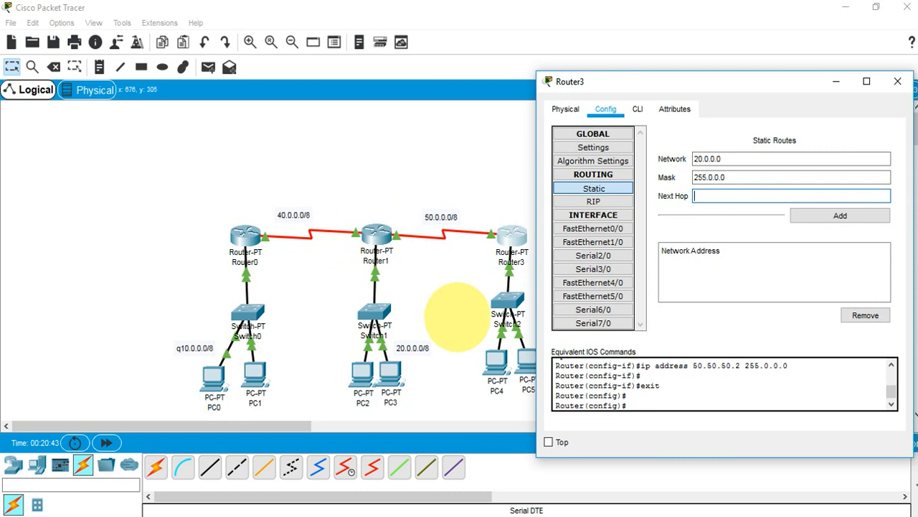
type("50.50.50.1")
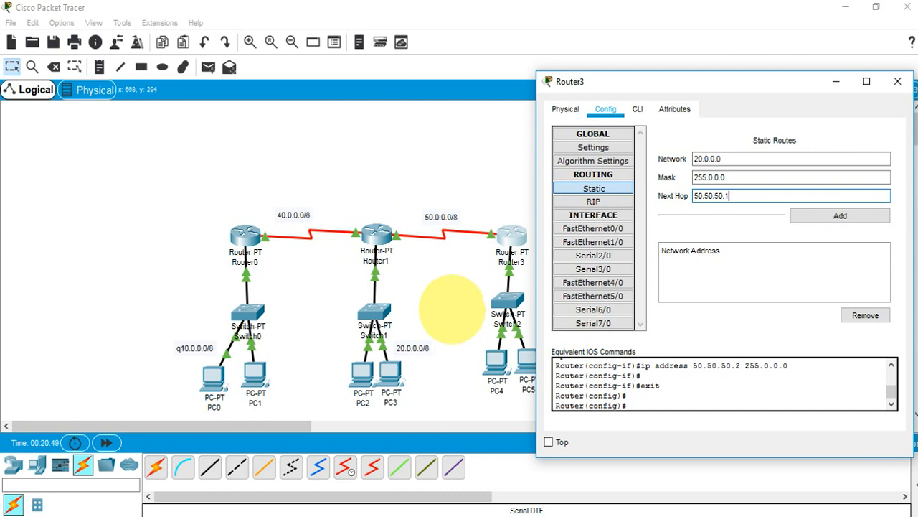
left_click_drag(737, 199, 685, 198)
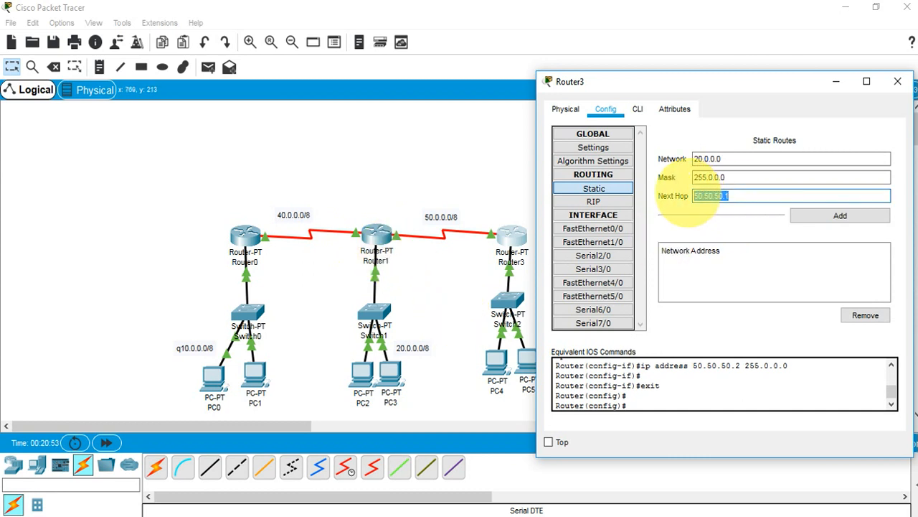
left_click(830, 216)
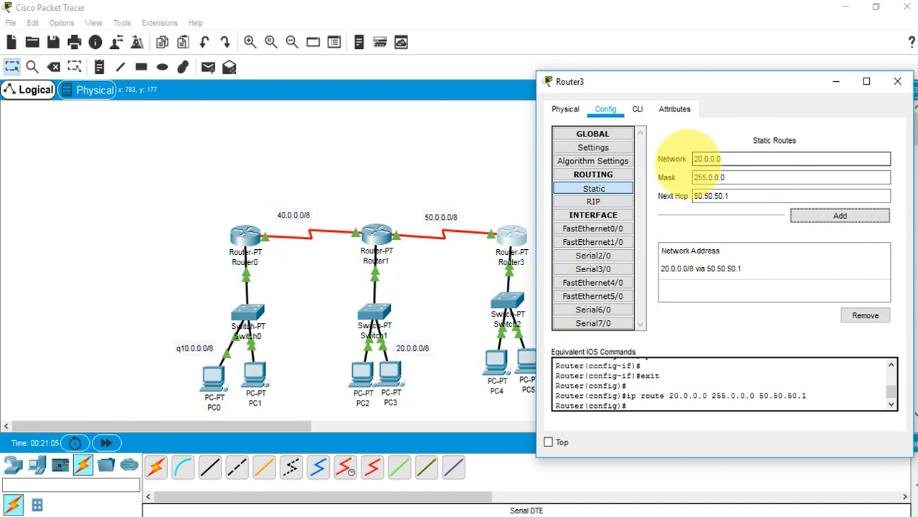
Add a static route on Router3 to network 40.0.0.0 with mask 255.0.0.0 via next hop 50.50.50.1
left_click(696, 159)
key("BackSpace")
type("4")
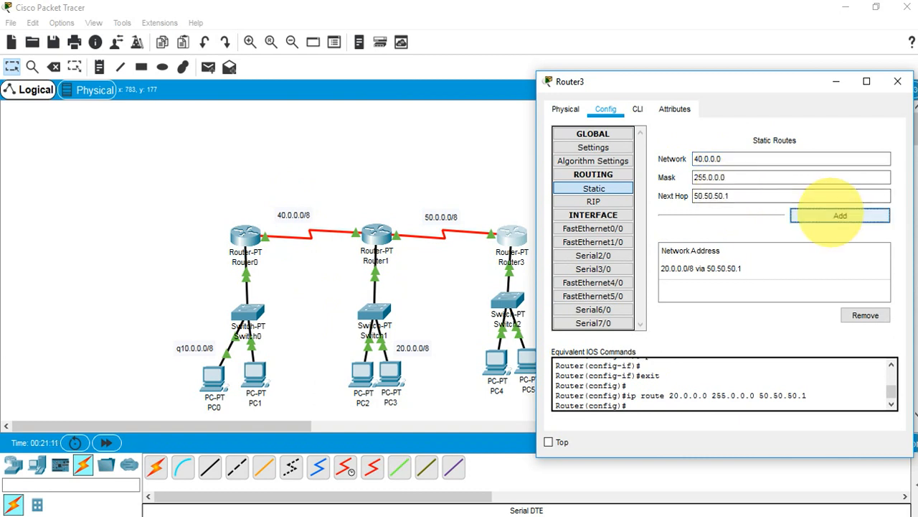
left_click(832, 215)
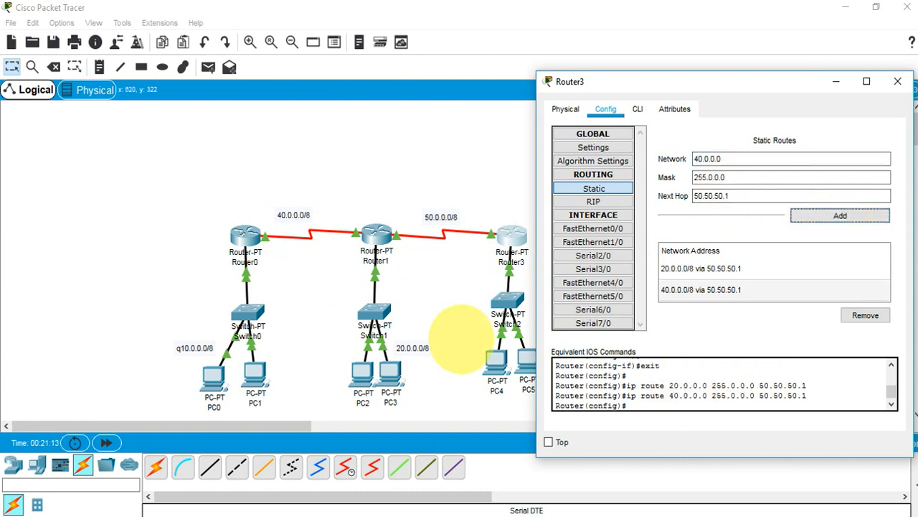
Add a static route on Router3 to network 10.0.0.0 with mask 255.0.0.0 via next hop 50.50.50.1
left_click(696, 158)
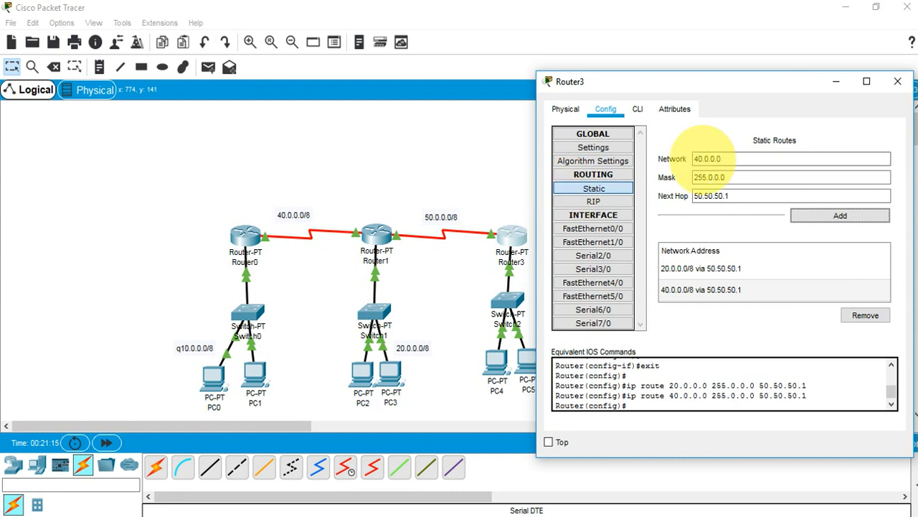
key("Tab")
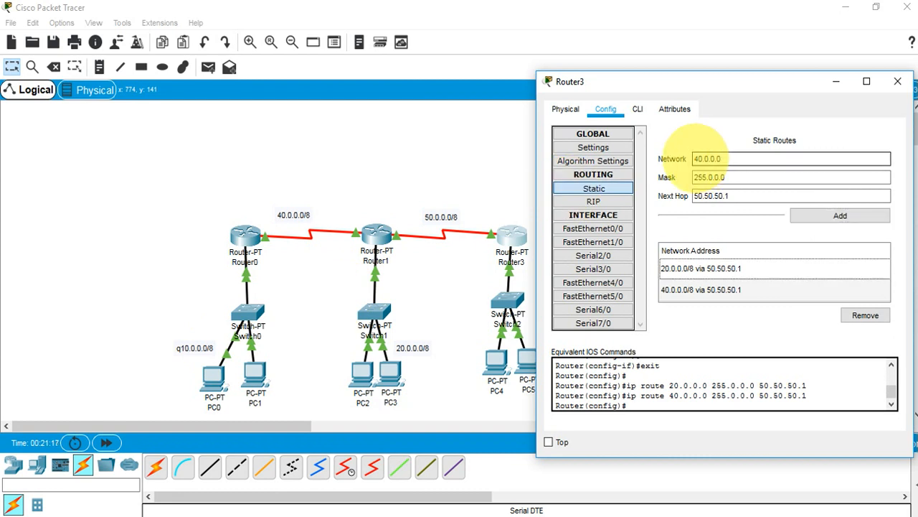
left_click(696, 159)
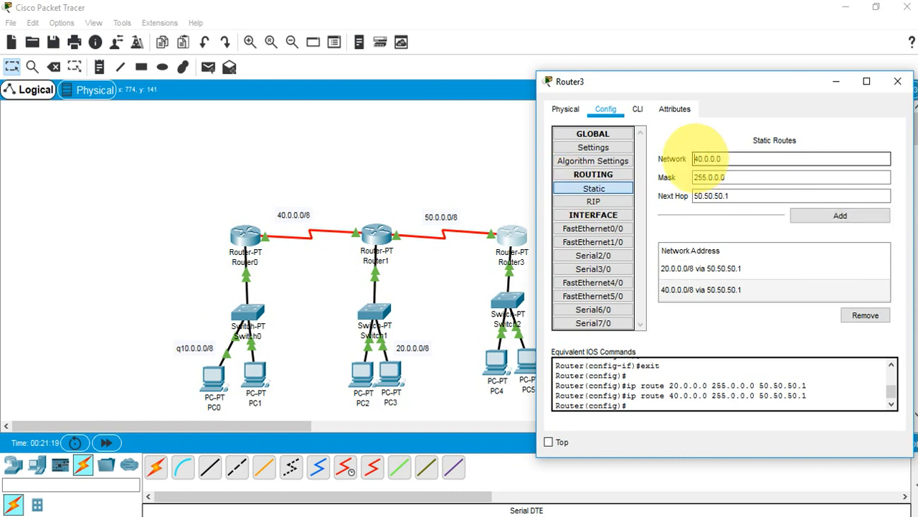
key("BackSpace")
type("1")
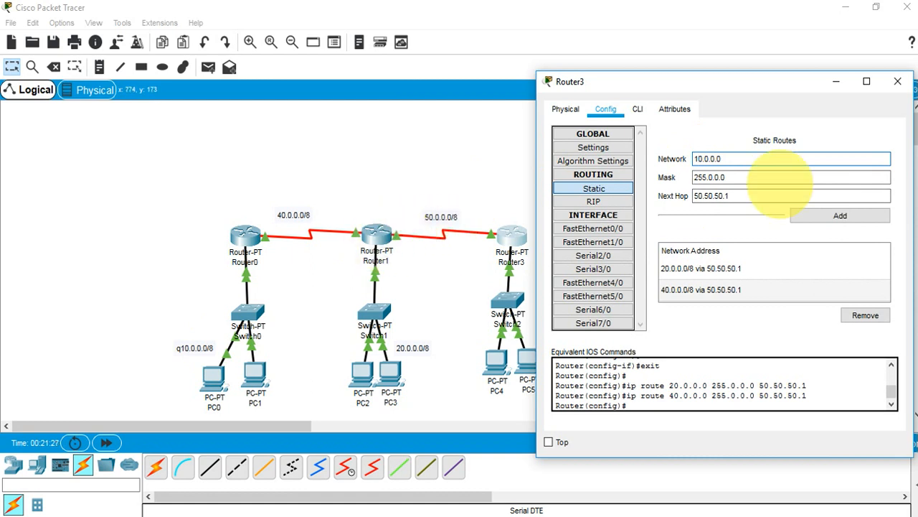
left_click(825, 213)
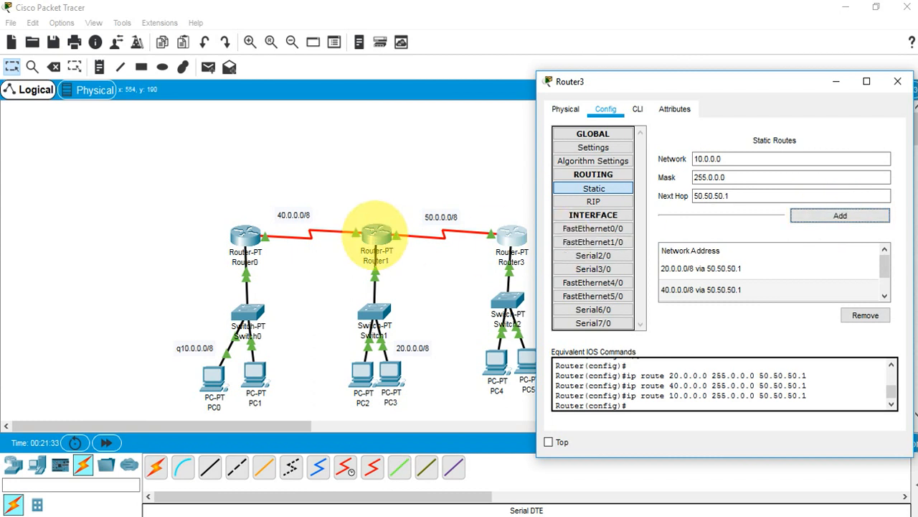
Add a static route on Router1 to network 30.0.0.0 with mask 255.0.0.0 and next hop 50.50.50.2
left_click(375, 233)
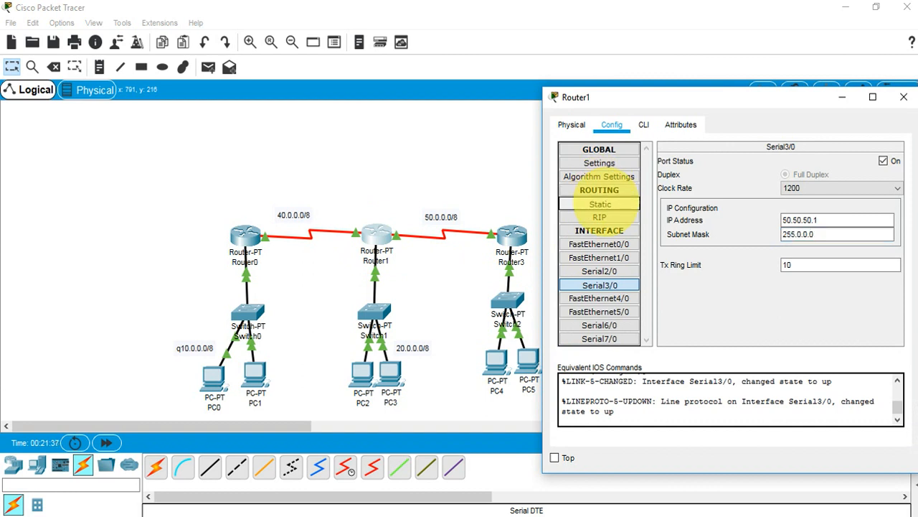
left_click(611, 204)
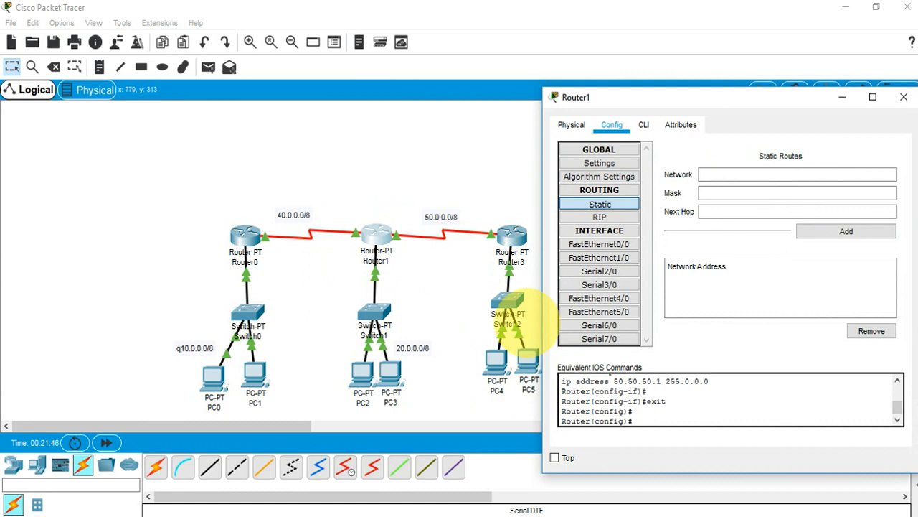
left_click_drag(645, 94, 676, 81)
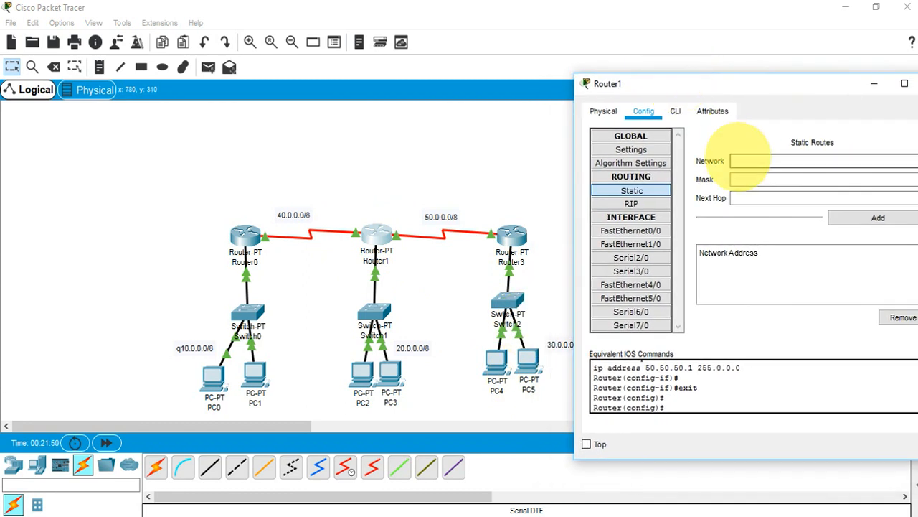
type(".0.0.0")
key("Tab")
type("255.0.0.0")
key("Tab")
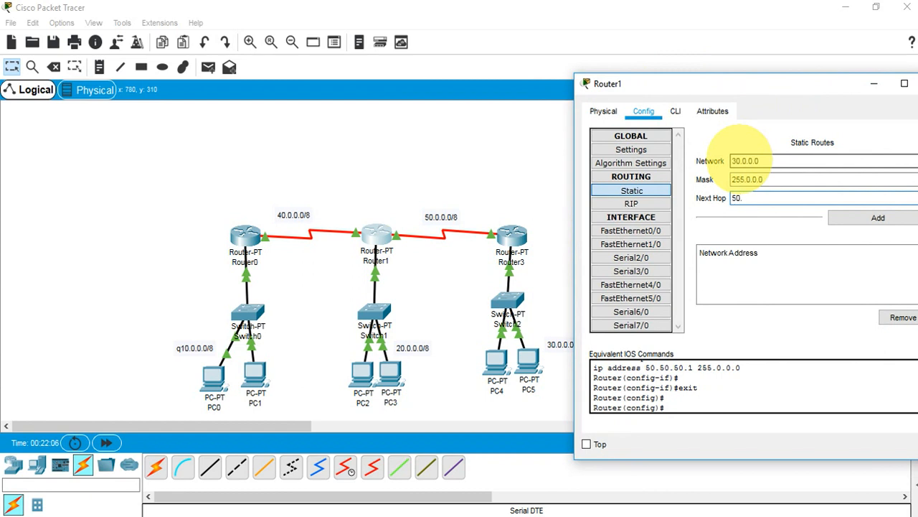
type("0.50.50.1")
left_click(878, 217)
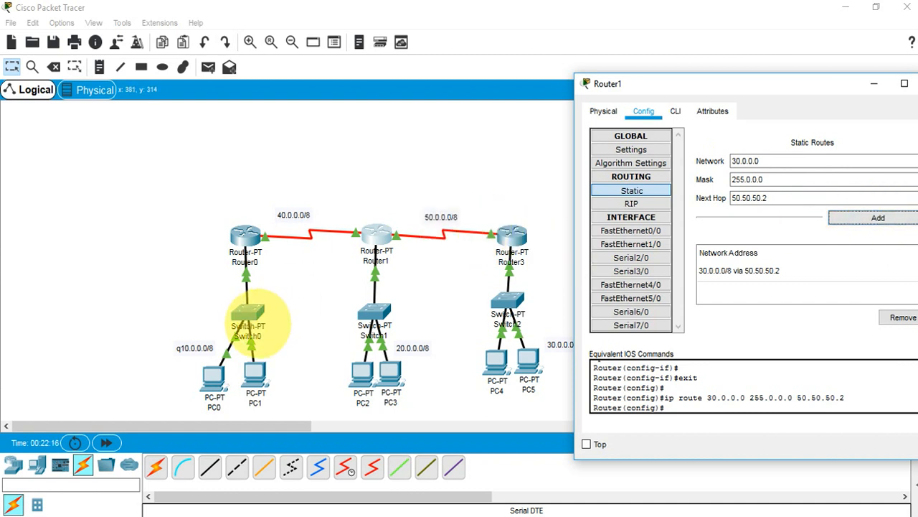
Add a static route on Router1 to network 10.0.0.0 with mask 255.0.0.0 and next hop 40.40.40.1
left_click(734, 161)
key("BackSpace")
type("1")
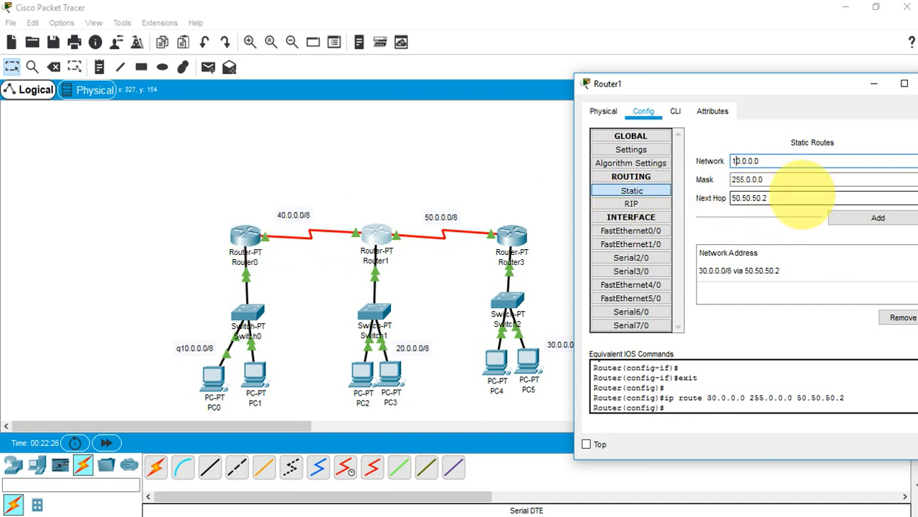
left_click(787, 198)
left_click_drag(788, 199, 631, 195)
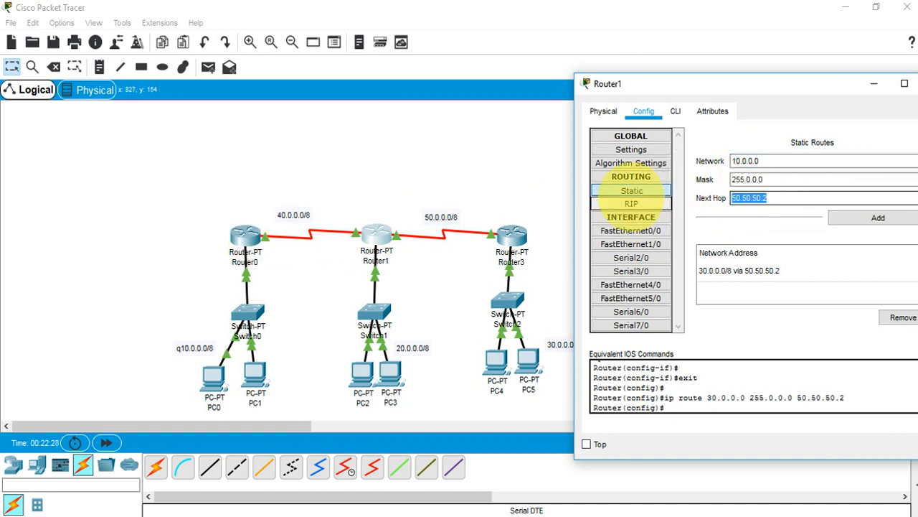
type("40.40.40")
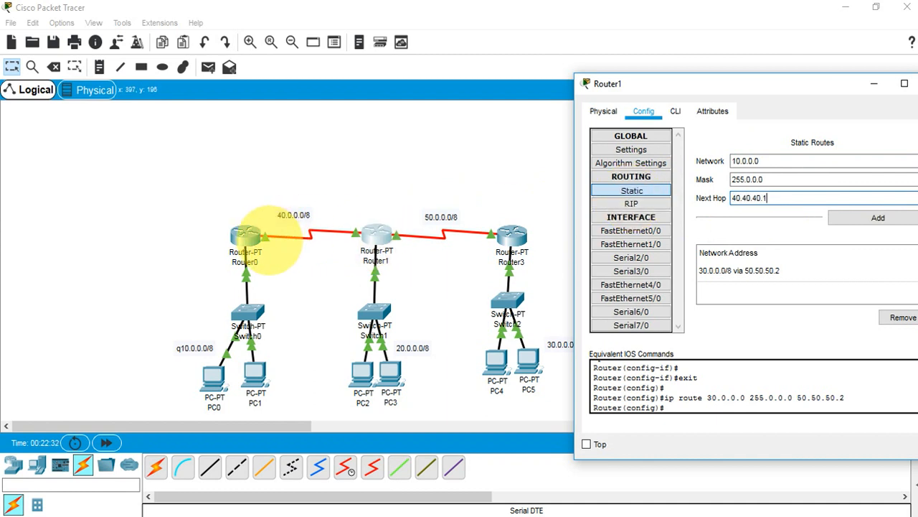
left_click(854, 218)
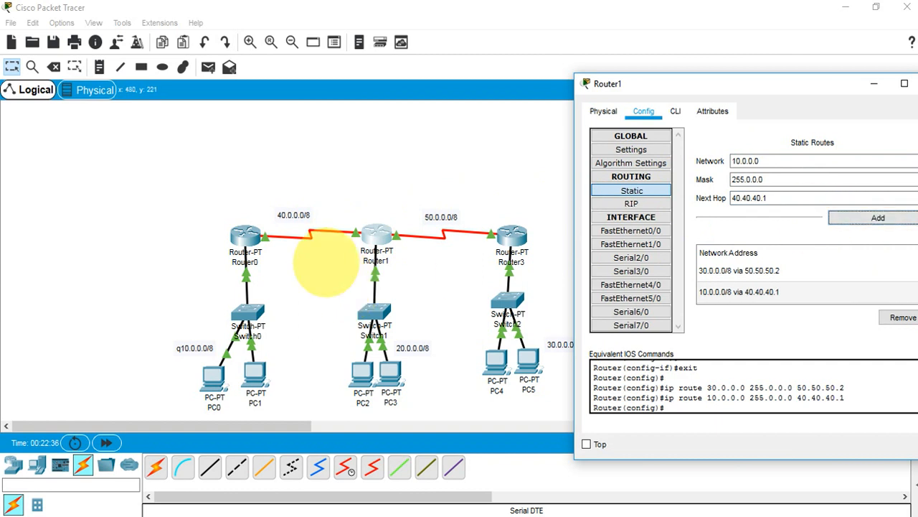
Add a static route on Router0 to network 20.0.0.0 with mask 255.0.0.0 via next hop 40.40.40.2
left_click(248, 231)
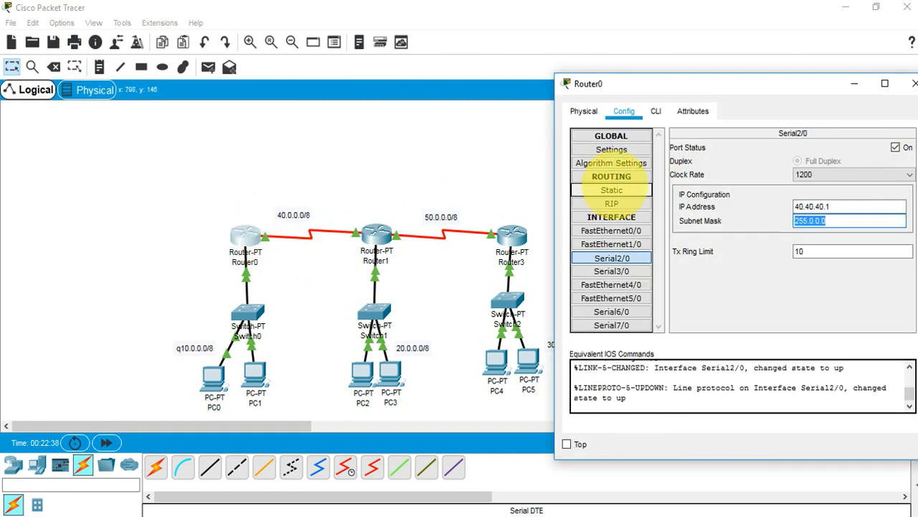
left_click(612, 189)
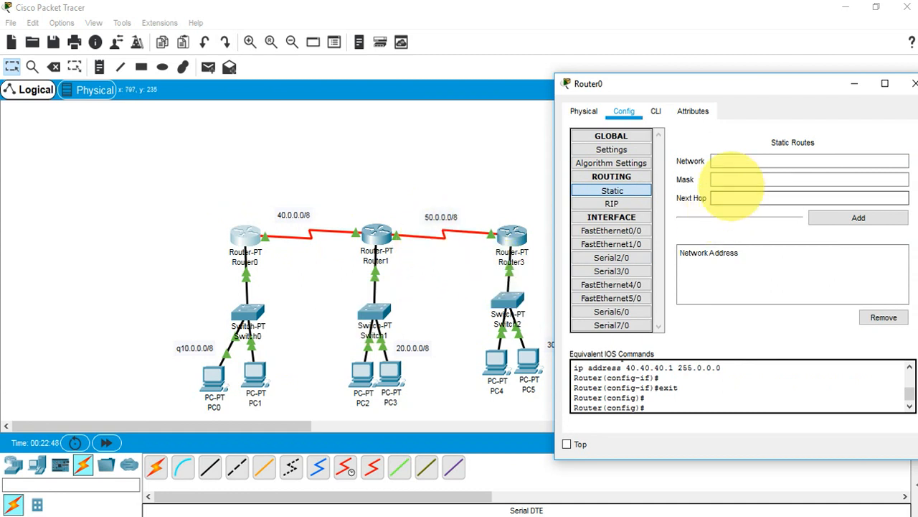
left_click(735, 162)
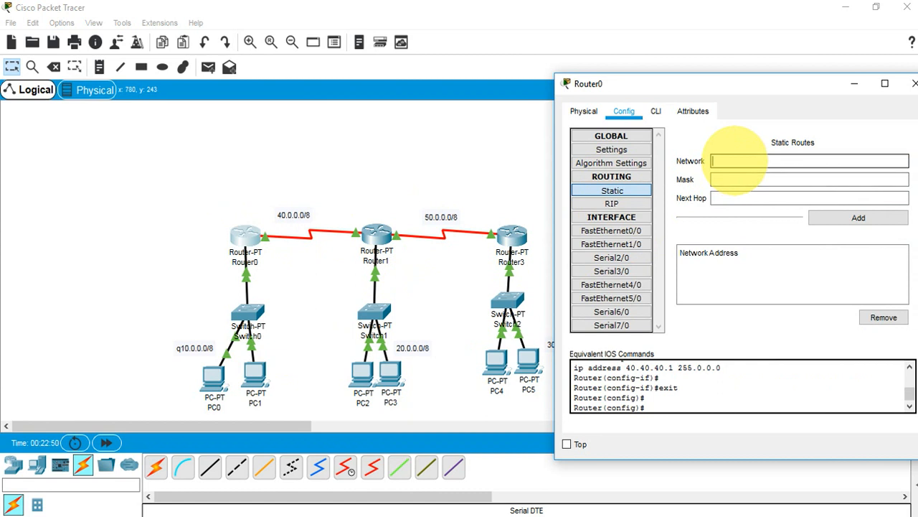
type("20.0.0.0")
key("Tab")
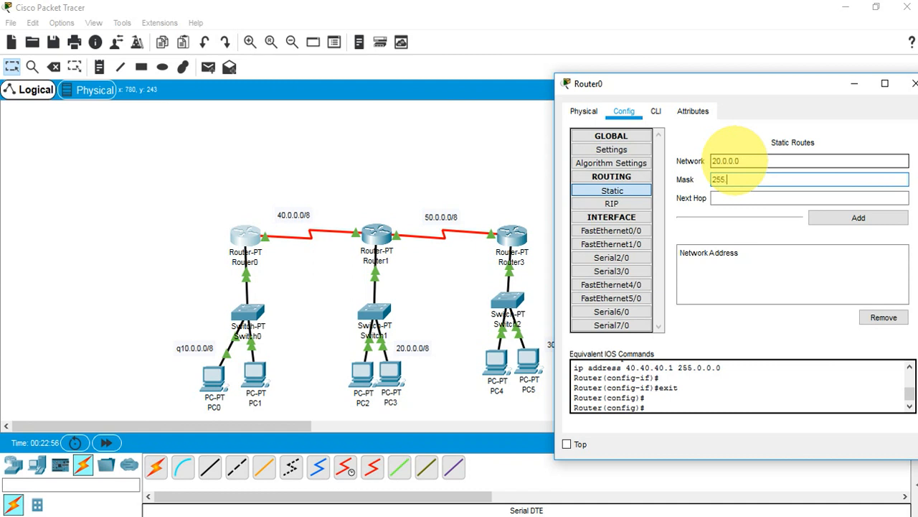
type("255.0.0.0")
key("Tab")
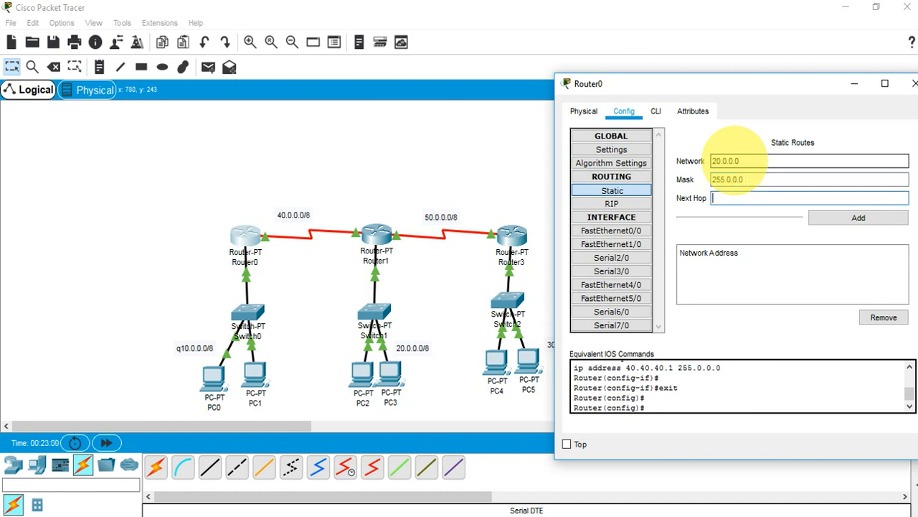
type("40.40.40.2")
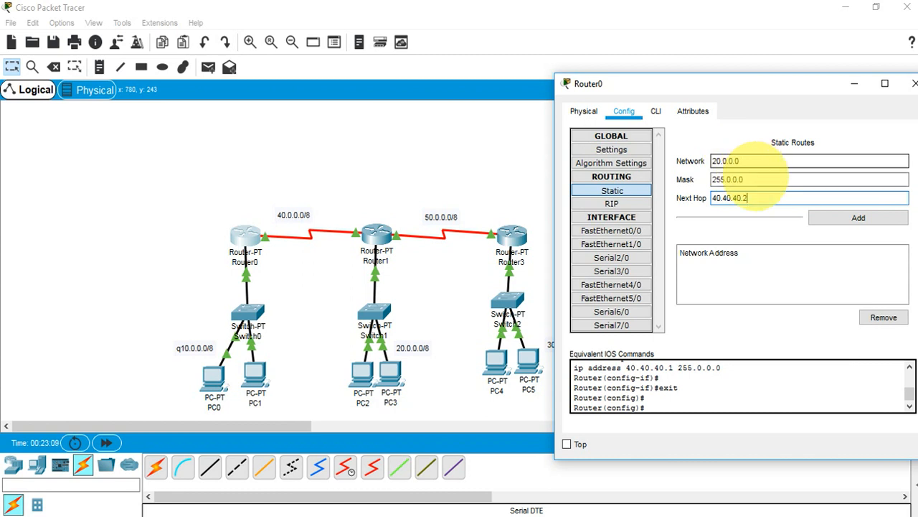
left_click_drag(752, 198, 709, 198)
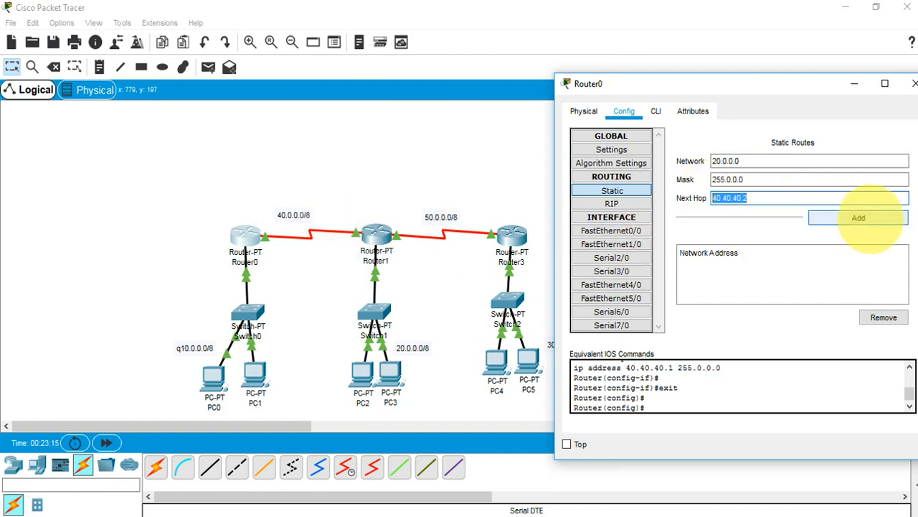
left_click(859, 218)
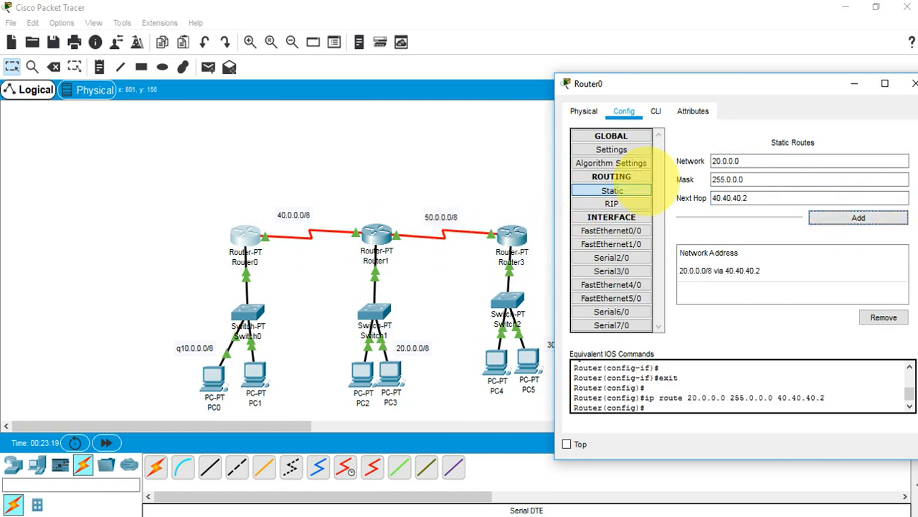
Add static routes on Router0 to networks 50.0.0.0 and 30.0.0.0 with mask 255.0.0.0, both via next hop 40.40.40.2
left_click(713, 161)
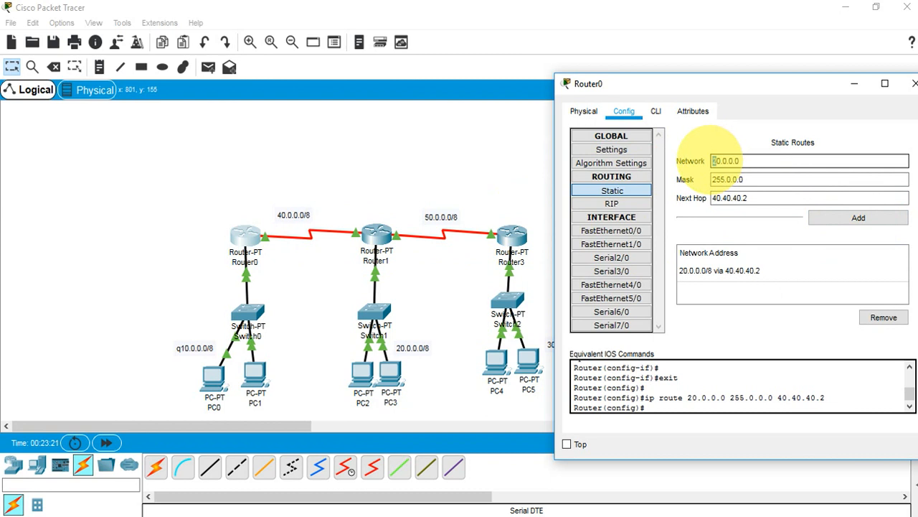
type("5")
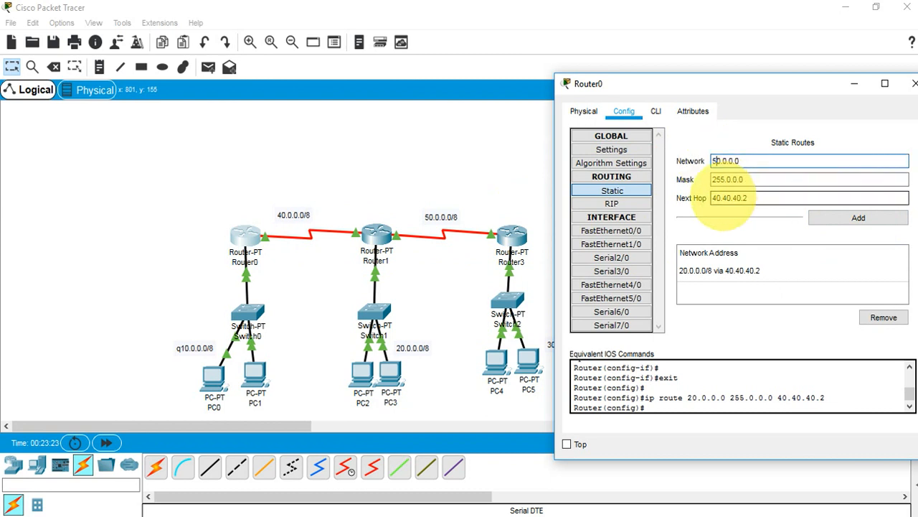
left_click(858, 217)
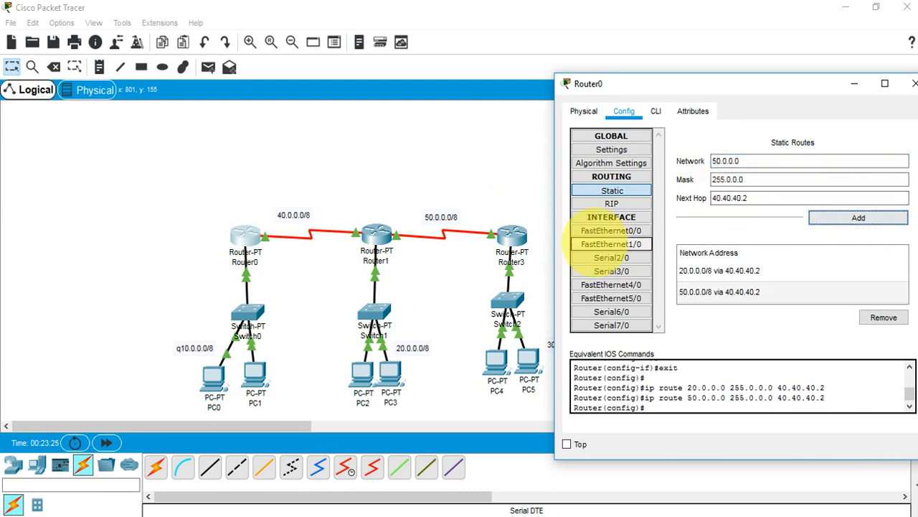
left_click_drag(712, 160, 717, 161)
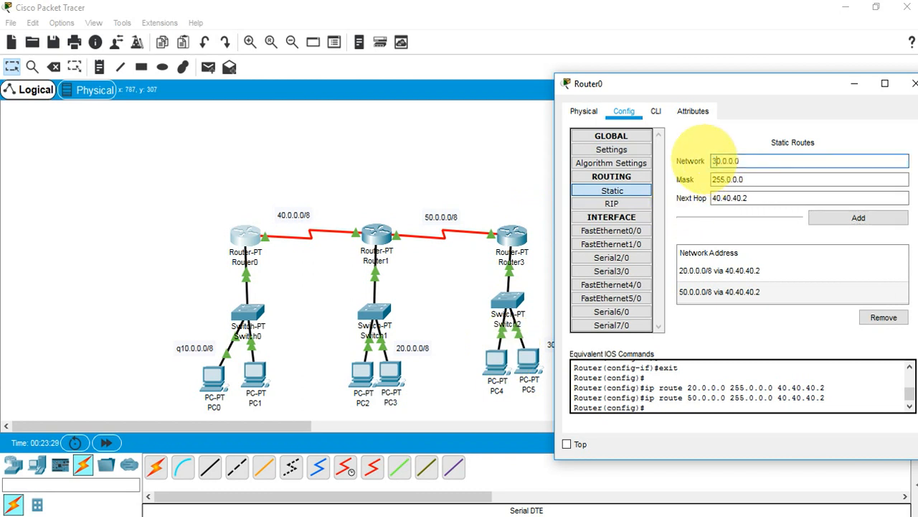
left_click(837, 217)
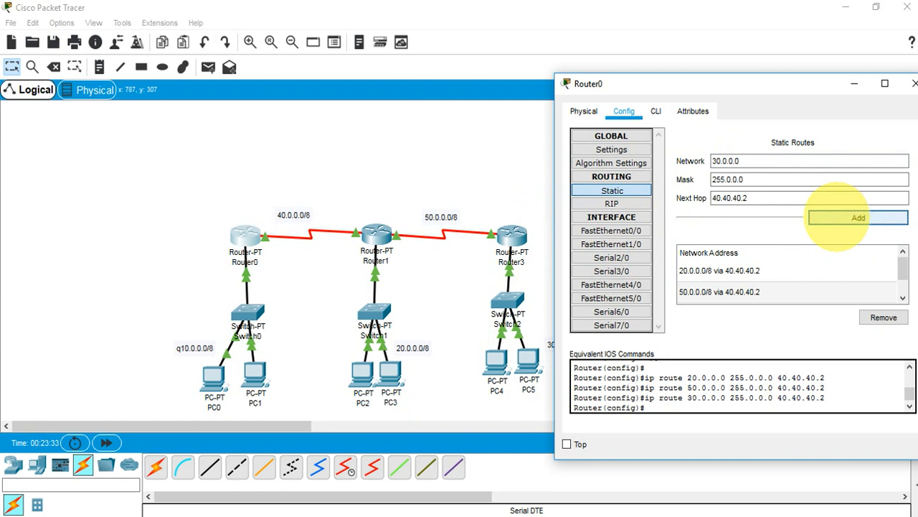
left_click(911, 84)
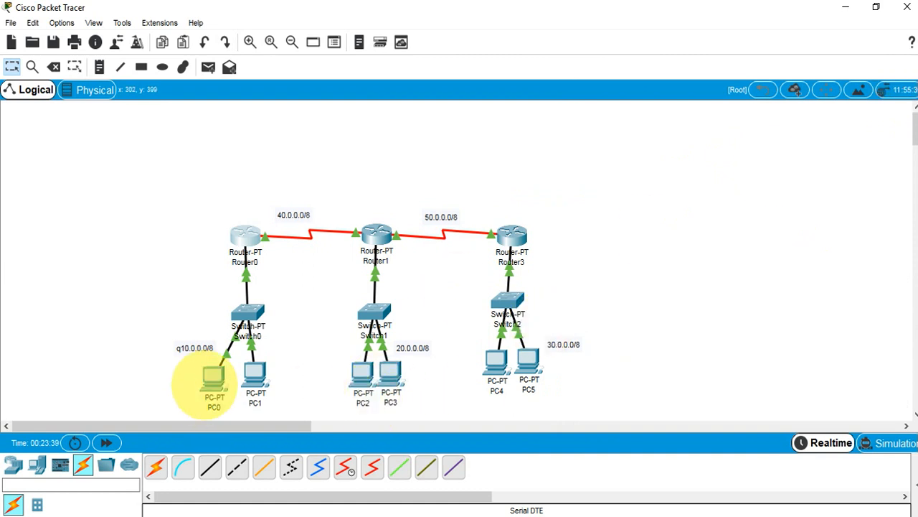
Configure PC0 with static IP address 10.10.10.1, subnet mask 255.0.0.0 and default gateway 10.10.10.252
left_click(212, 376)
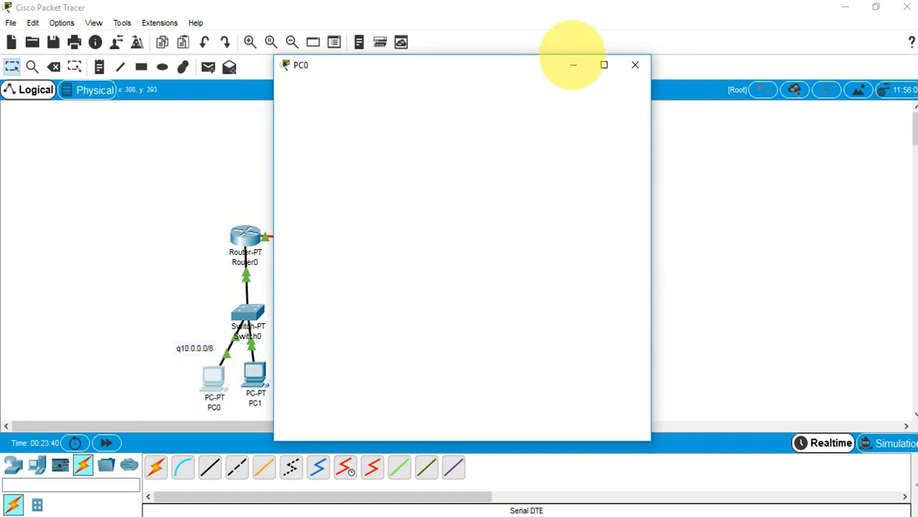
left_click(384, 93)
left_click(327, 136)
left_click(430, 191)
type("10.10.10.")
type("1")
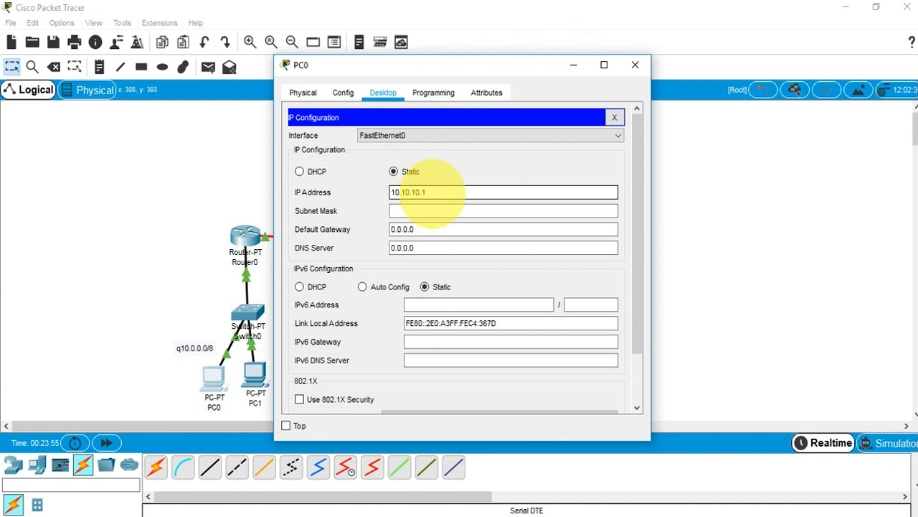
key("Tab")
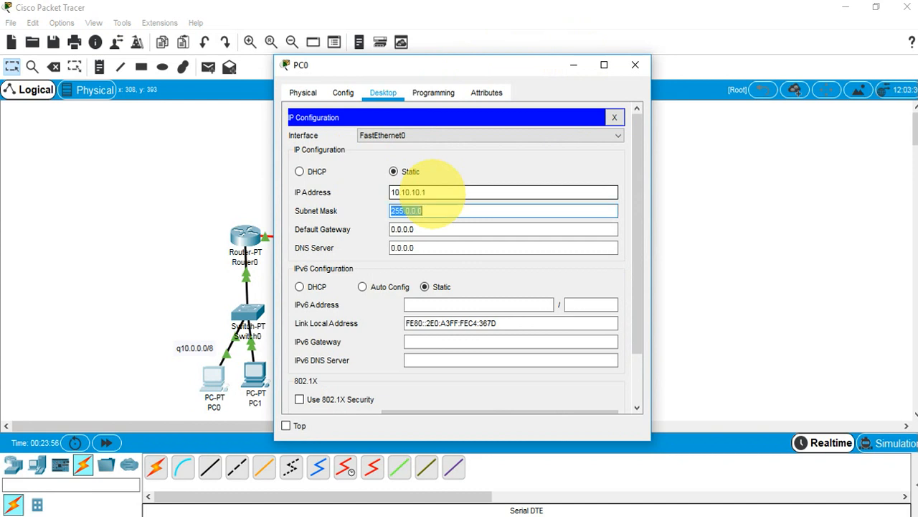
key("Tab")
type("10.10.10.252")
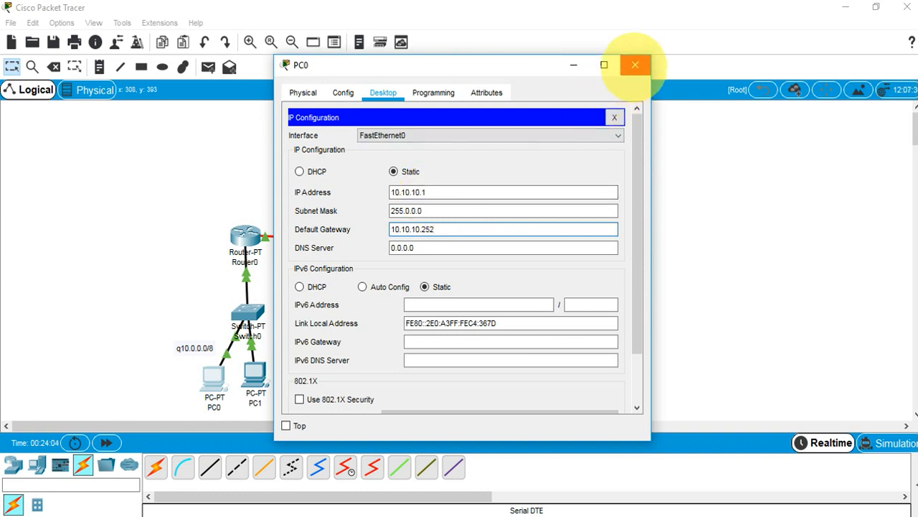
left_click_drag(464, 191, 300, 184)
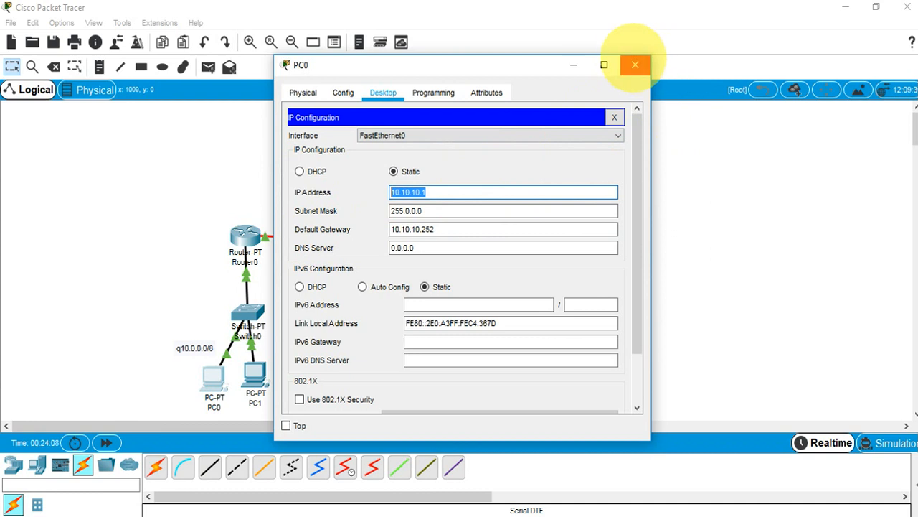
left_click(634, 65)
Configure PC1 with static IP address 10.10.10.2, subnet mask 255.0.0.0 and default gateway 10.10.10.252
left_click(254, 372)
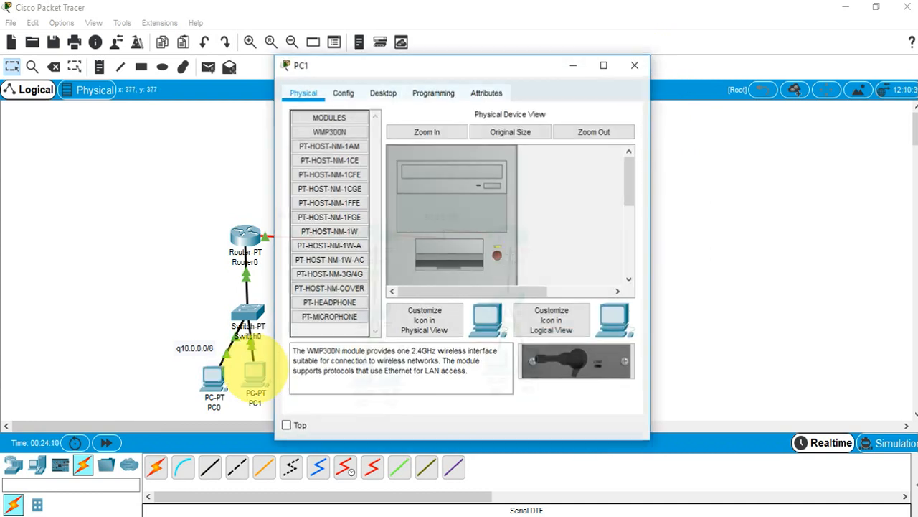
left_click(383, 92)
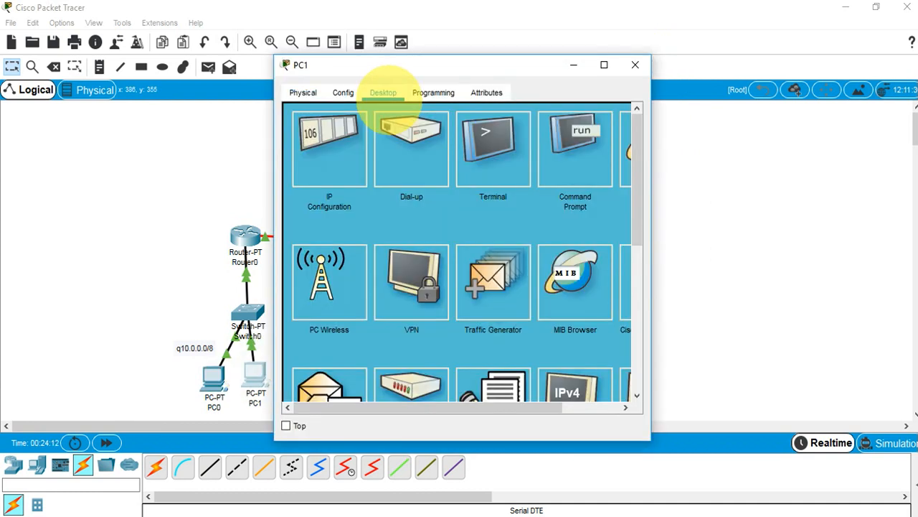
left_click(319, 163)
type("10.10.10.1")
key("BackSpace")
type("23")
key("BackSpace")
key("Tab")
key("Tab")
type("10.10.10.1")
key("BackSpace")
type("252")
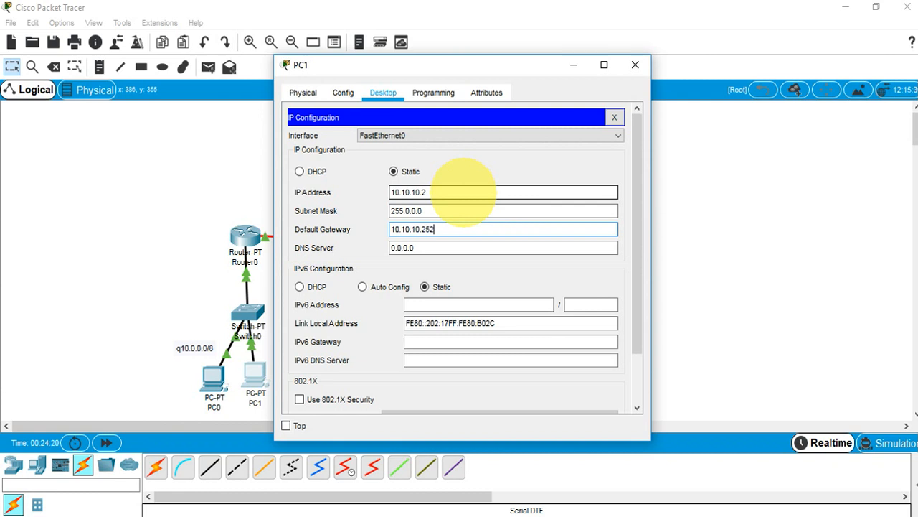
left_click(635, 64)
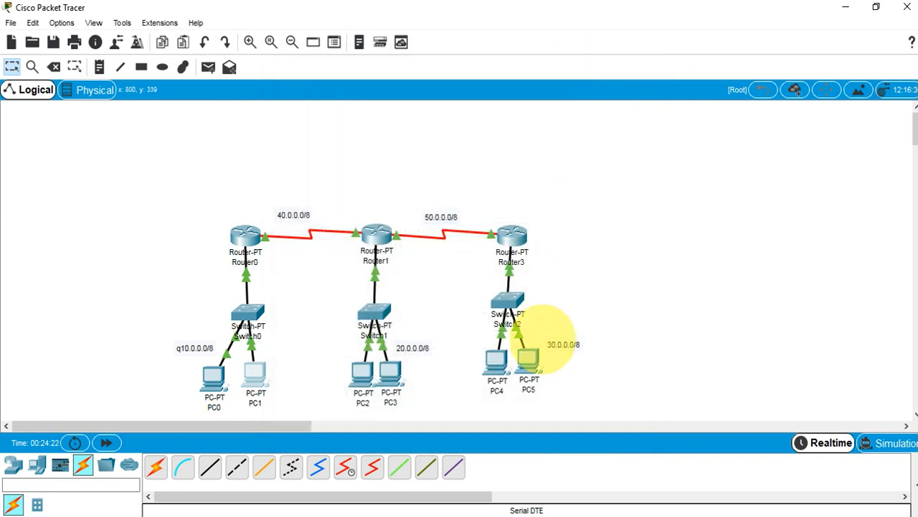
Configure PC5 with static IP address 30.30.30.1, subnet mask 255.0.0.0 and default gateway 30.30.30.252
left_click(529, 360)
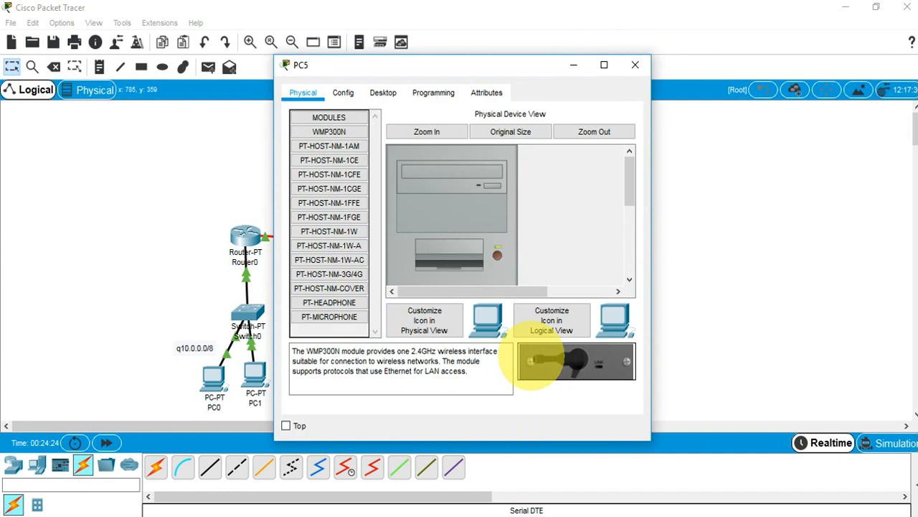
left_click(383, 92)
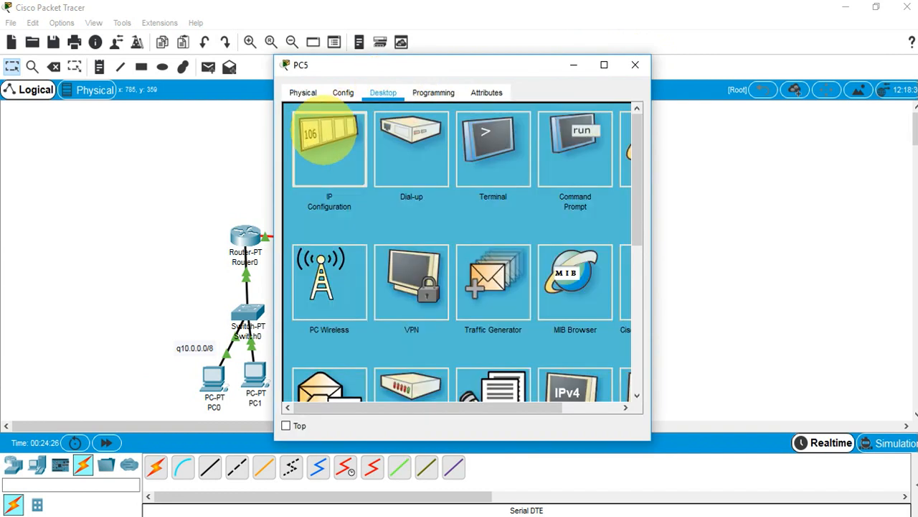
left_click(326, 134)
left_click(417, 192)
type("30.30.30.1")
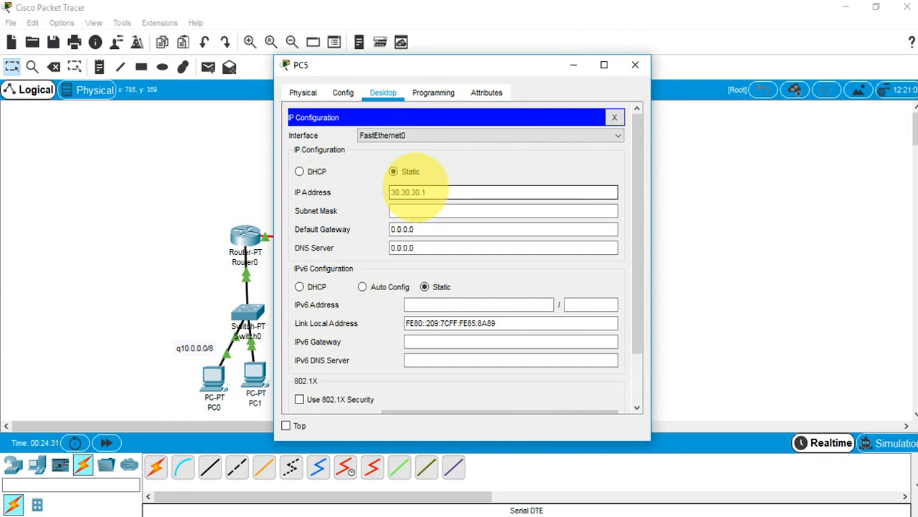
key("Tab")
key("Tab")
type("30.30.3")
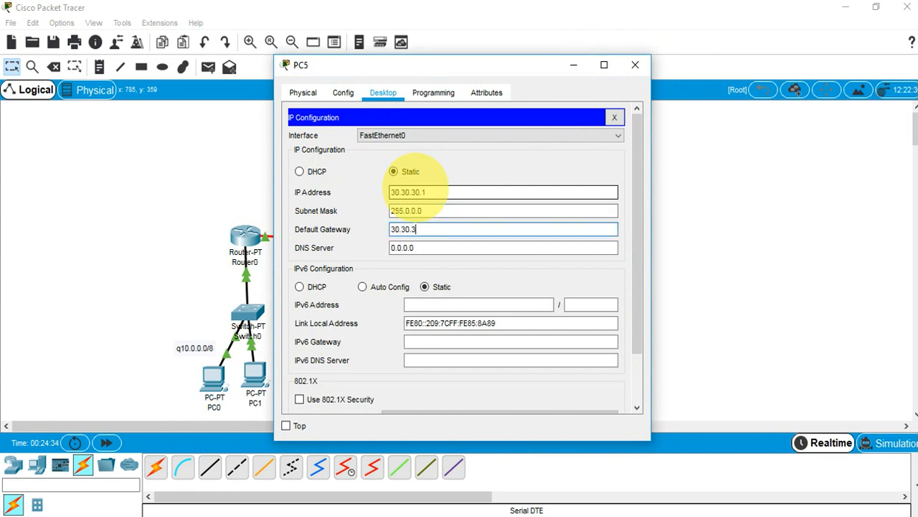
type("0.252")
double_click(439, 192)
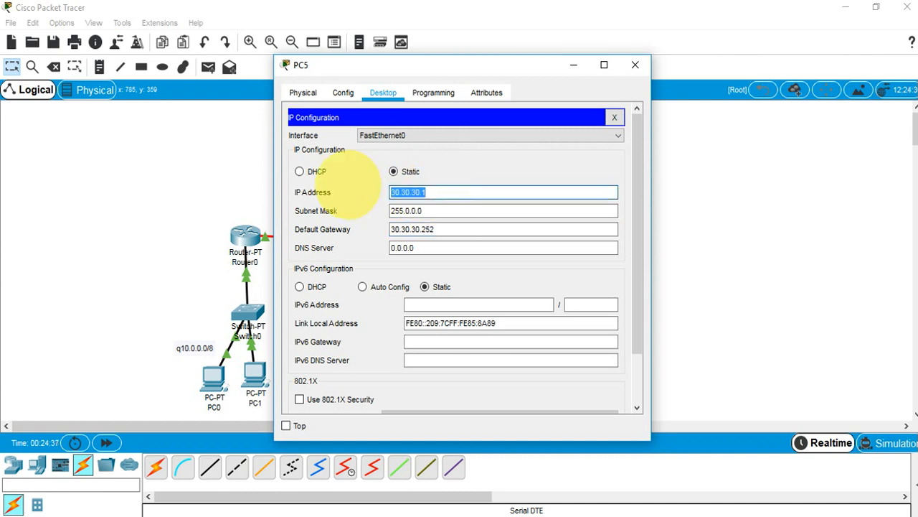
left_click(635, 65)
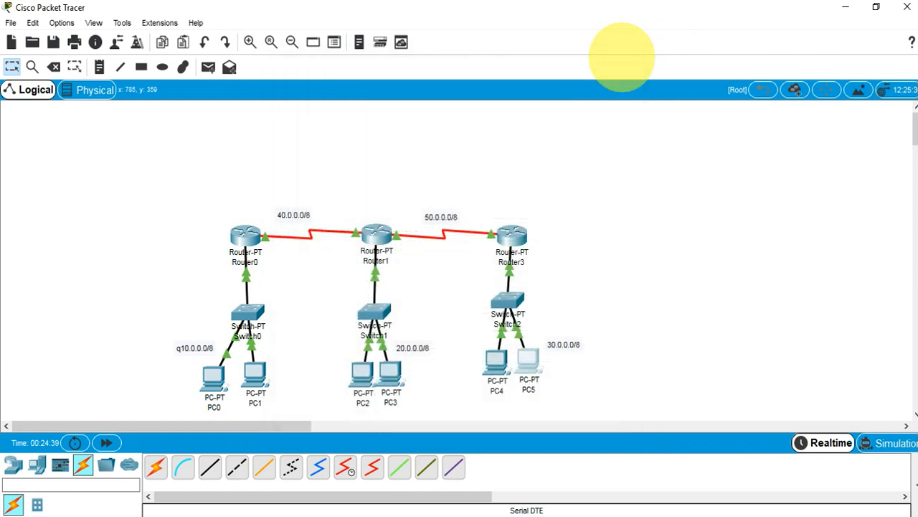
Configure PC4 with static IP address 30.30.30.2, subnet mask 255.0.0.0 and default gateway 30.30.30.252
left_click(497, 365)
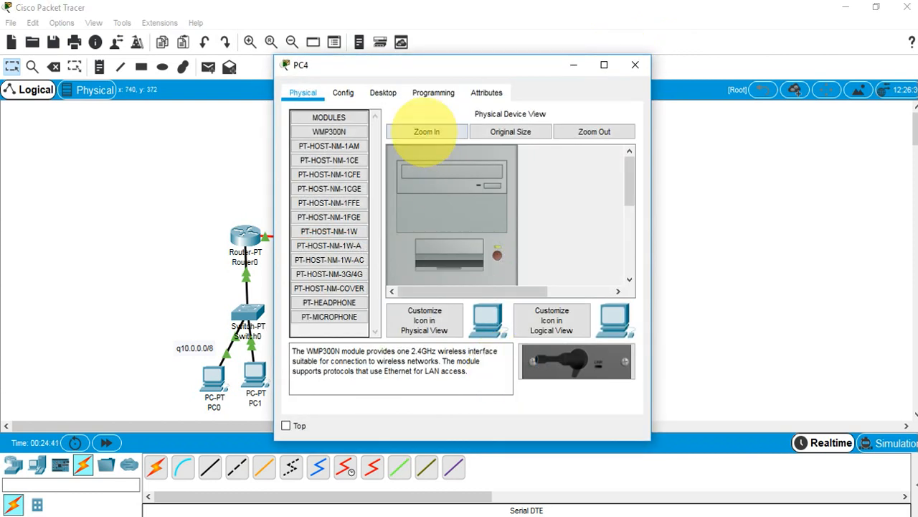
left_click(384, 93)
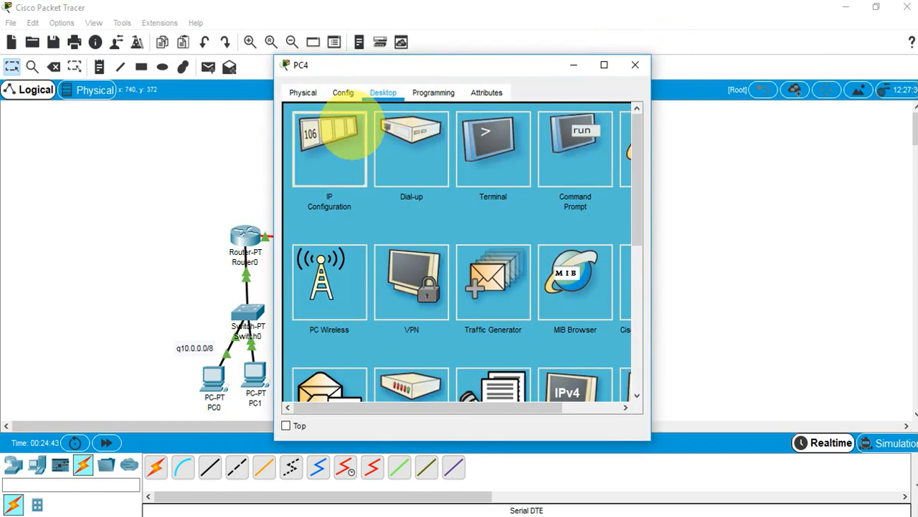
left_click(347, 132)
type("30.30.30.3")
key("BackSpace")
type("2")
key("Tab")
key("Tab")
type("30.30.30.1")
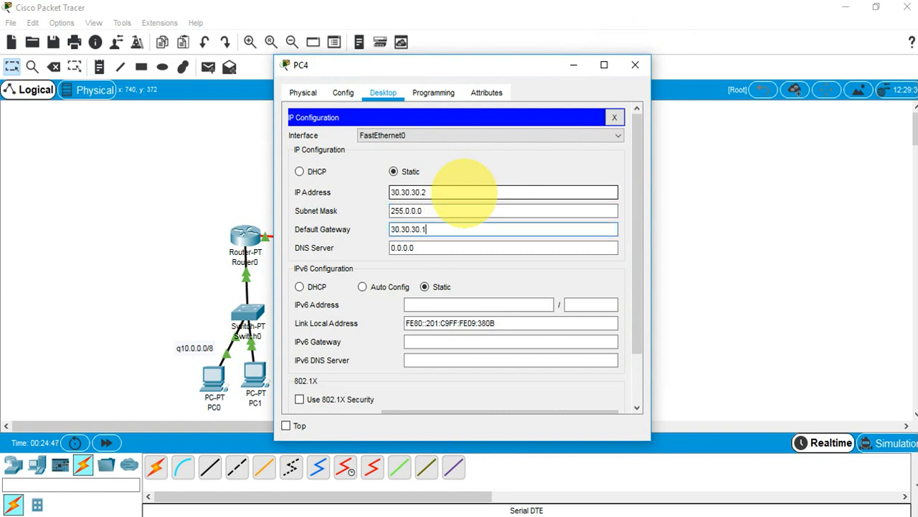
key("BackSpace")
type("252")
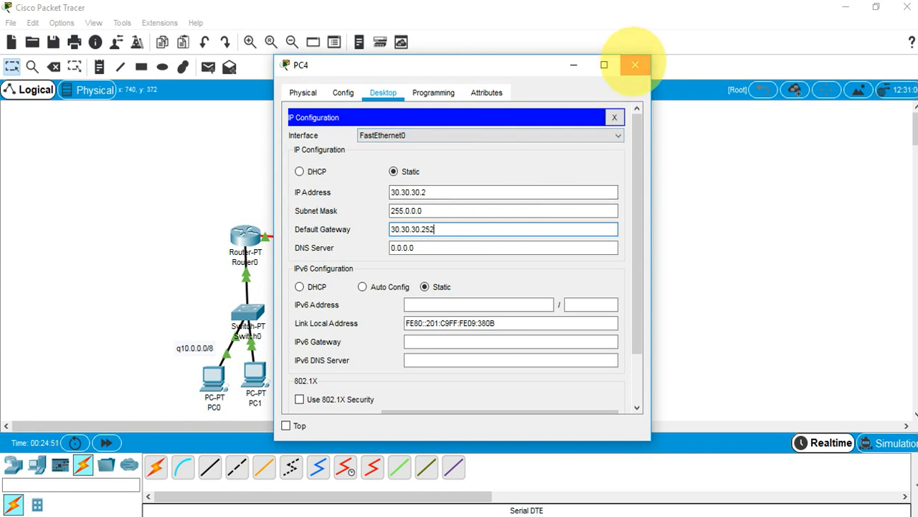
left_click(635, 65)
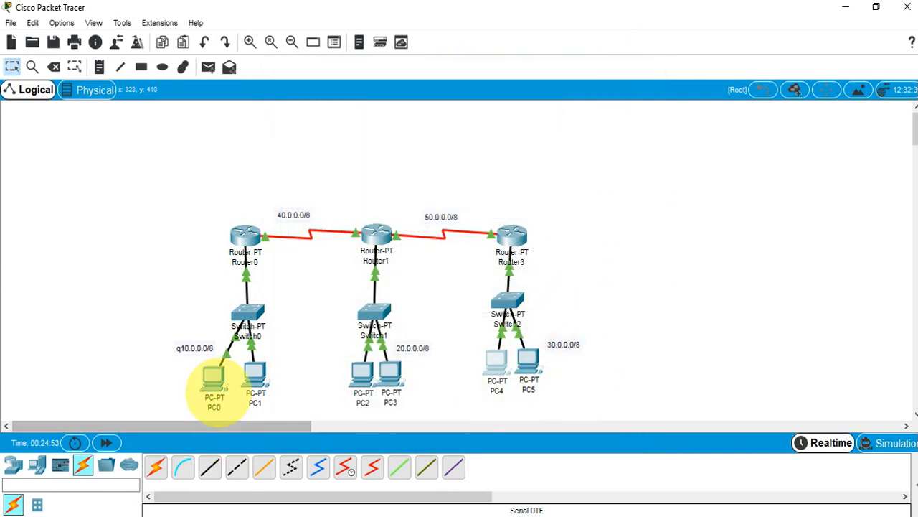
Ping 30.30.30.1 twice from PC0's Command Prompt to test connectivity with PC5
left_click(214, 382)
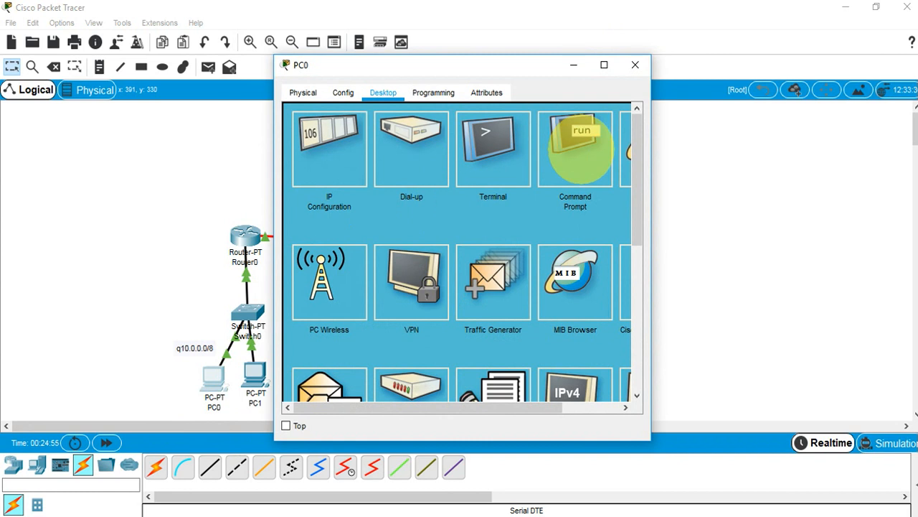
left_click(580, 147)
type("p")
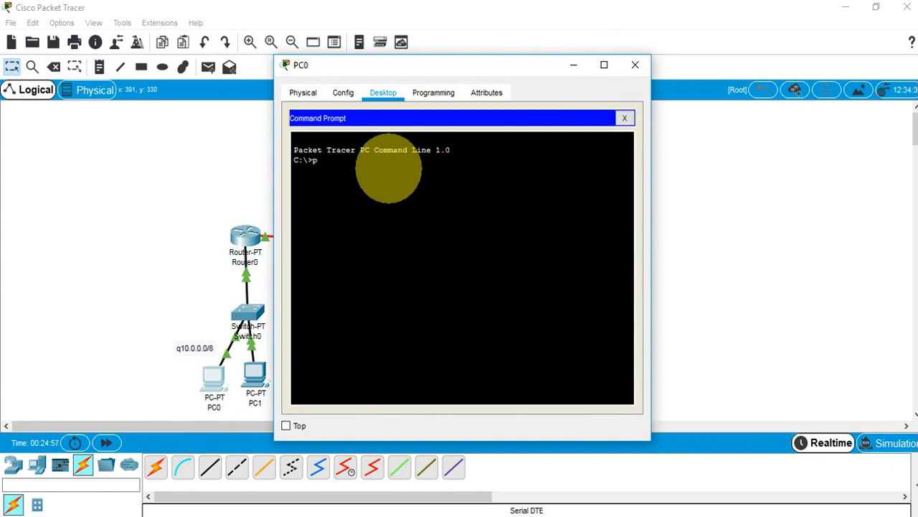
type("ing 30.30.30.1")
key("Return")
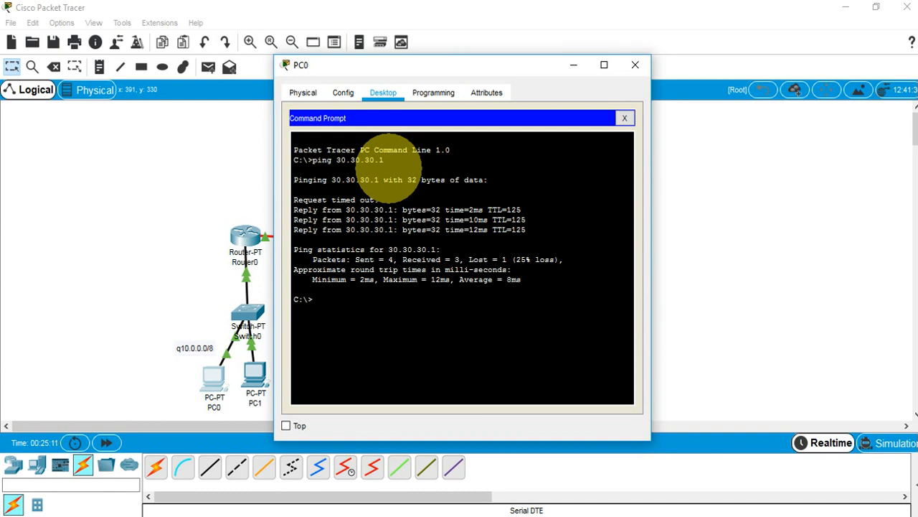
key("Up")
key("Return")
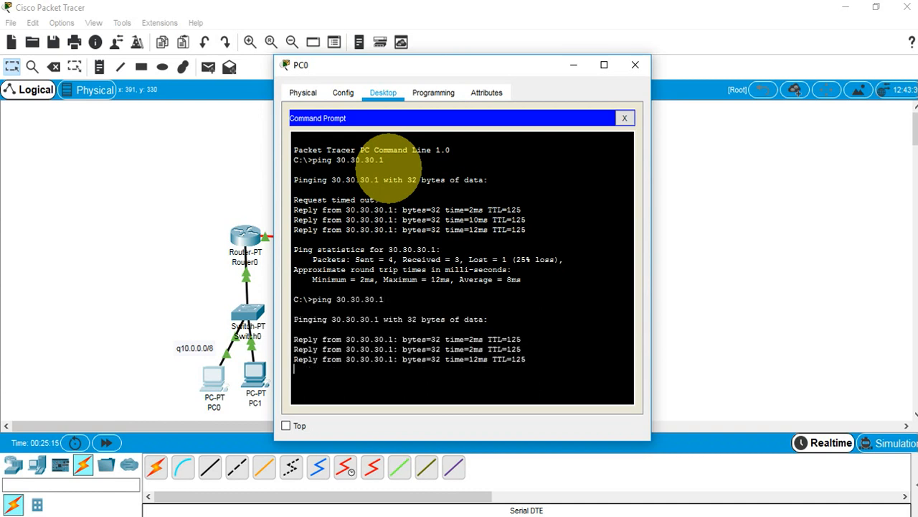
Ping 30.30.30.2 from PC0 to test connectivity with PC4, and close PC0's window
key("Up")
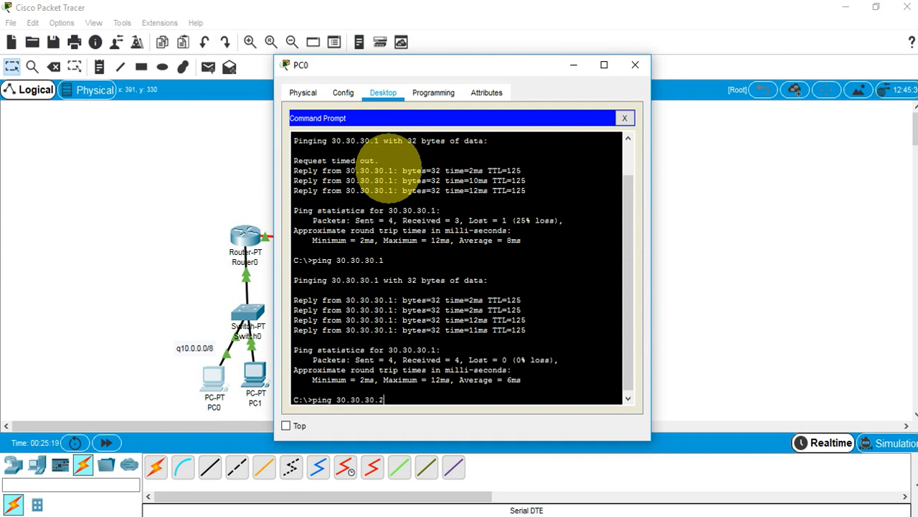
key("Return")
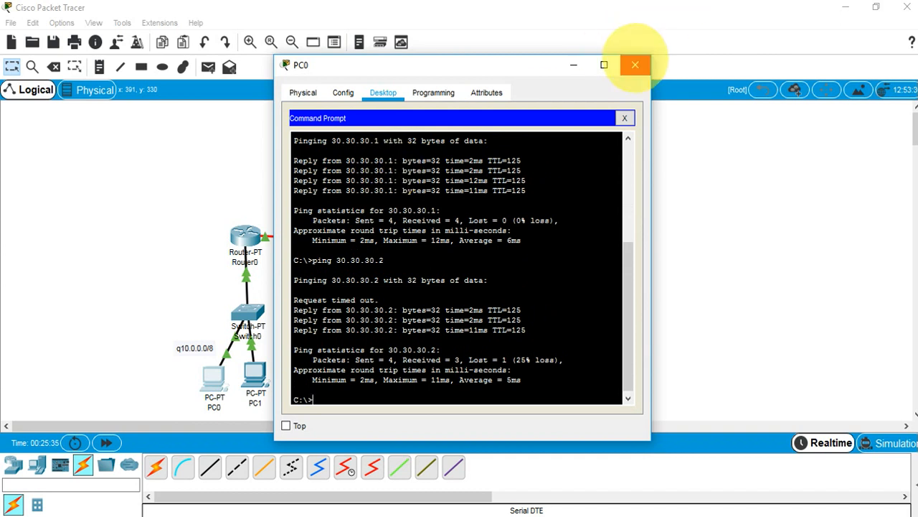
left_click(635, 65)
Configure PC2 with static IP address 20.20.20.1, subnet mask 255.0.0.0 and default gateway 20.20.20.252
left_click(352, 377)
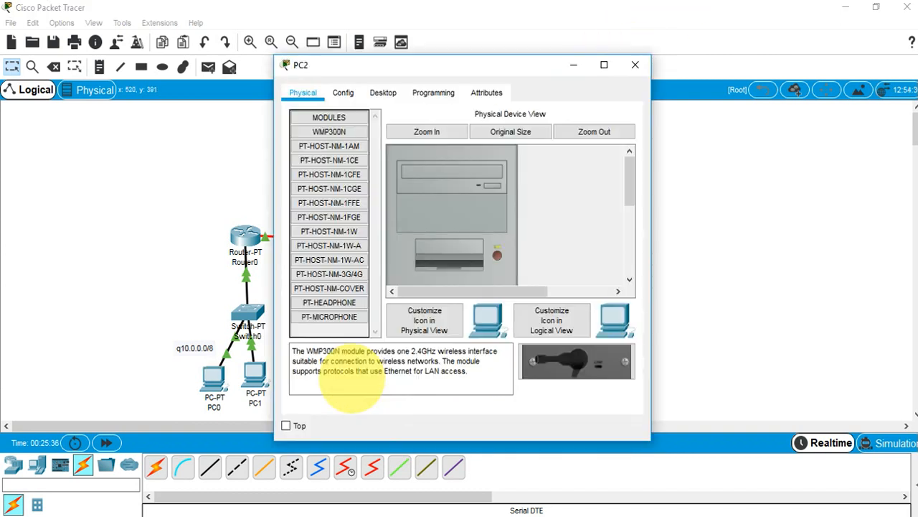
left_click(382, 93)
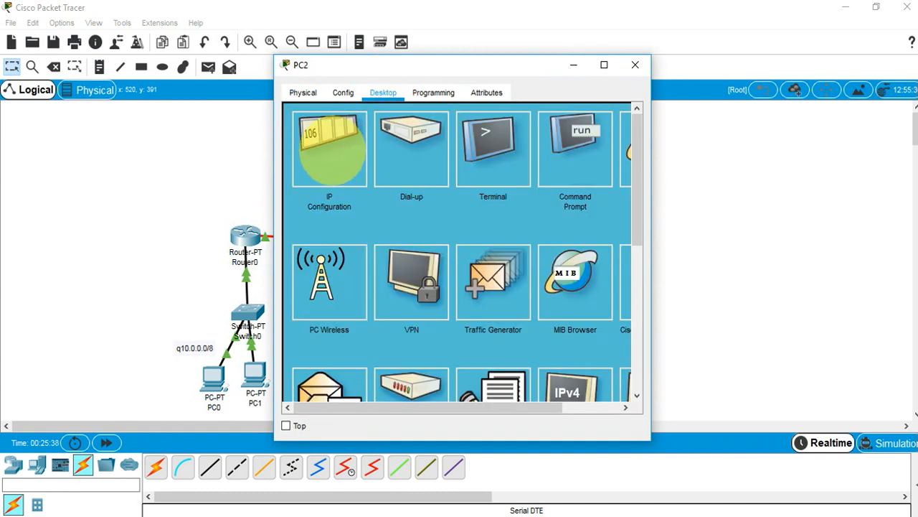
left_click(330, 147)
left_click(405, 193)
type("20.20.20.2")
key("BackSpace")
type("1")
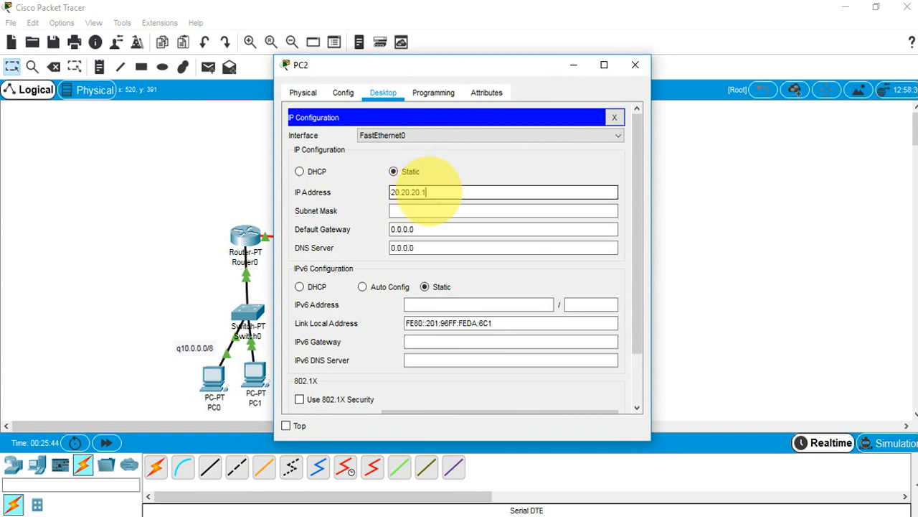
left_click_drag(429, 193, 336, 194)
key("Tab")
key("Tab")
type("20.20.20.252")
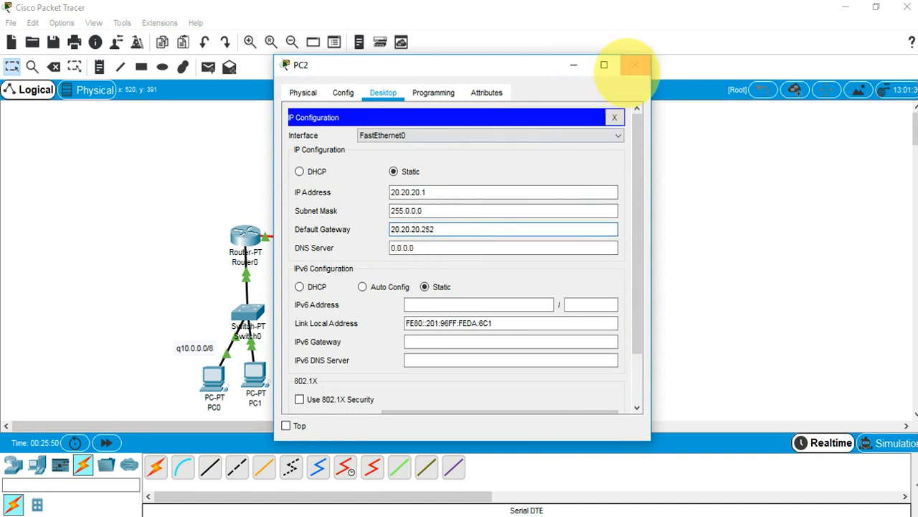
left_click(635, 64)
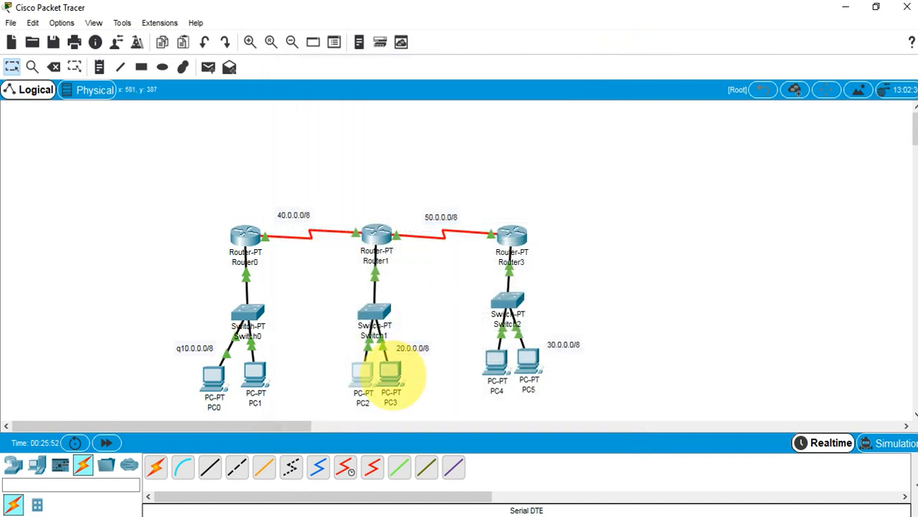
Configure PC3 with static IP address 20.20.20.2, subnet mask 255.0.0.0 and default gateway 20.20.20.252
left_click(393, 373)
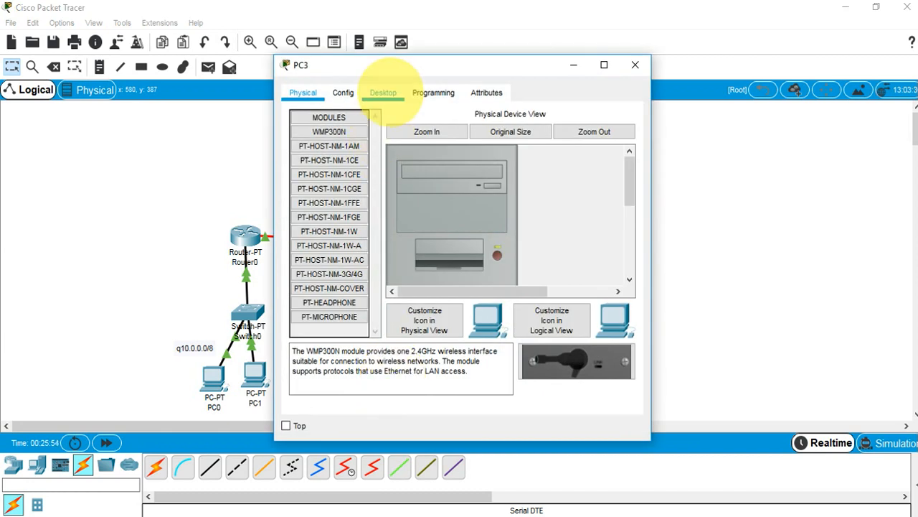
left_click(383, 93)
left_click(330, 143)
left_click(420, 192)
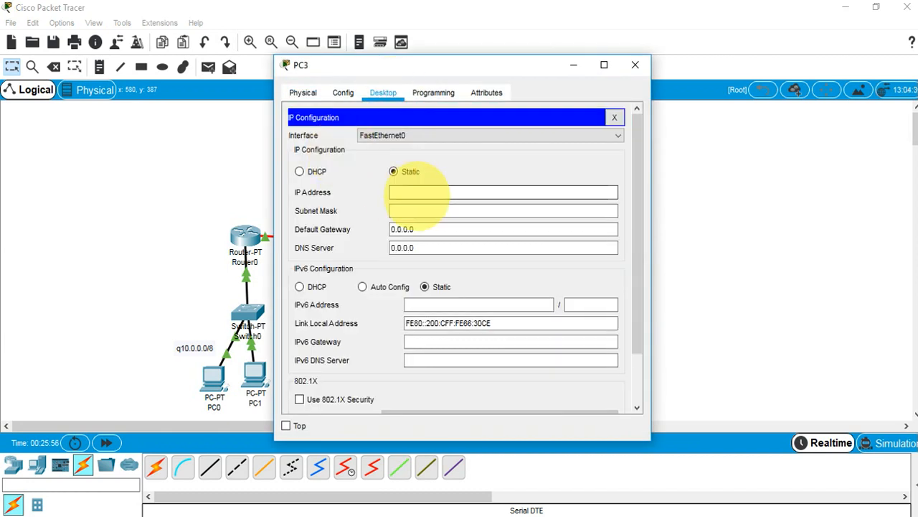
type("20.20.20.1")
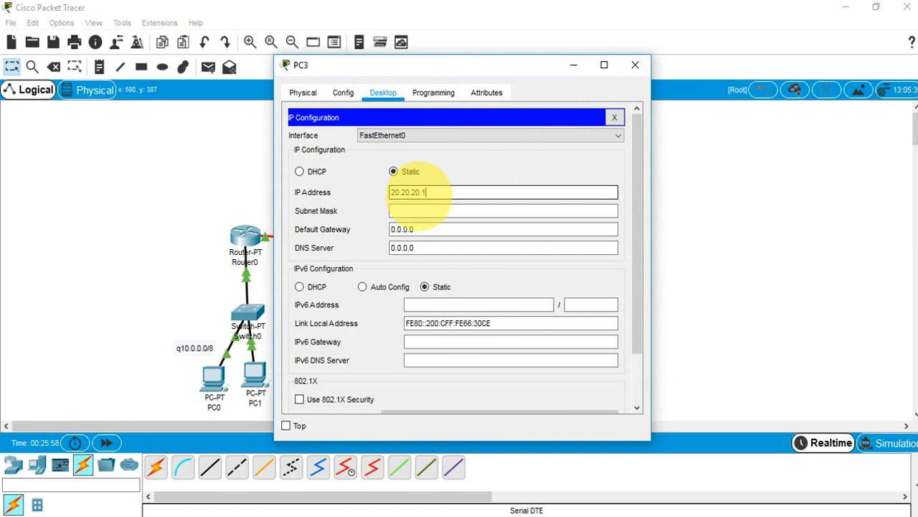
key("BackSpace")
type("2")
key("Tab")
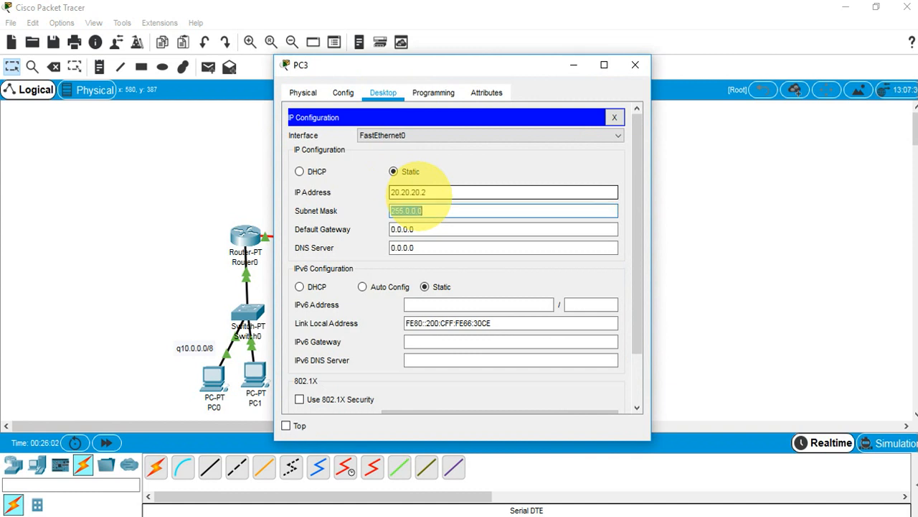
key("Tab")
type("20.20.20.1")
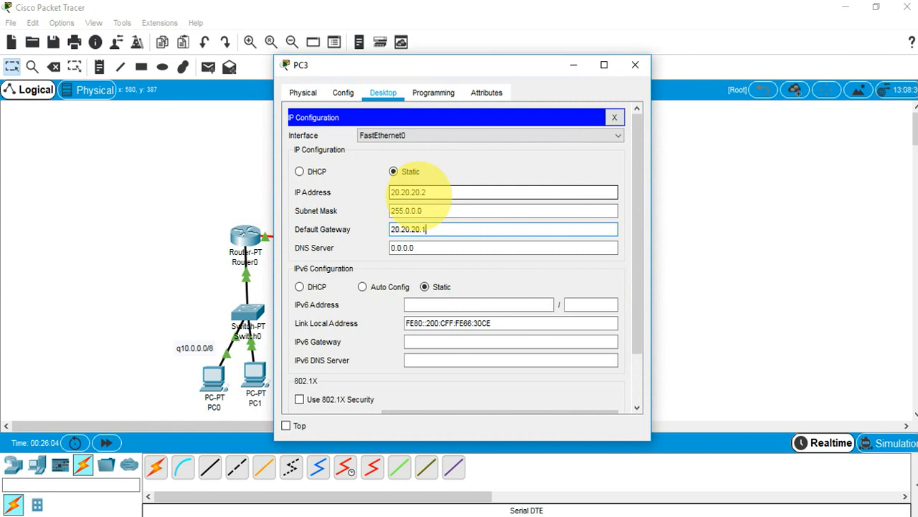
key("BackSpace")
type("252")
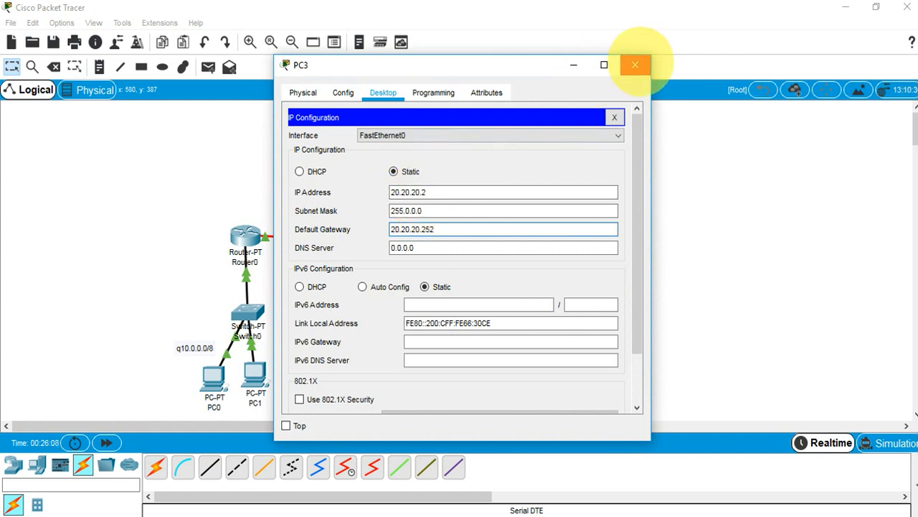
left_click(635, 65)
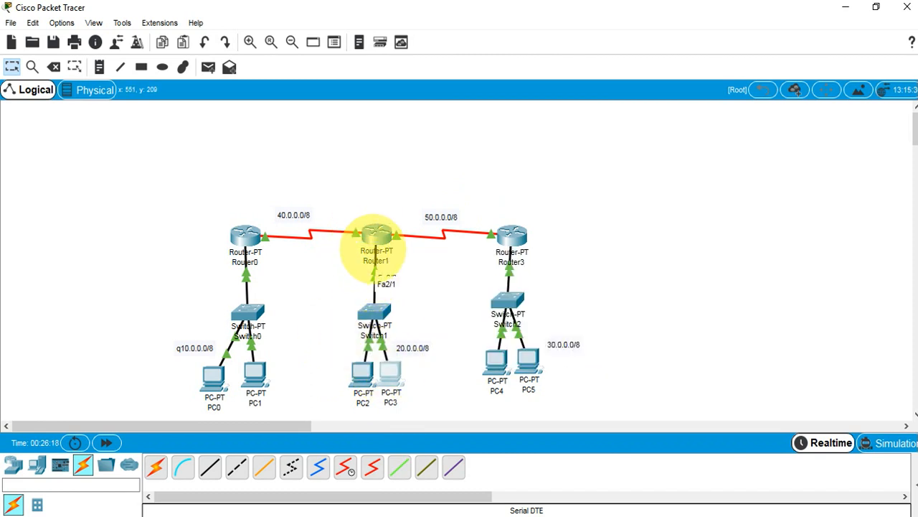
Ping 10.10.10.1 from PC3's Command Prompt to test connectivity with PC0
mouse_move(380, 251)
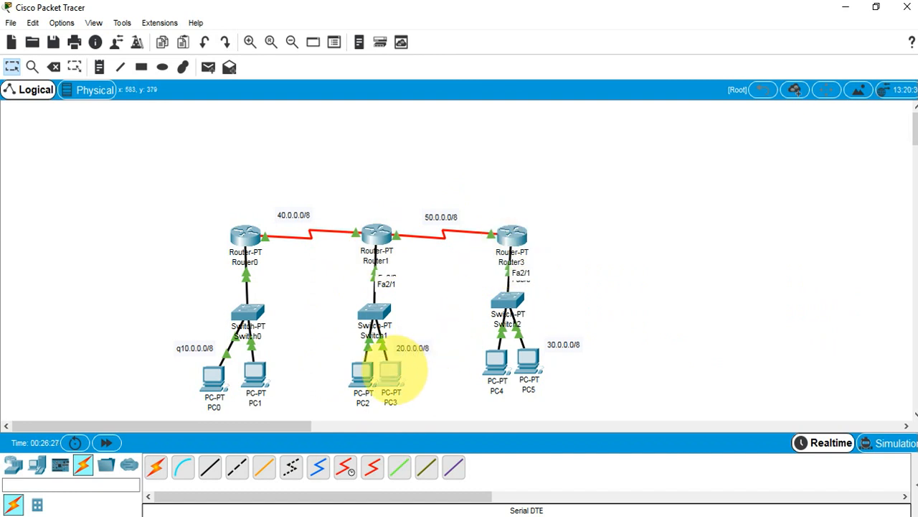
left_click(390, 371)
left_click(587, 145)
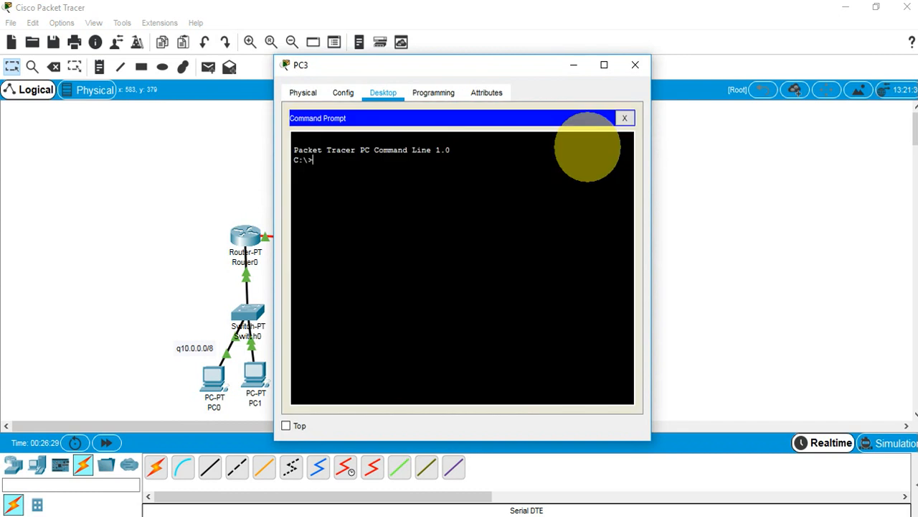
type("ping 10.10.10.1")
key("Return")
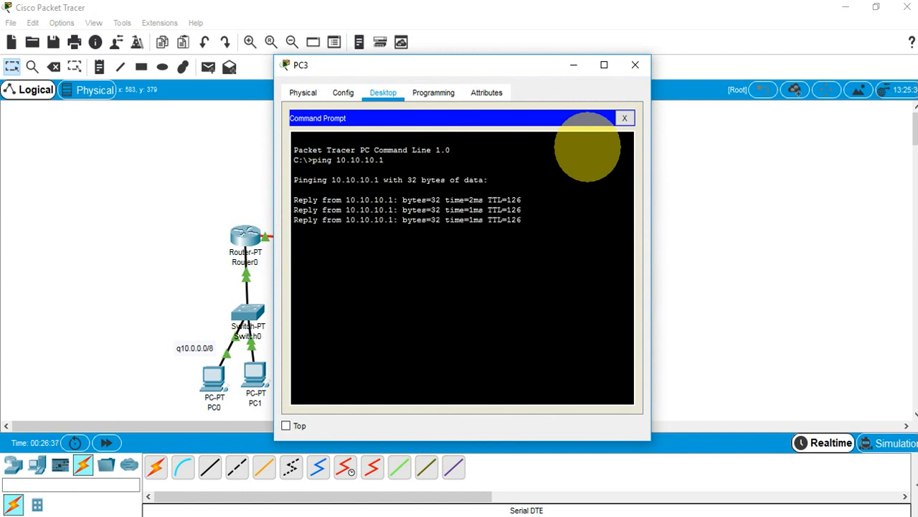
Ping 30.30.30.1 from PC3 to test connectivity with PC5
type("ping 30.3")
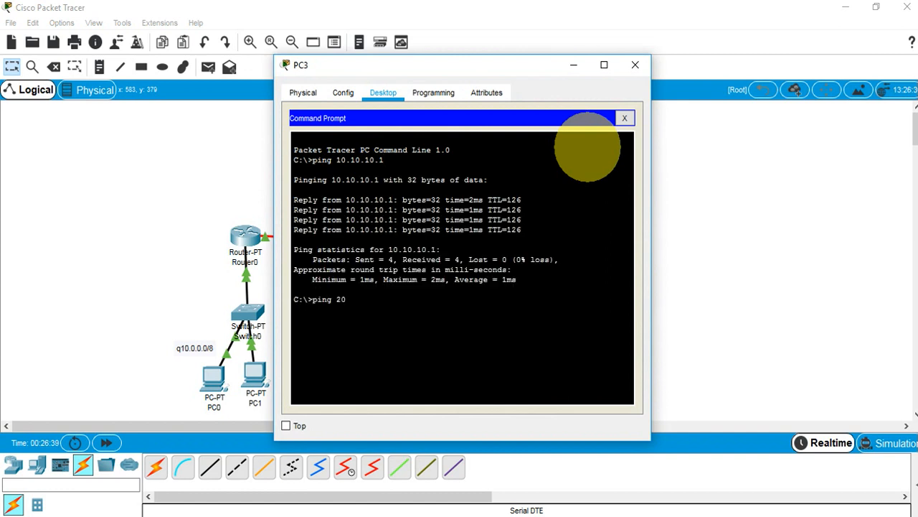
type("0.30")
key("BackSpace")
key("BackSpace")
key("BackSpace")
type("30.30.1")
key("Return")
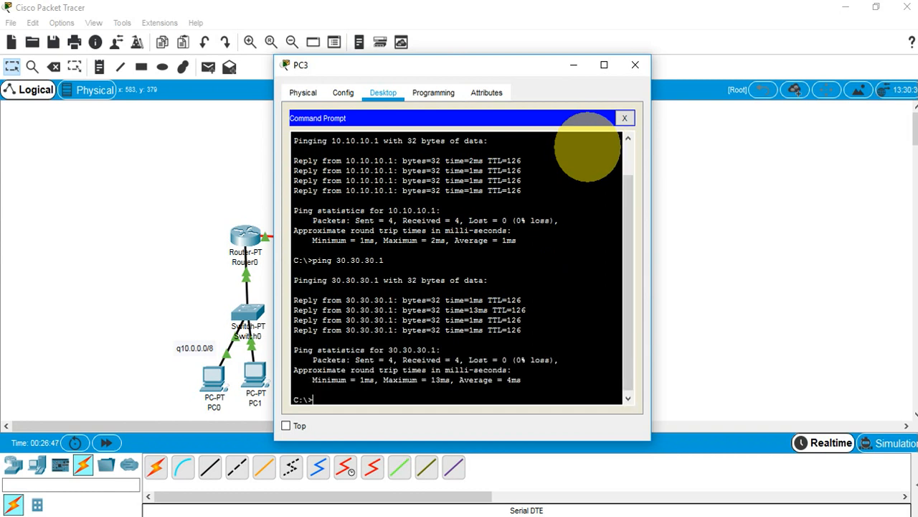
Move PC3's window off the topology and ping 40.40.40.1 and 40.40.40.2 on the link between Router0 and Router1
left_click_drag(480, 64, 688, 117)
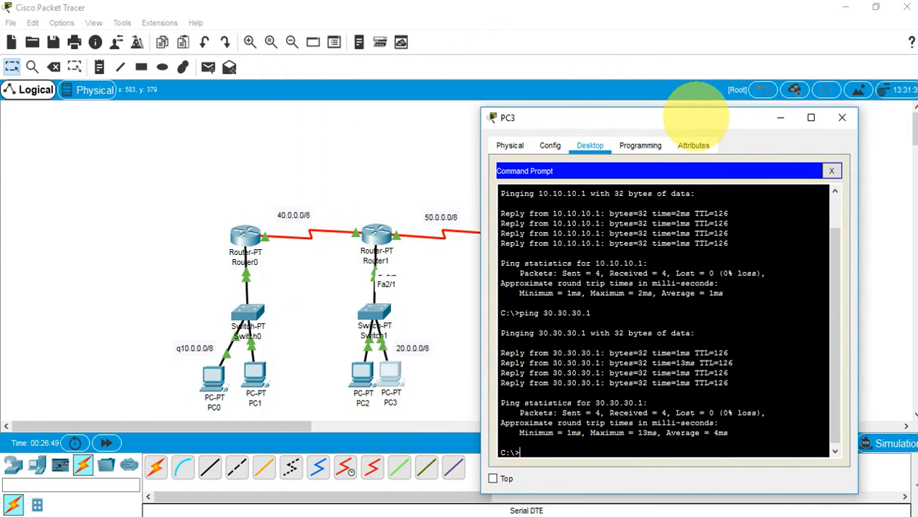
type("ping 40.40.40.1")
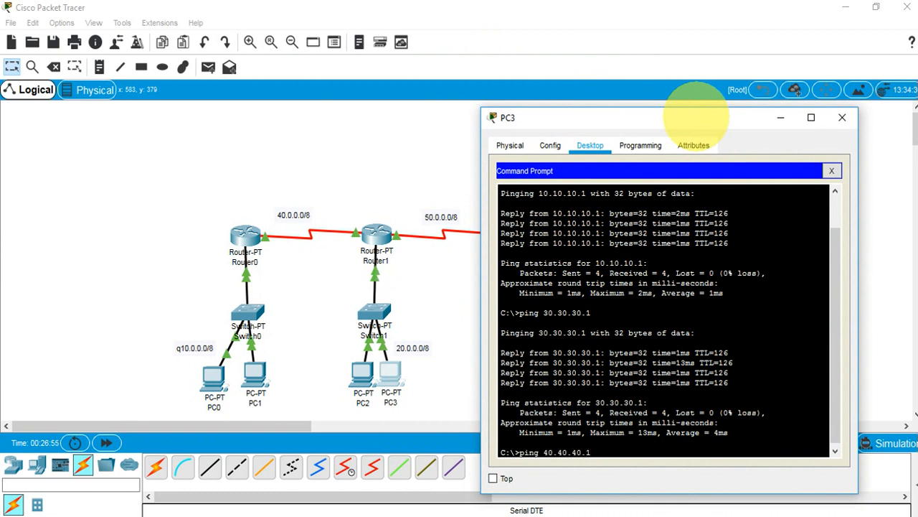
key("Return")
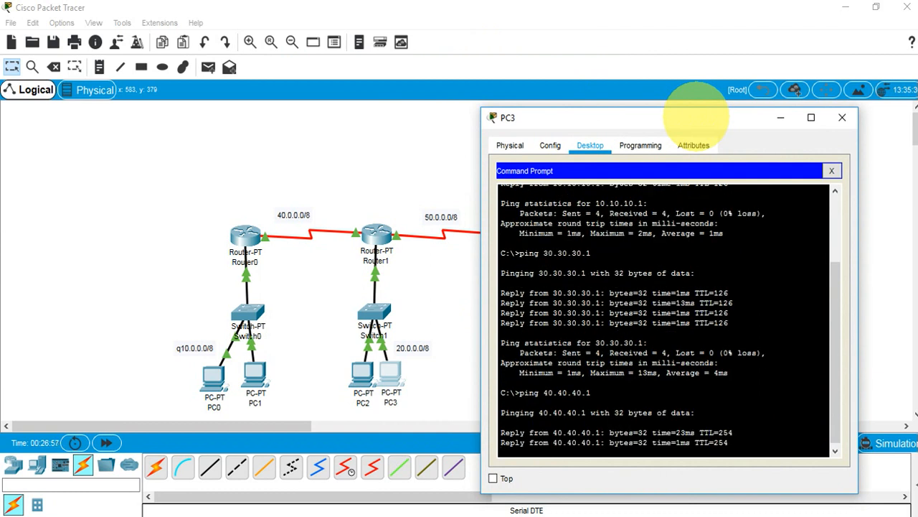
key("Up")
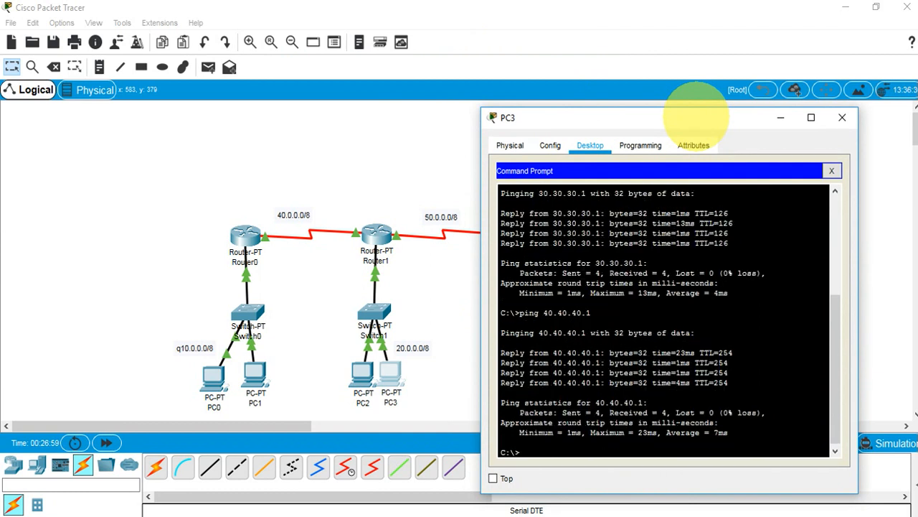
key("BackSpace")
type("2")
key("Return")
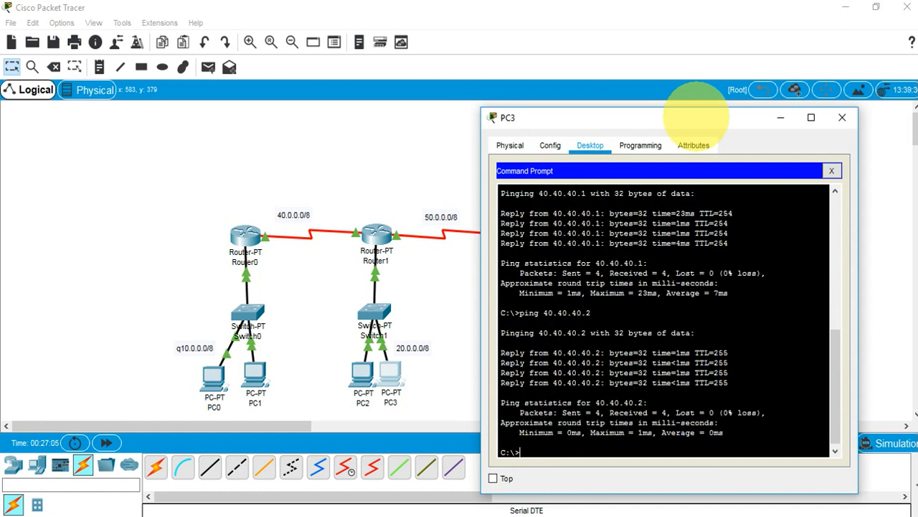
Ping 50.50.50.1 and 50.50.50.2 on the link between Router1 and Router3 from PC3, and close its window
type("ping")
type("50.50.50.1")
key("Return")
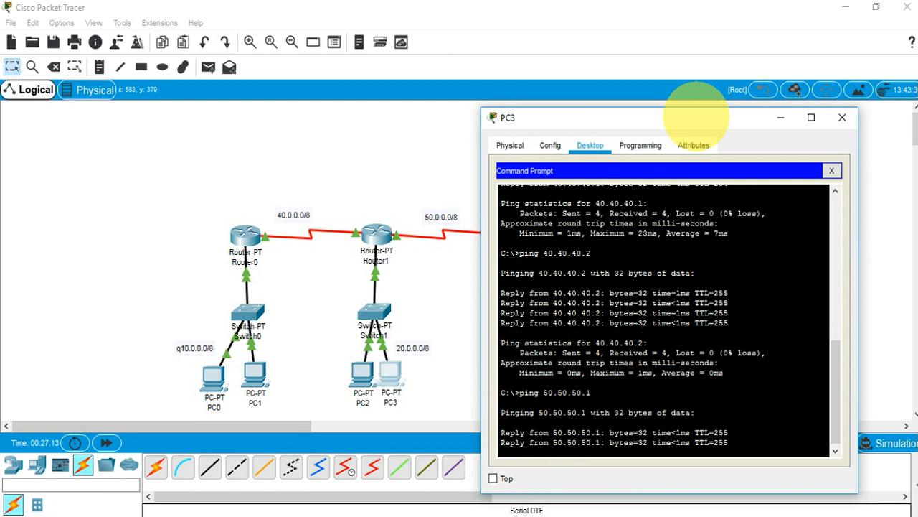
key("Up")
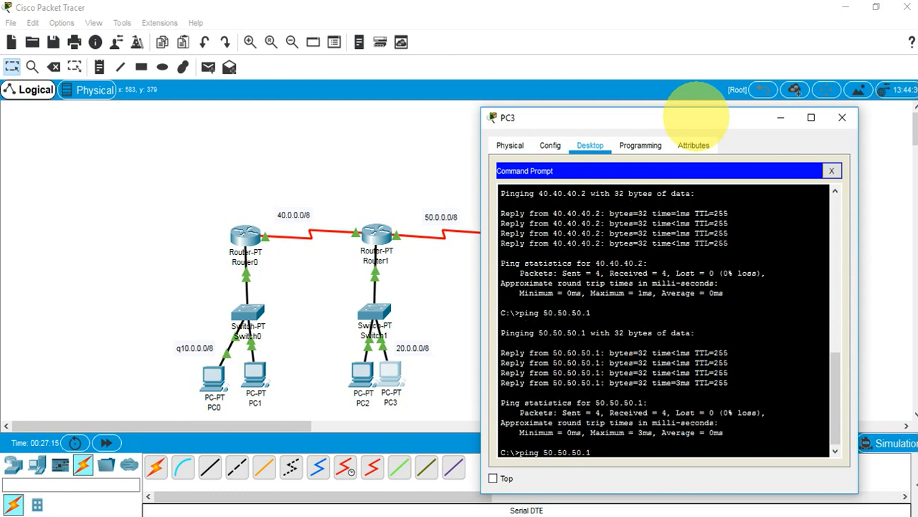
key("BackSpace")
type("2")
key("Return")
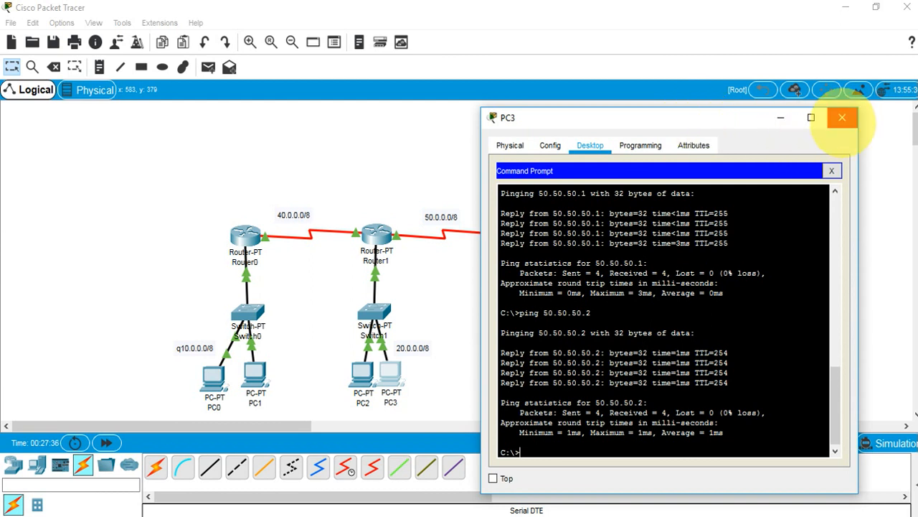
left_click(843, 118)
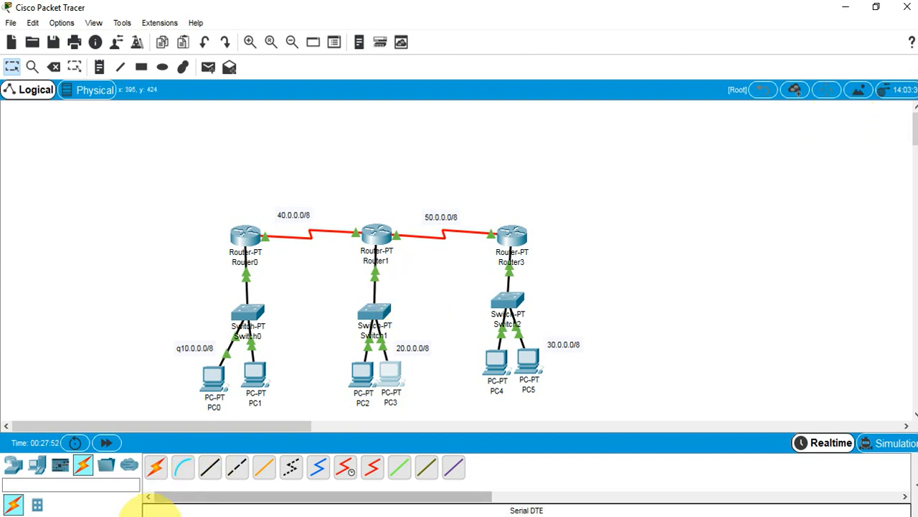
left_click(147, 515)
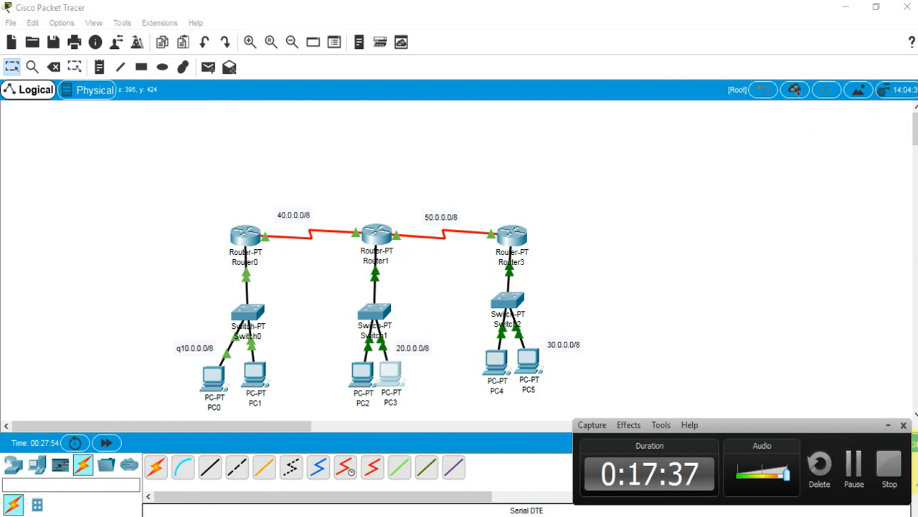